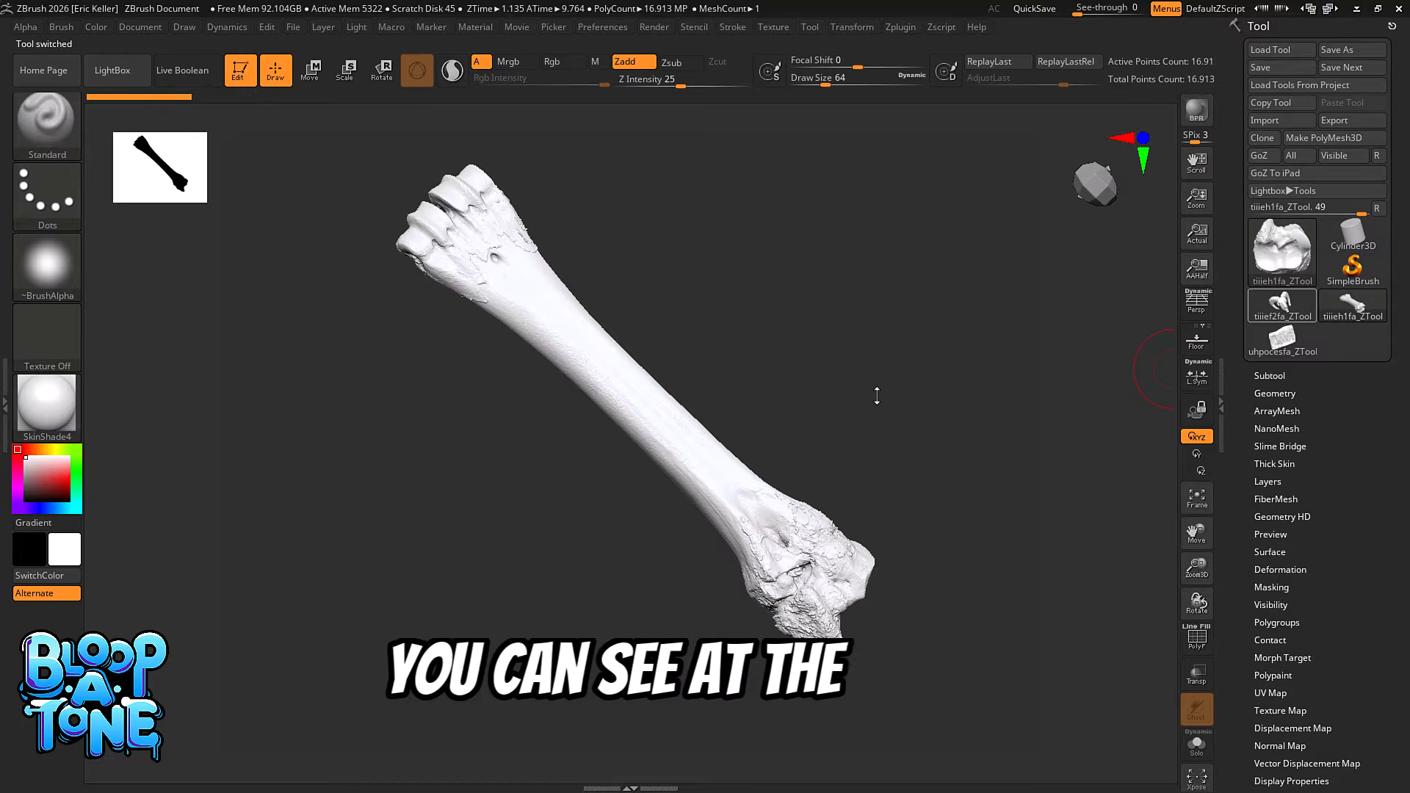
Show the ram skull's subtool list and import the tiiief2fa_4K_Albedo image as a texture.
{"action": "left_click_drag", "start_coordinate": [876, 395], "coordinate": [927, 400]}
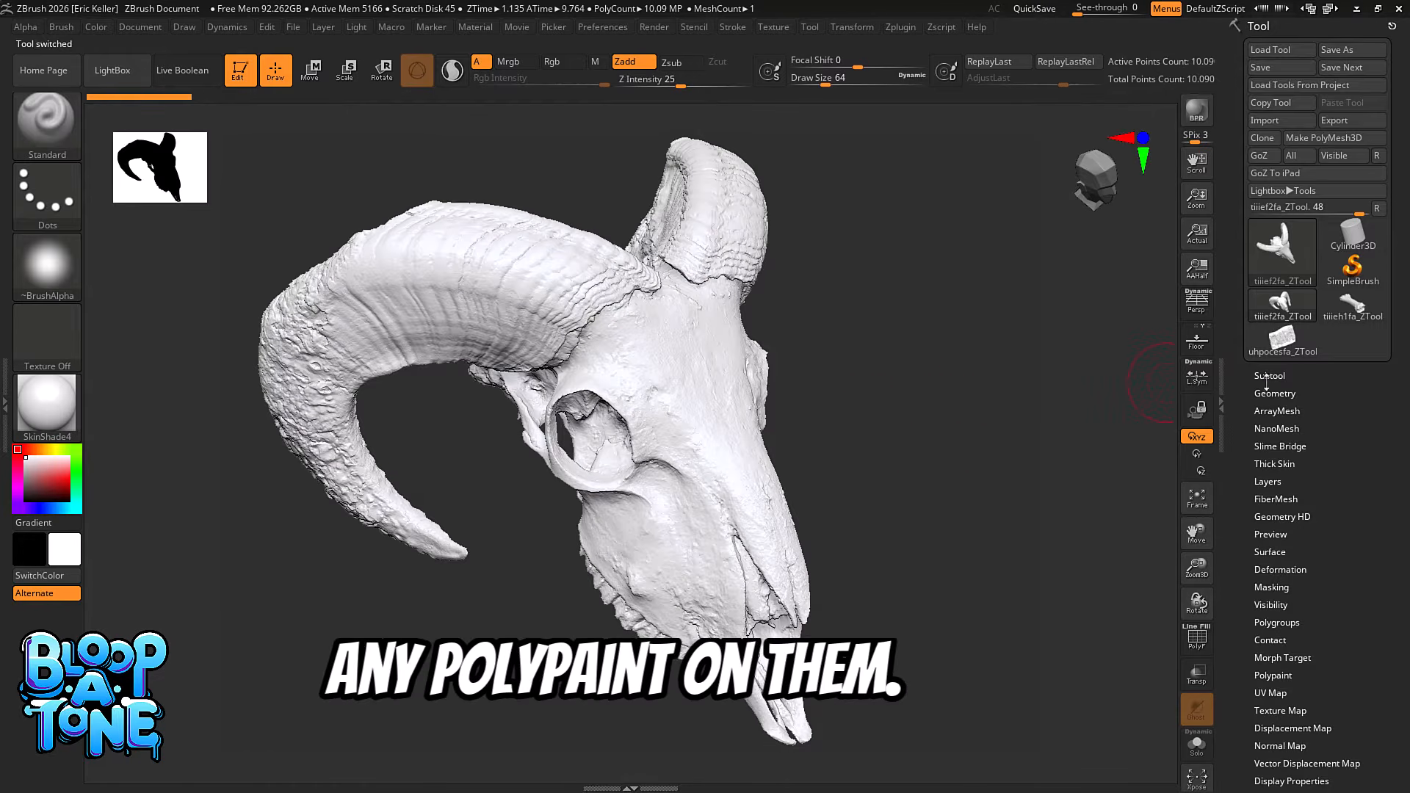
{"action": "left_click", "coordinate": [1269, 376]}
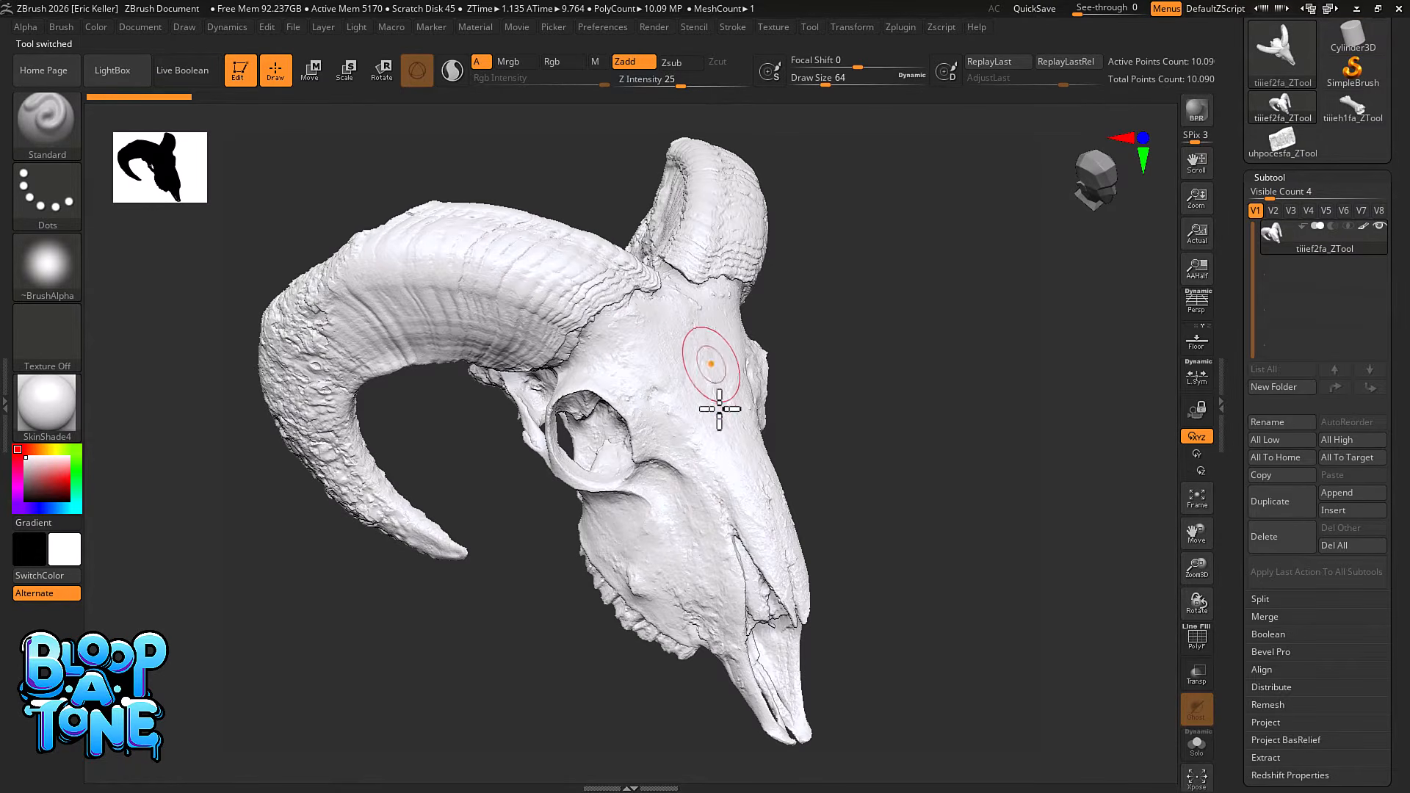
{"action": "left_click_drag", "start_coordinate": [881, 456], "coordinate": [979, 431]}
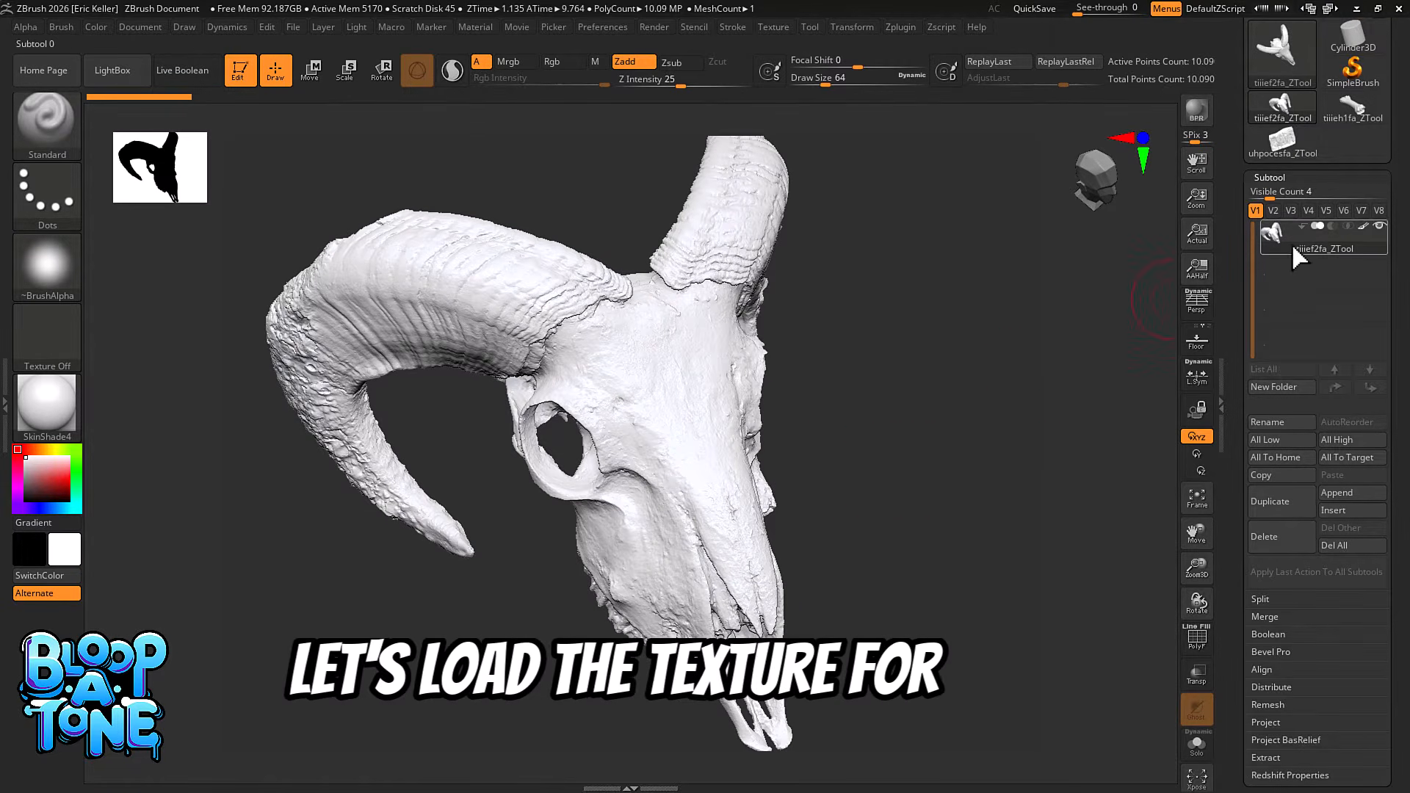
{"action": "left_click_drag", "start_coordinate": [941, 315], "coordinate": [917, 284]}
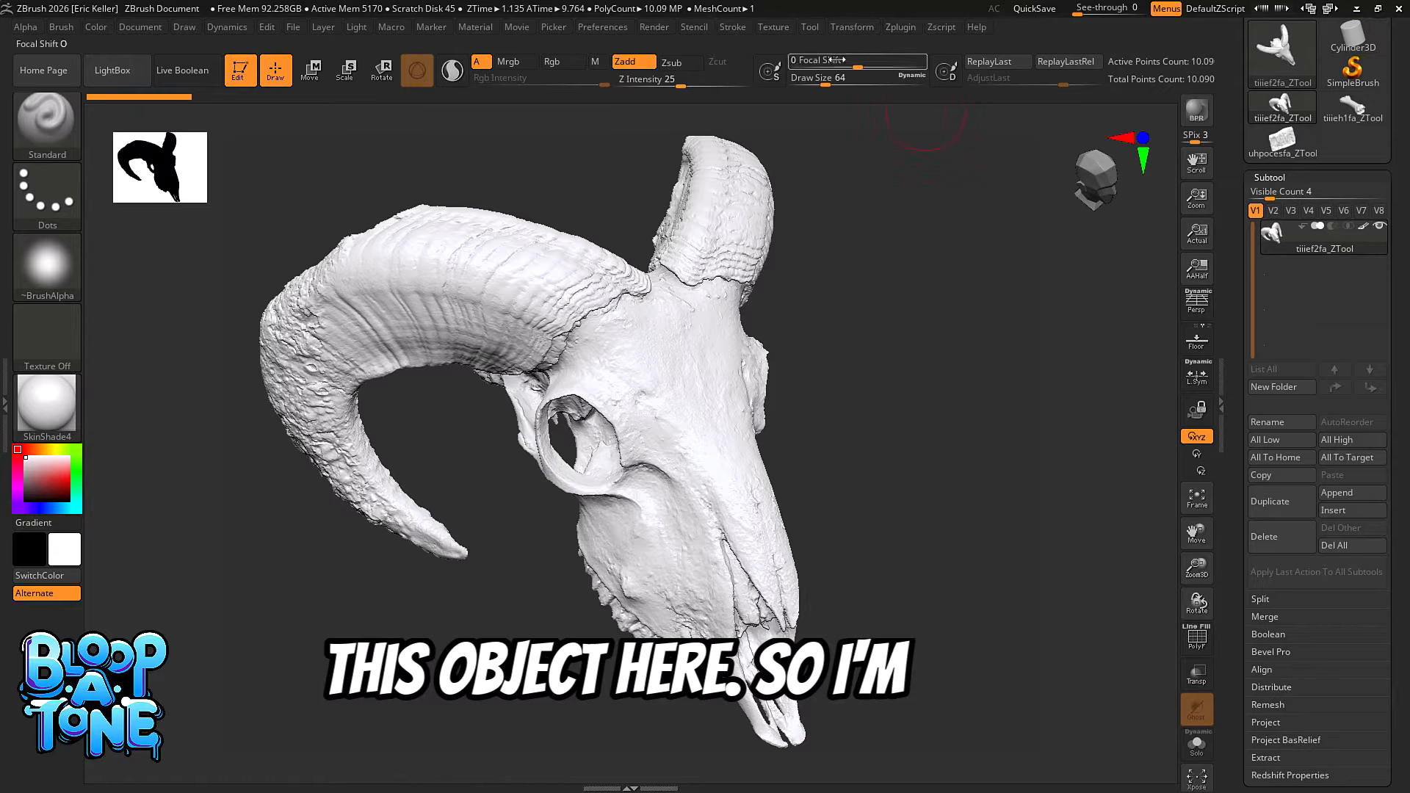
{"action": "left_click", "coordinate": [773, 27]}
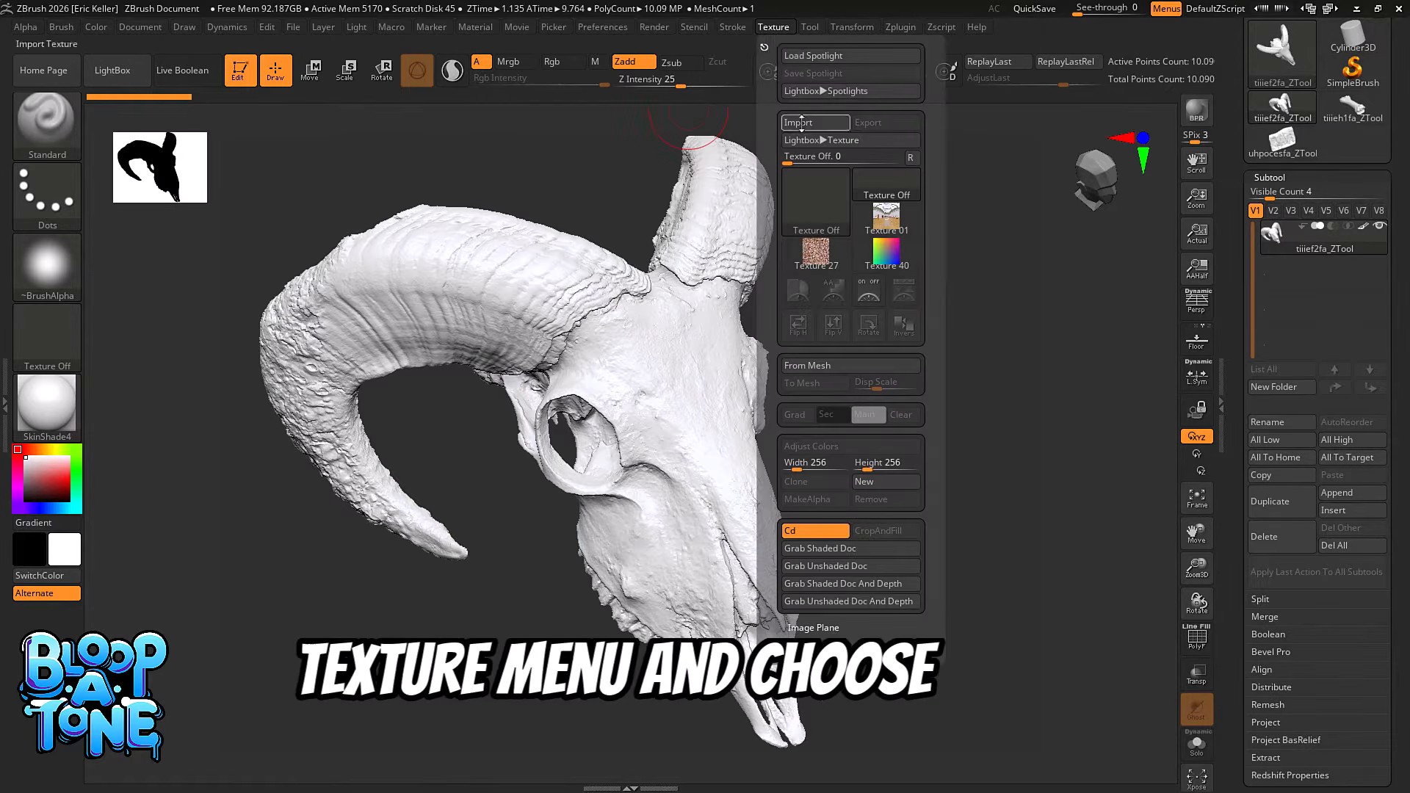
{"action": "left_click", "coordinate": [725, 112]}
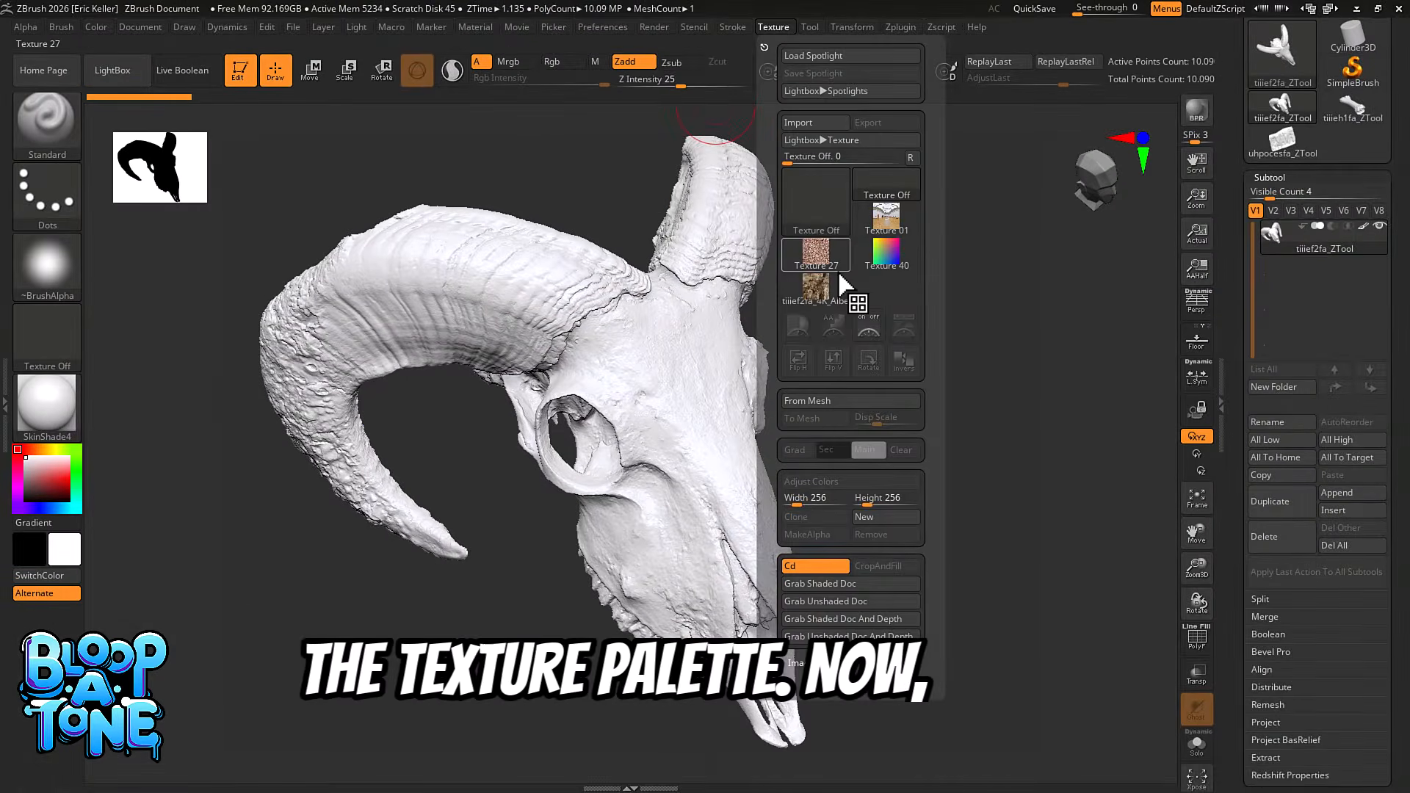
{"action": "mouse_move", "coordinate": [842, 290]}
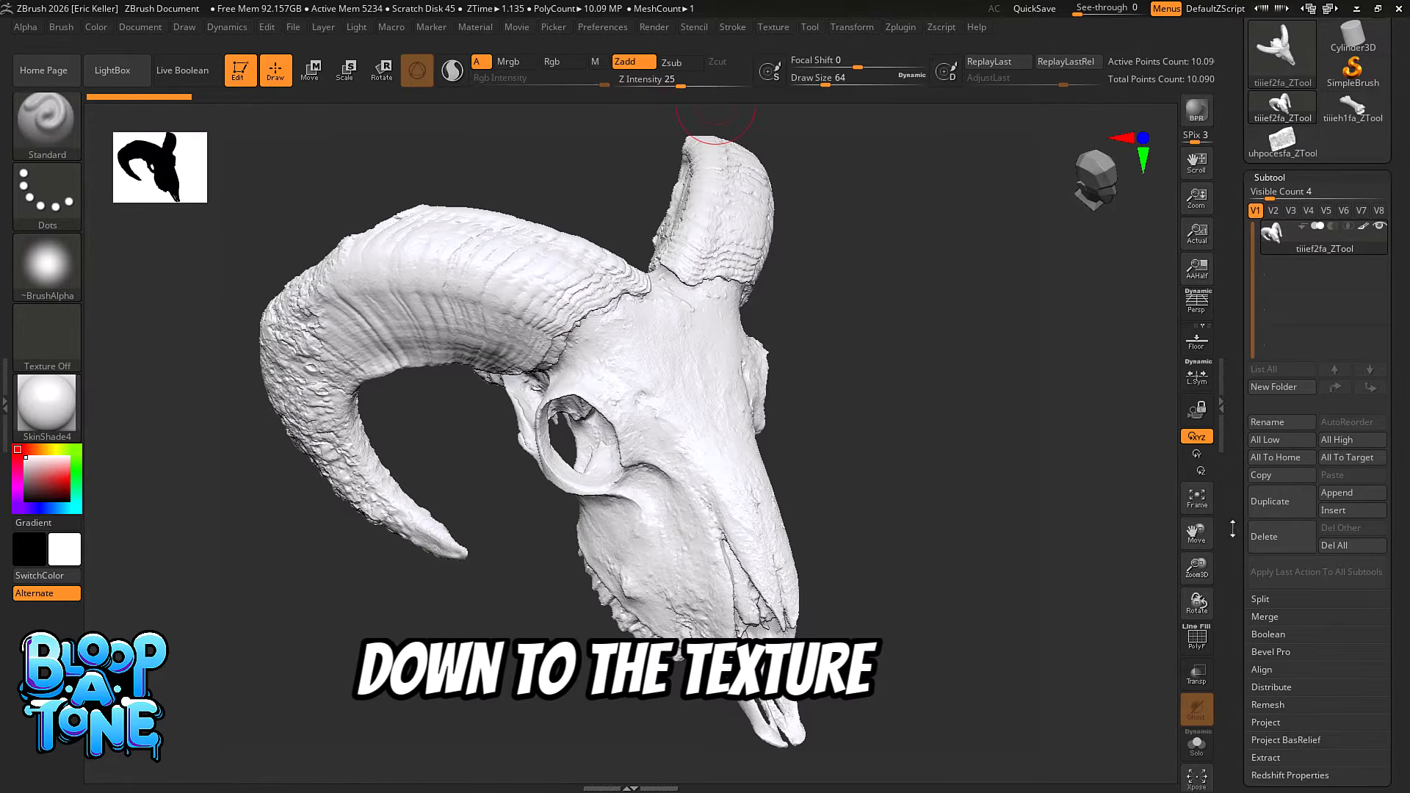
Assign the imported tiiief2fa_4K_Albedo texture as the skull's texture map.
{"action": "scroll", "coordinate": [1232, 528], "scroll_direction": "down", "scroll_amount": 5}
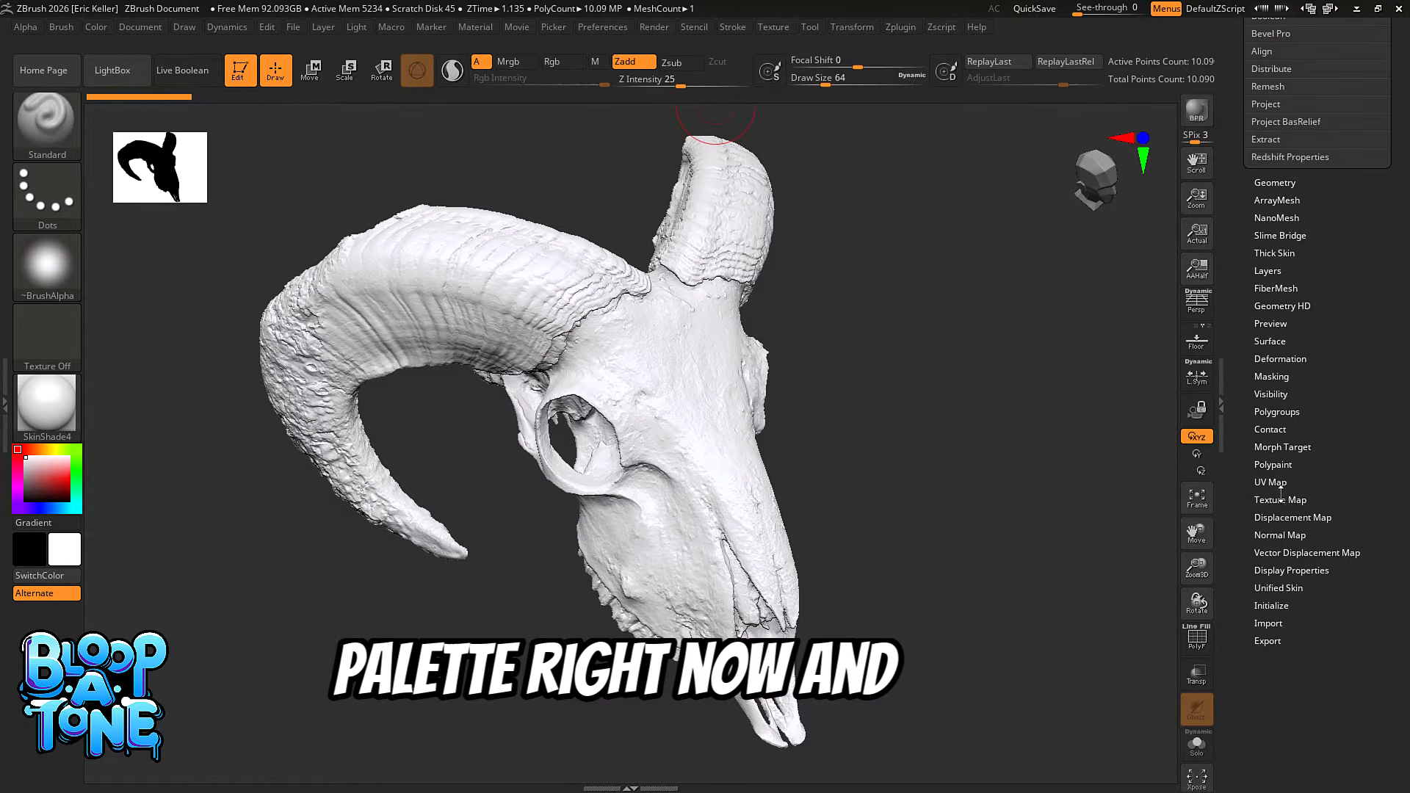
{"action": "left_click", "coordinate": [1281, 499]}
{"action": "left_click", "coordinate": [1270, 417]}
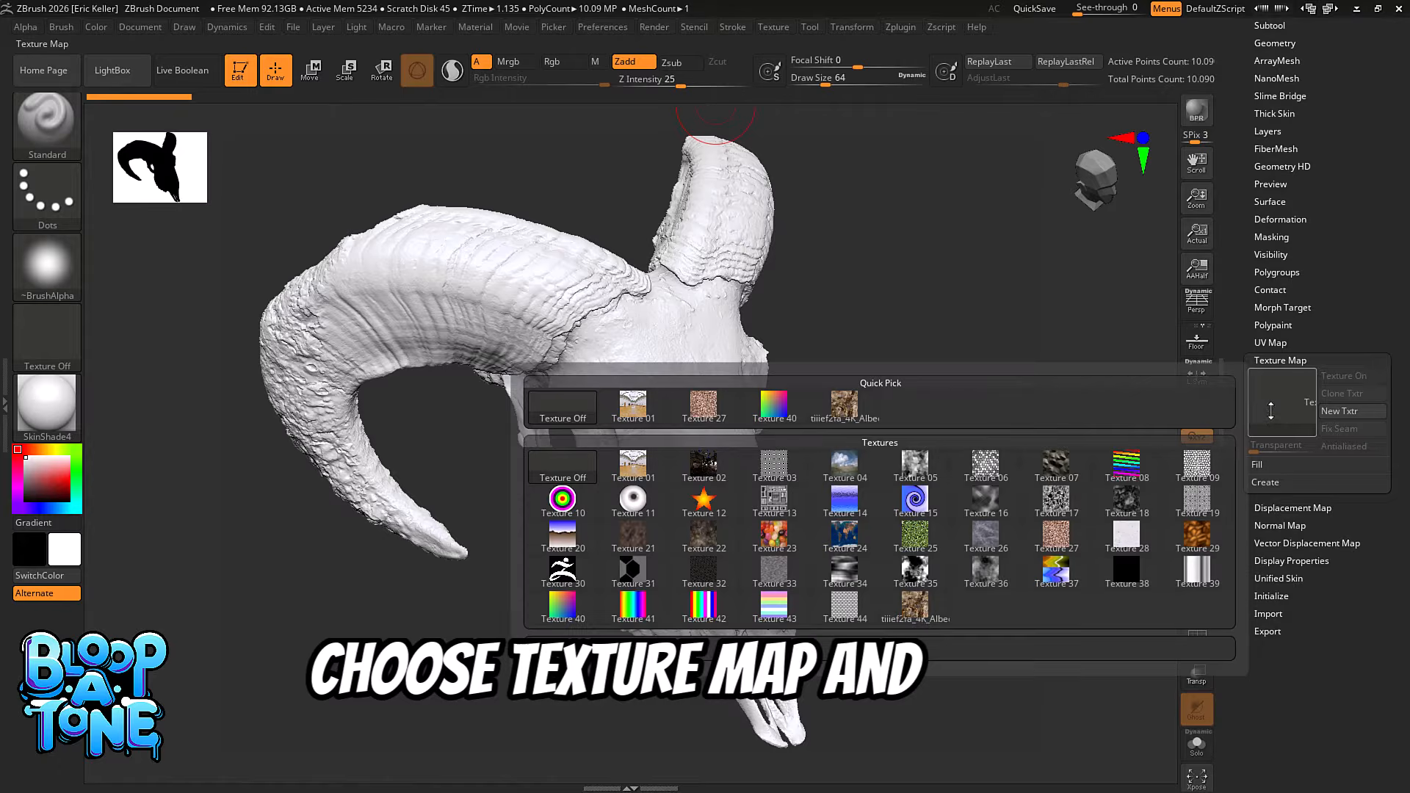
{"action": "left_click", "coordinate": [774, 408]}
{"action": "mouse_move", "coordinate": [981, 436]}
{"action": "left_mouse_down"}
{"action": "mouse_move", "coordinate": [948, 441]}
{"action": "mouse_move", "coordinate": [972, 441]}
{"action": "left_mouse_up"}
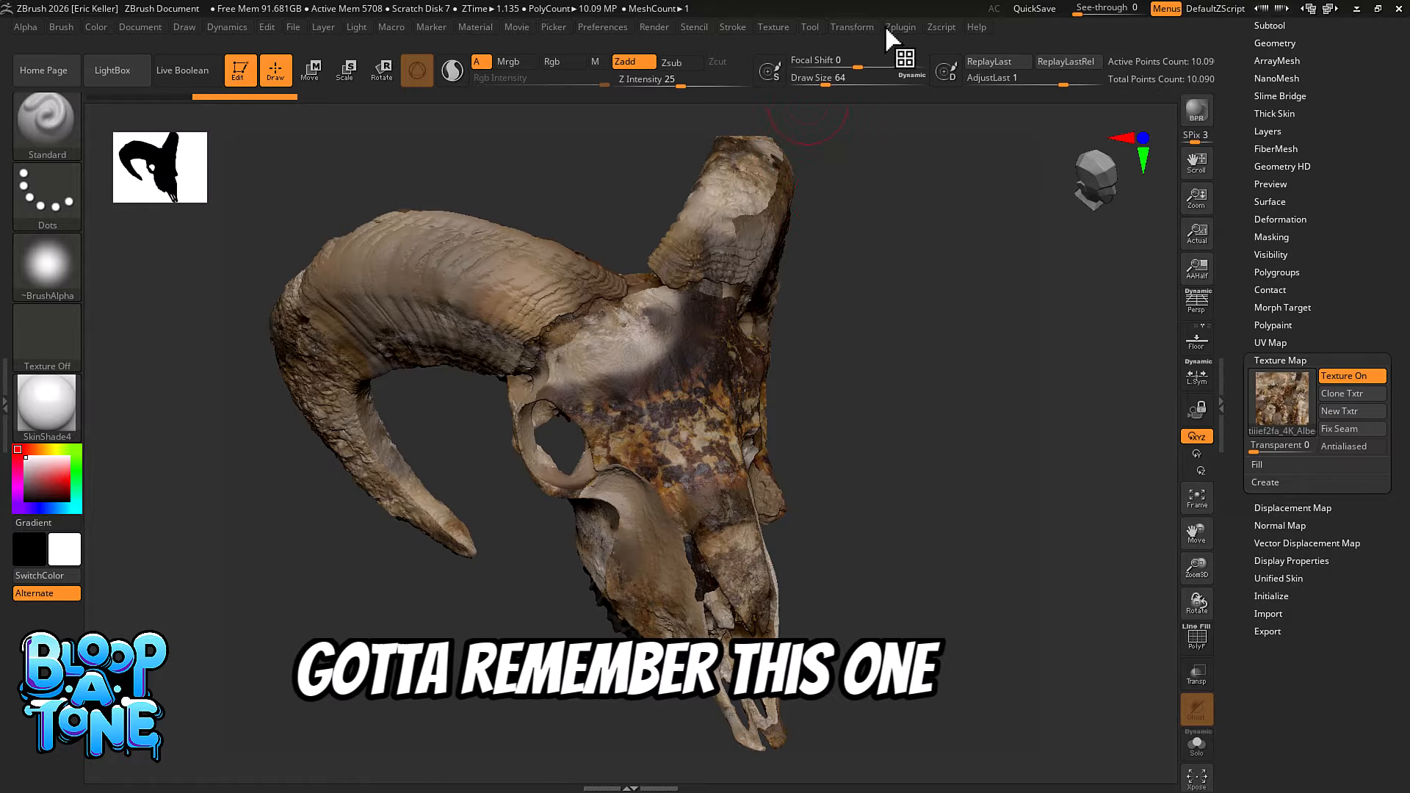
Flip the tiiief2fa_4K_Albedo texture vertically and reassign it as the skull's texture map.
{"action": "left_click", "coordinate": [772, 28]}
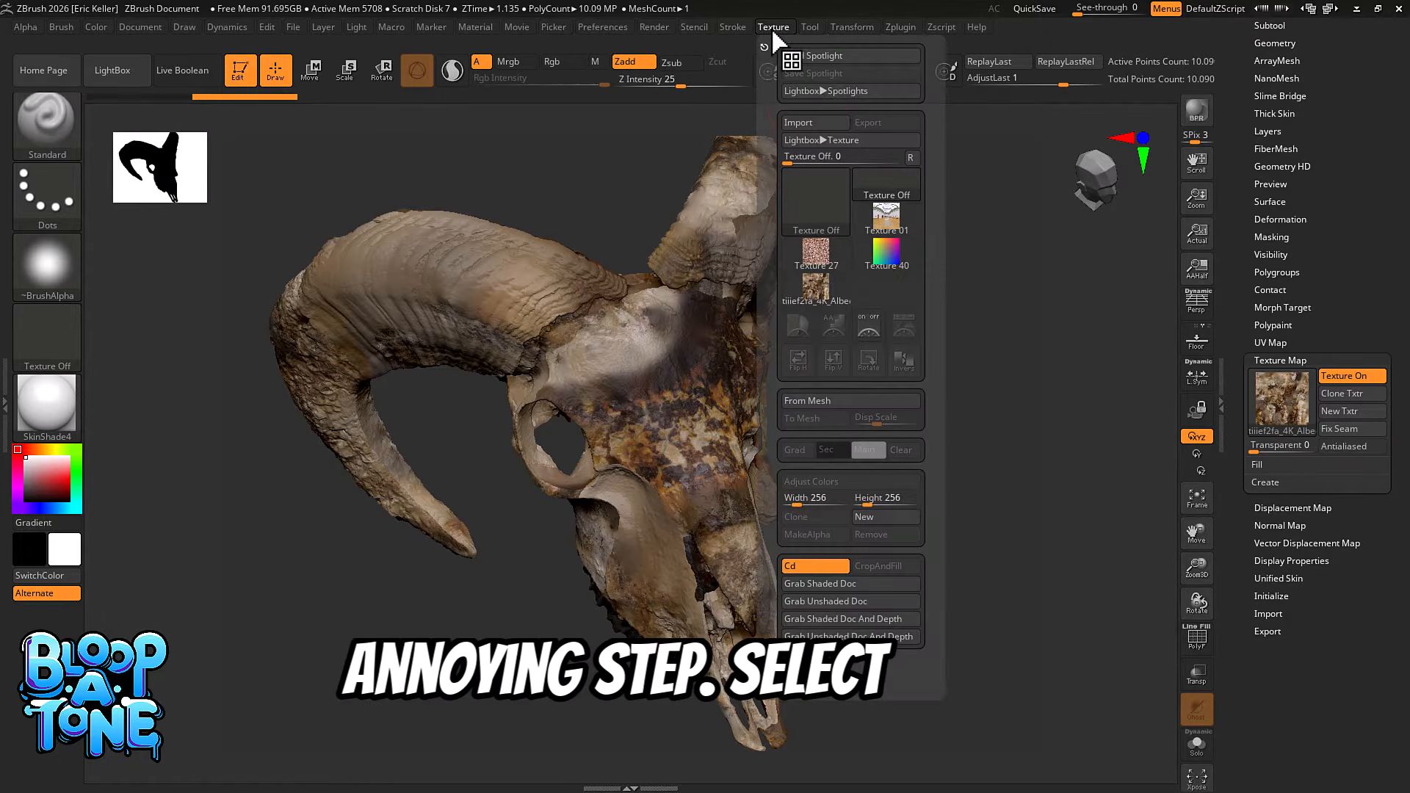
{"action": "left_click", "coordinate": [816, 286]}
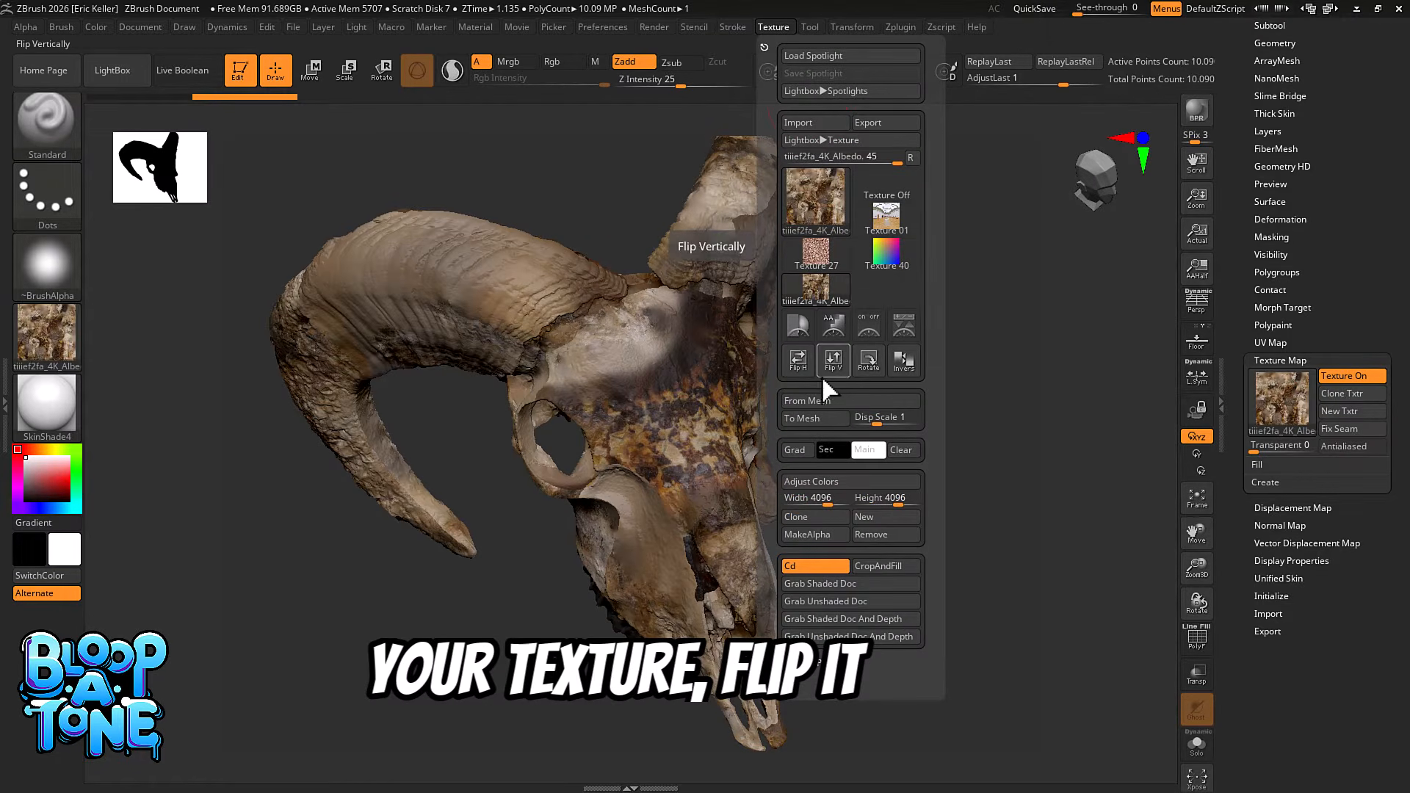
{"action": "left_click", "coordinate": [835, 355]}
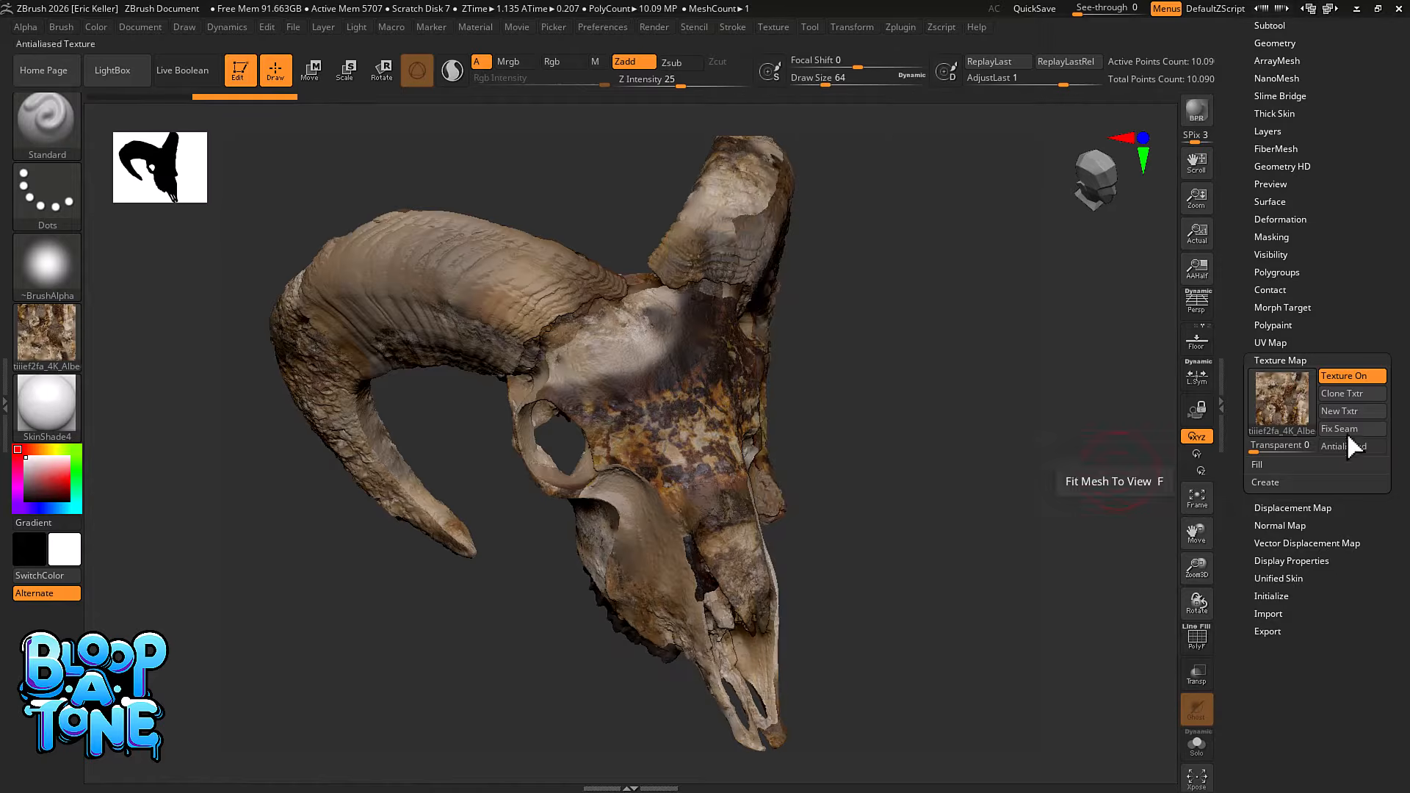
{"action": "left_click", "coordinate": [1284, 407]}
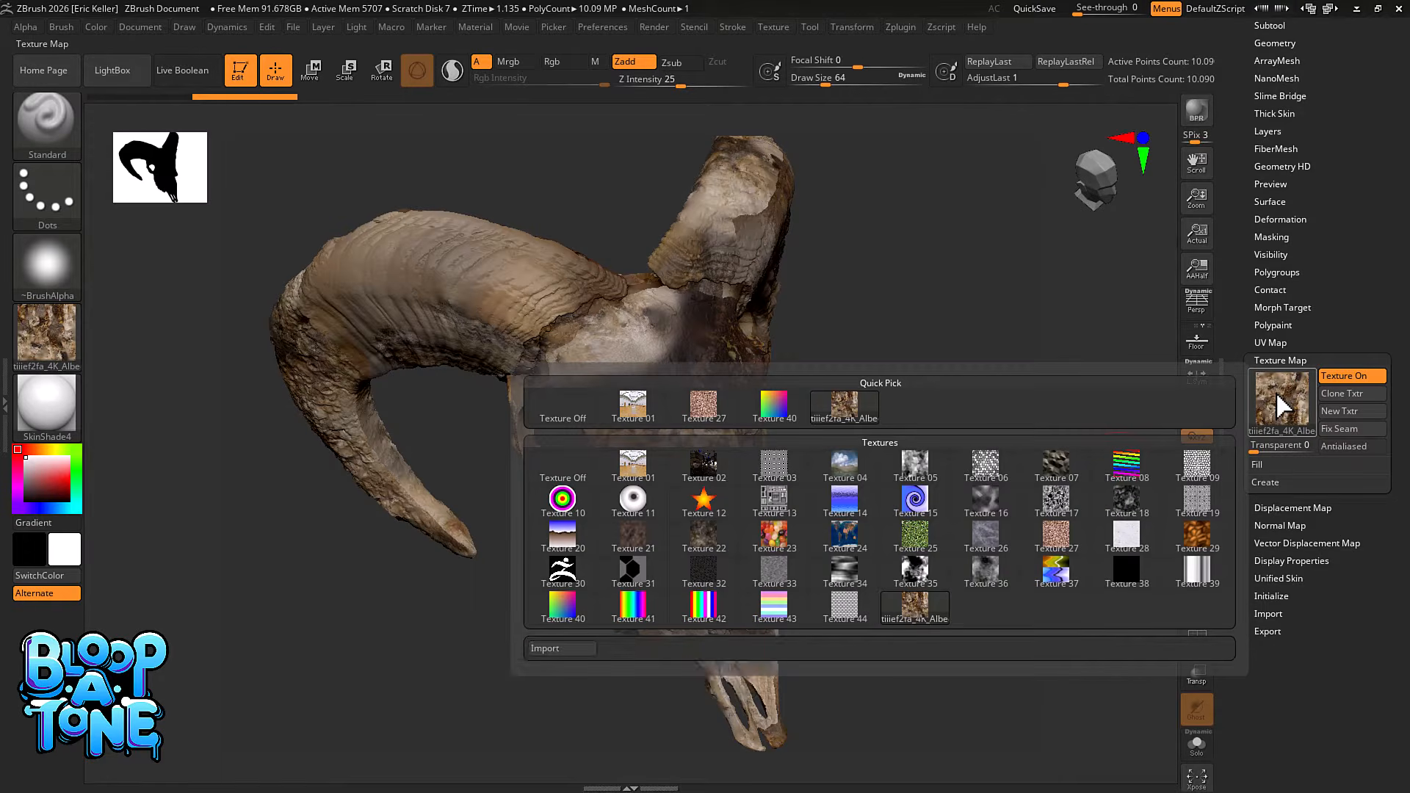
{"action": "left_click", "coordinate": [853, 415]}
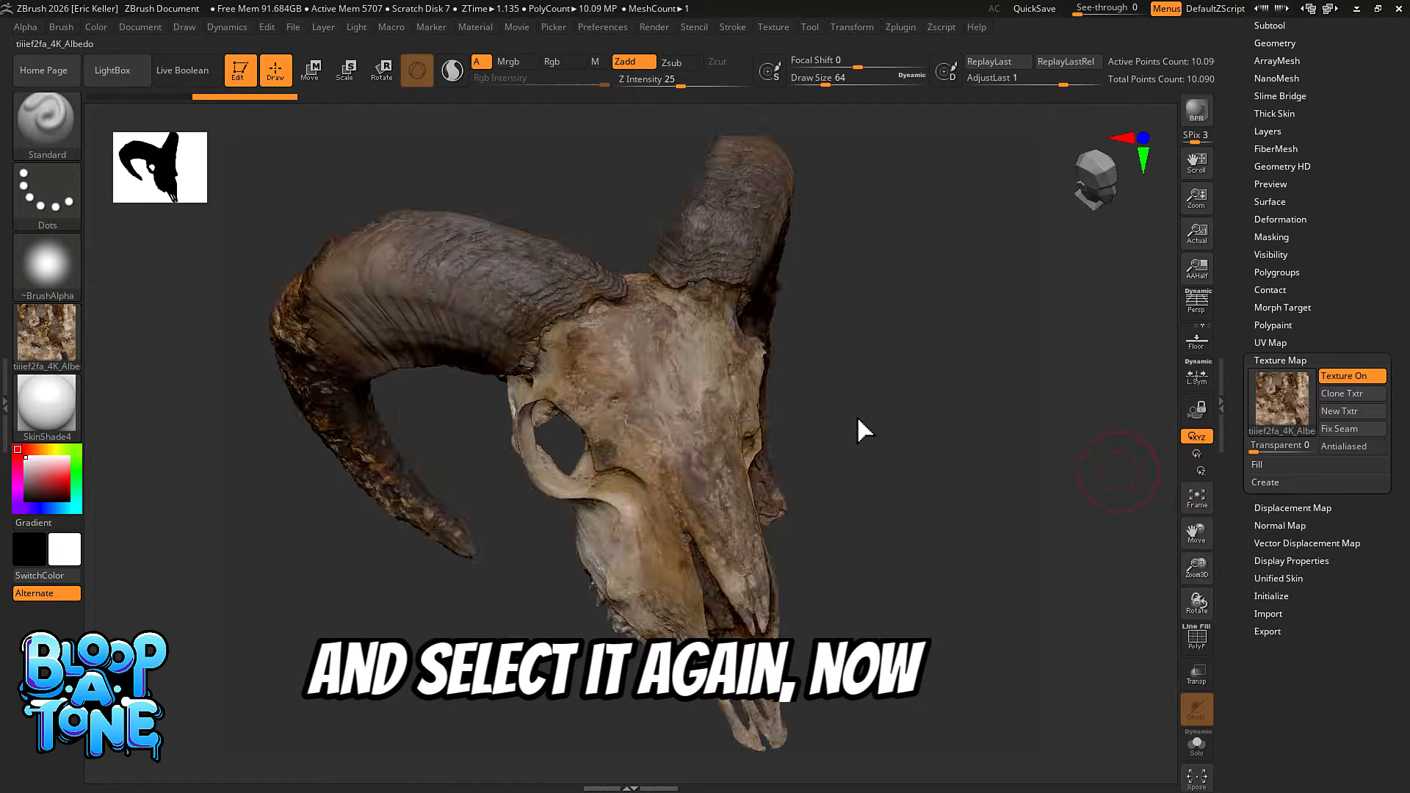
Examine the textured skull from several angles and up close, and check its material and total point count.
{"action": "mouse_move", "coordinate": [900, 472]}
{"action": "left_mouse_down"}
{"action": "mouse_move", "coordinate": [967, 466]}
{"action": "mouse_move", "coordinate": [911, 466]}
{"action": "left_mouse_up"}
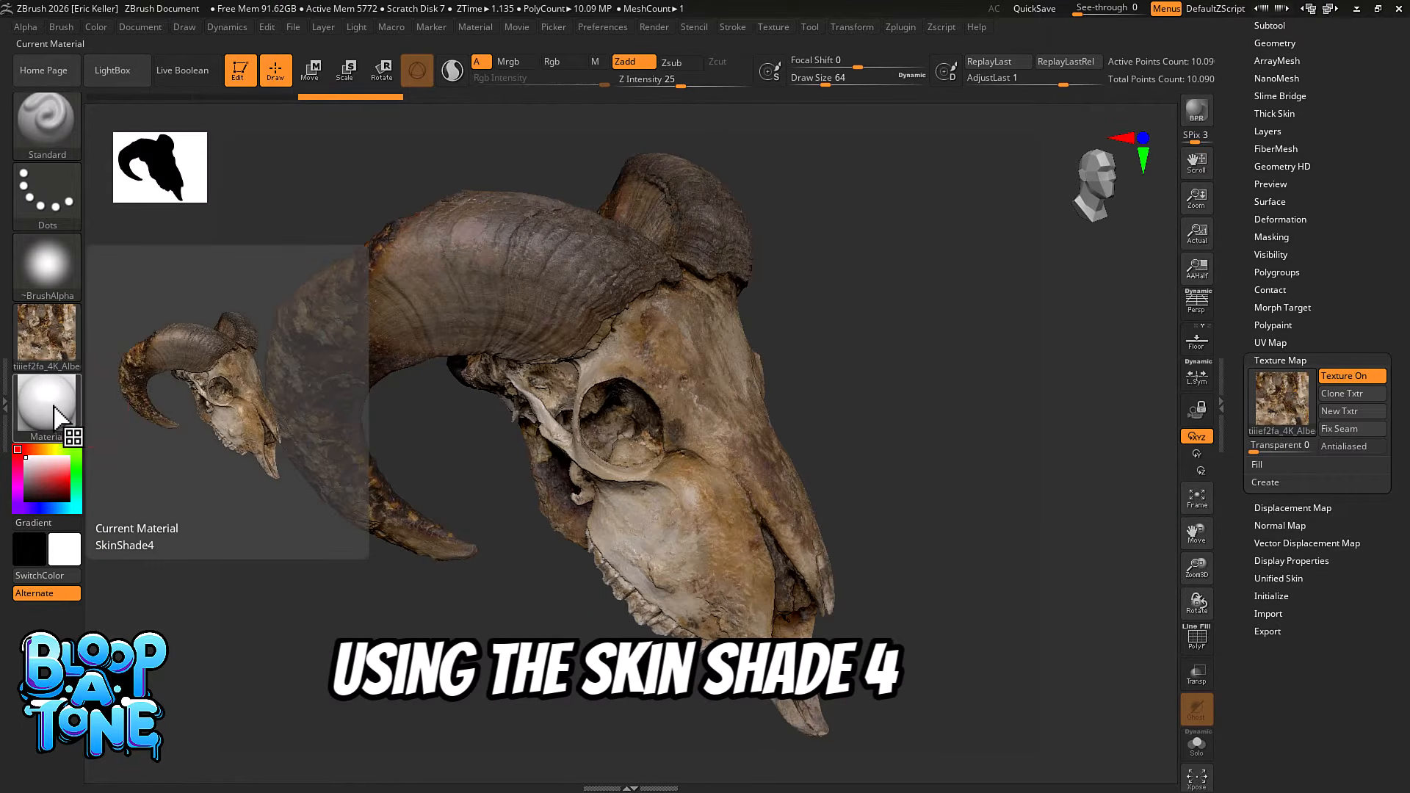
{"action": "left_click_drag", "start_coordinate": [1001, 466], "coordinate": [1136, 450]}
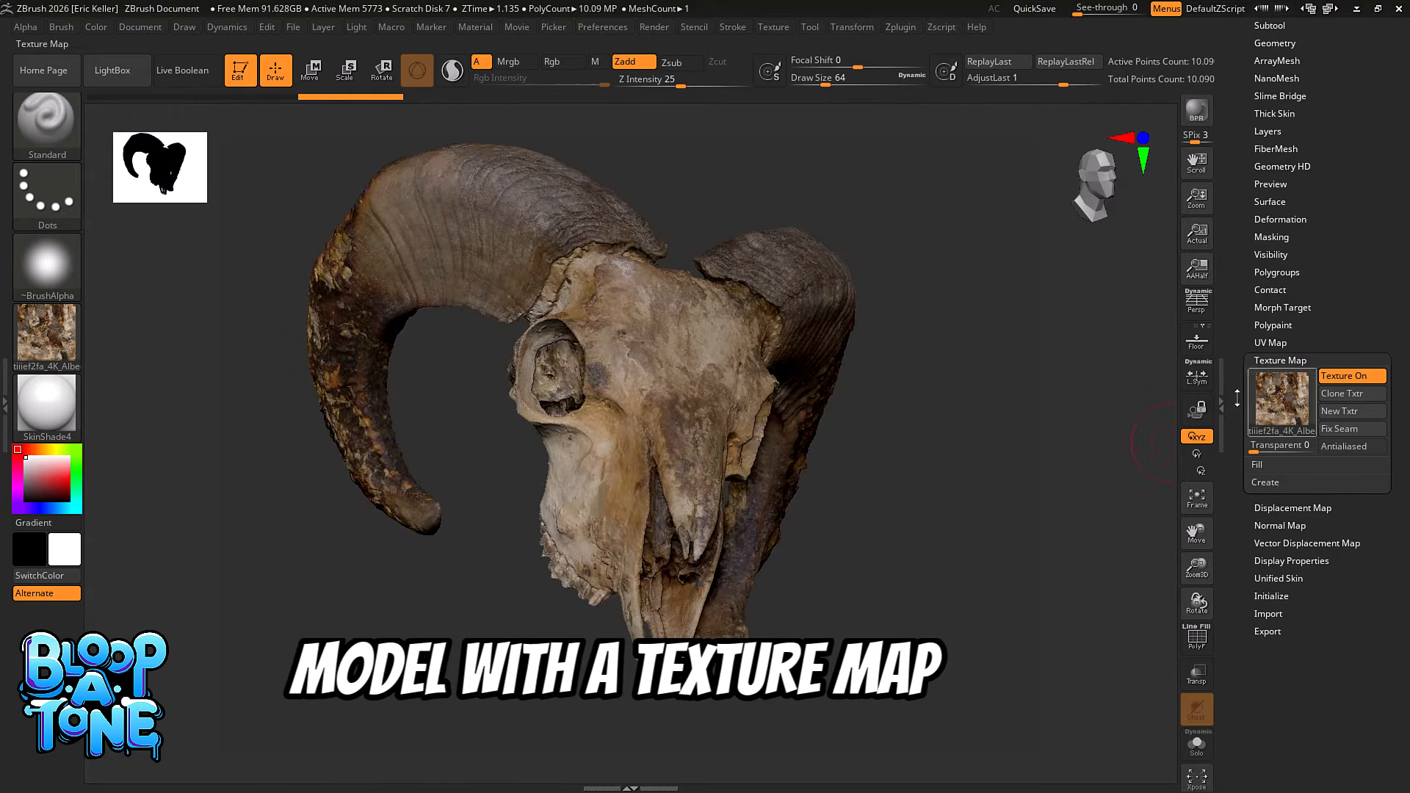
{"action": "left_click_drag", "start_coordinate": [987, 444], "coordinate": [913, 485]}
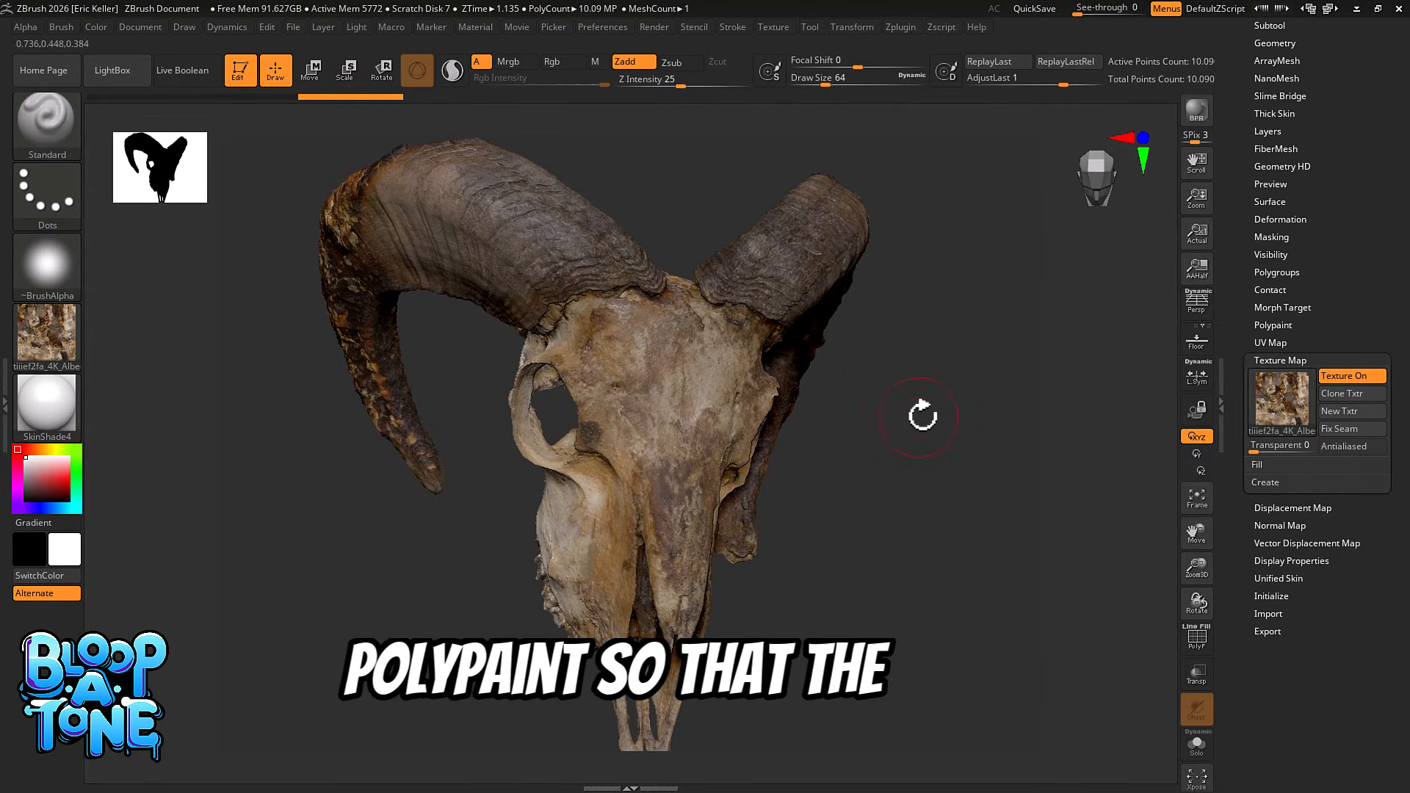
{"action": "left_click_drag", "start_coordinate": [923, 419], "coordinate": [910, 463]}
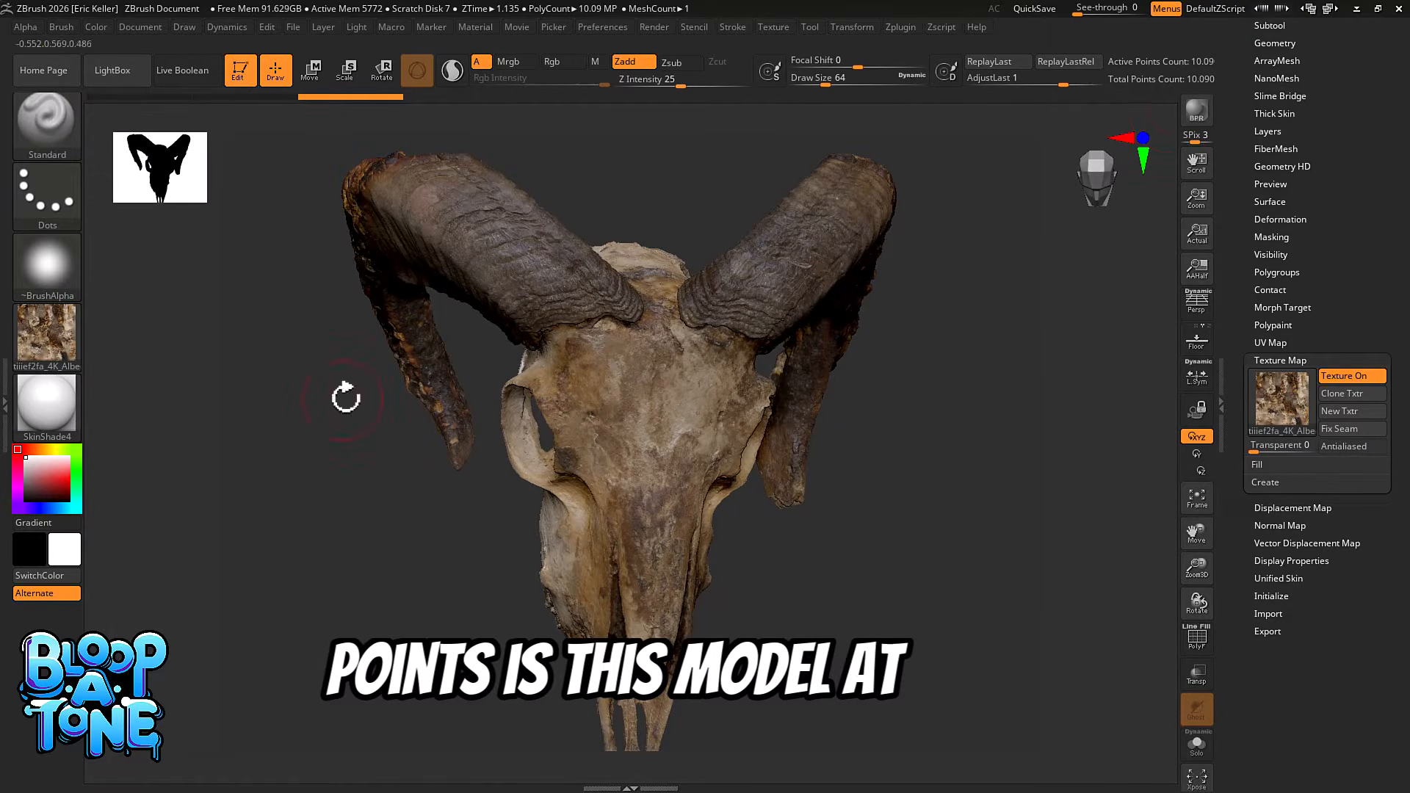
{"action": "left_click", "coordinate": [1223, 388]}
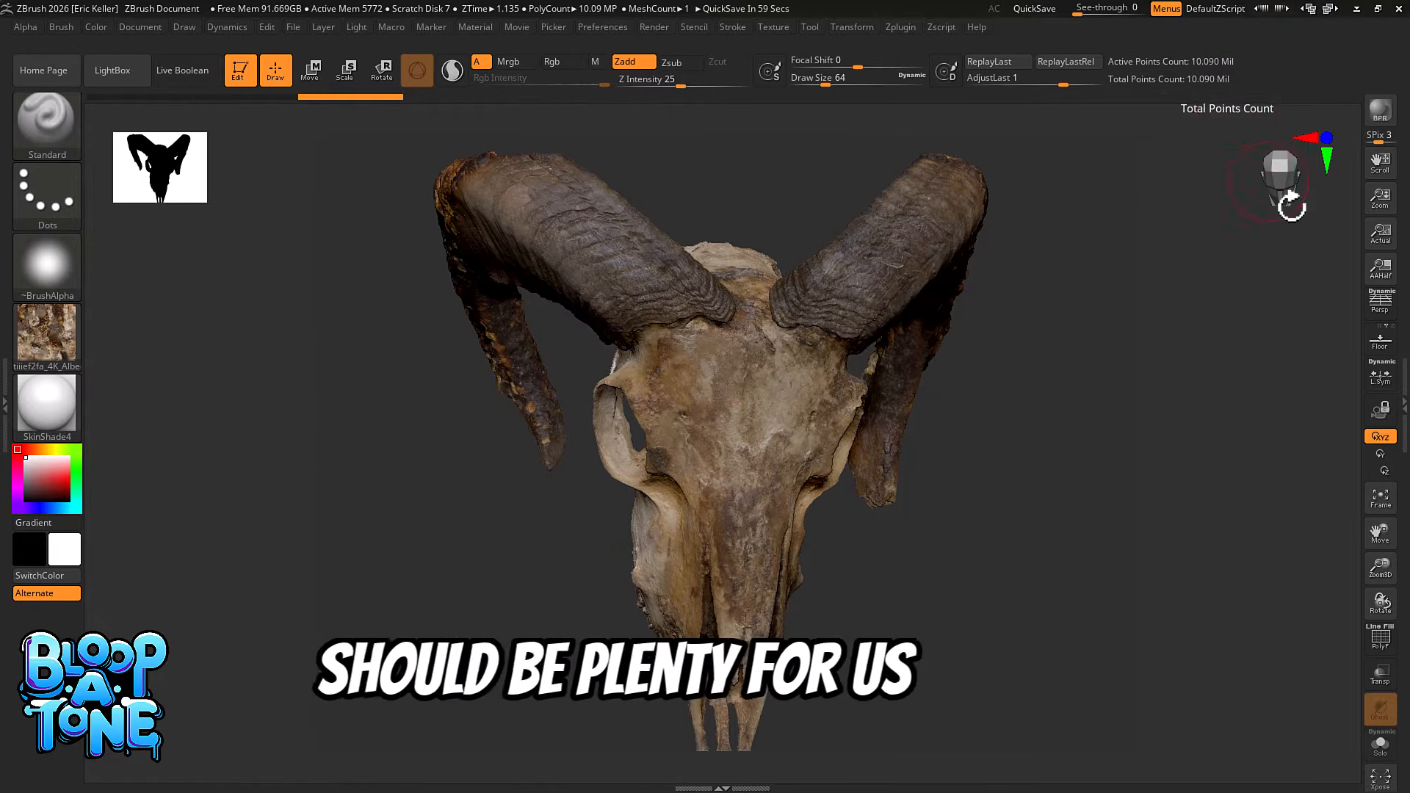
{"action": "left_click", "coordinate": [1401, 419]}
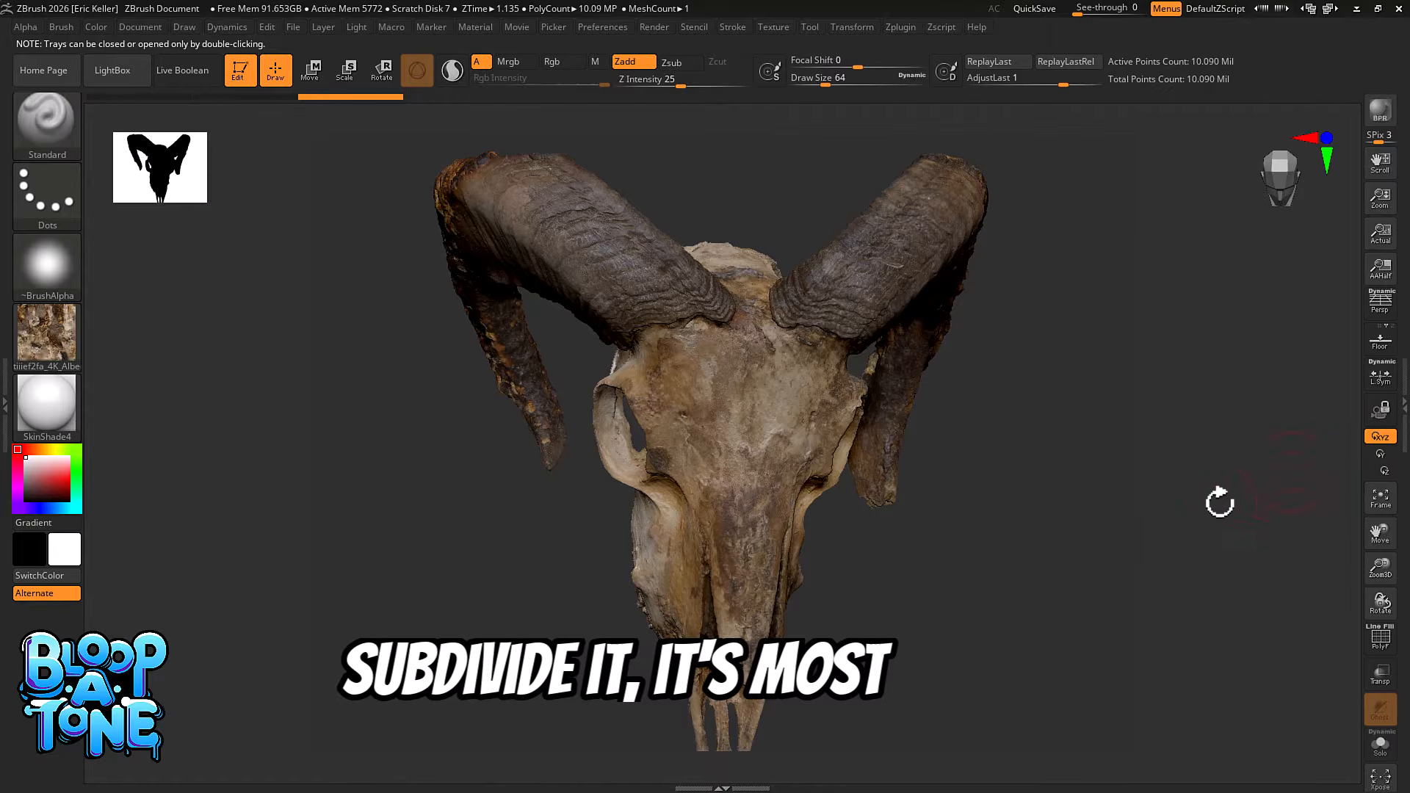
{"action": "left_click", "coordinate": [1388, 643]}
{"action": "left_click_drag", "start_coordinate": [1026, 528], "coordinate": [1116, 589], "text": "alt"}
{"action": "left_click", "coordinate": [1384, 644]}
{"action": "left_click_drag", "start_coordinate": [1223, 529], "coordinate": [1076, 494], "text": "alt"}
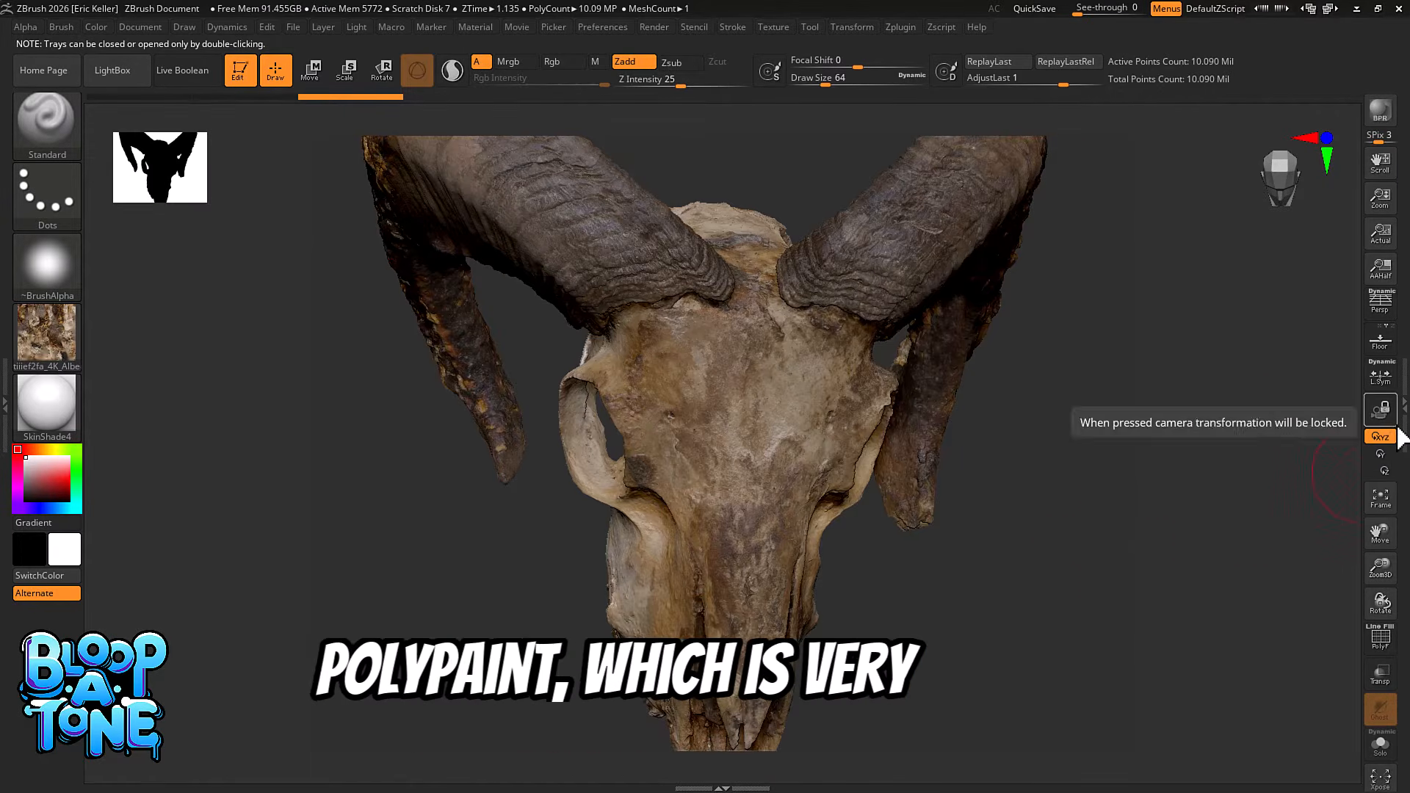
{"action": "left_click", "coordinate": [1397, 425]}
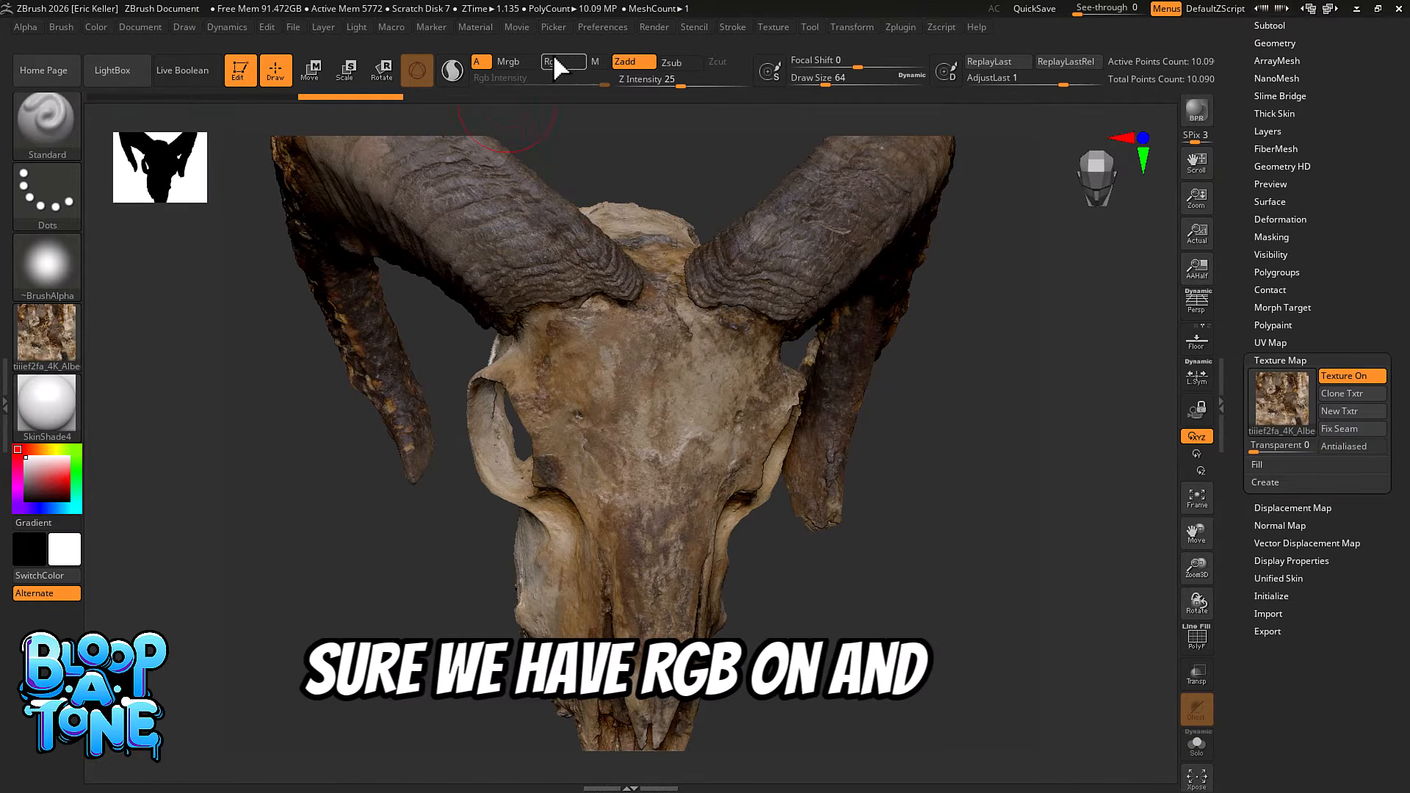
Turn on Rgb for the brush and convert the skull's texture map to polypaint.
{"action": "left_click", "coordinate": [575, 63]}
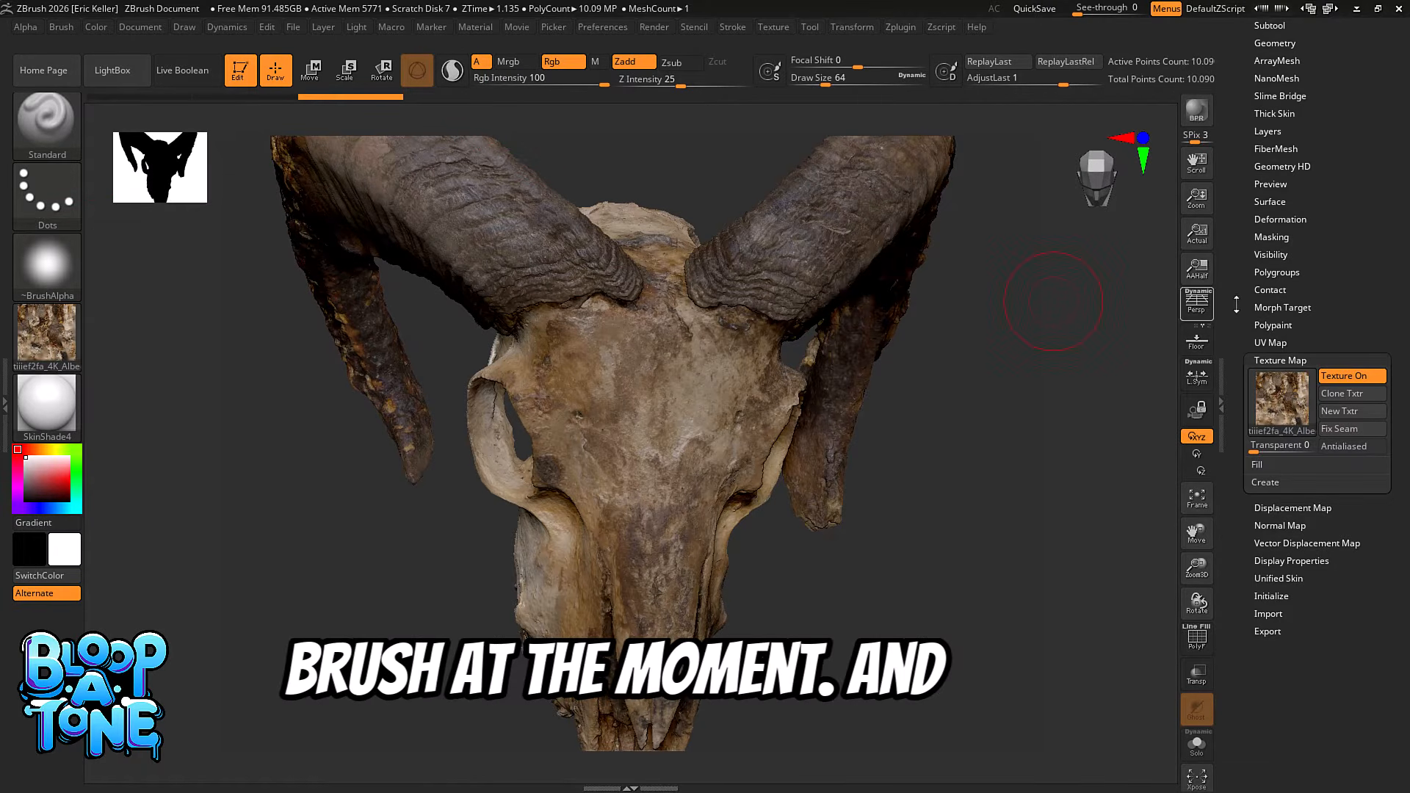
{"action": "scroll", "coordinate": [1234, 322], "scroll_direction": "up", "scroll_amount": 5}
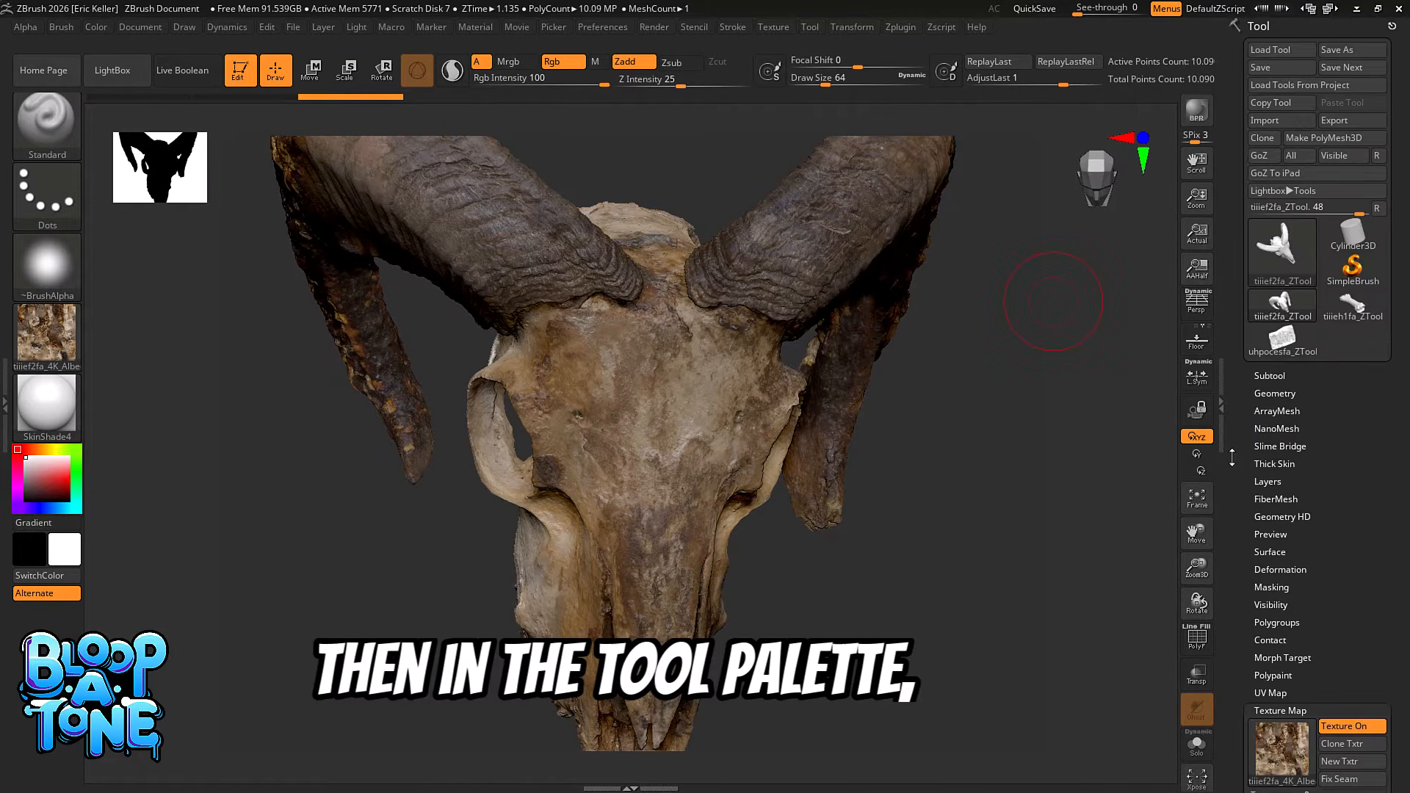
{"action": "scroll", "coordinate": [1219, 331], "scroll_direction": "down", "scroll_amount": 4}
{"action": "left_click", "coordinate": [1275, 360]}
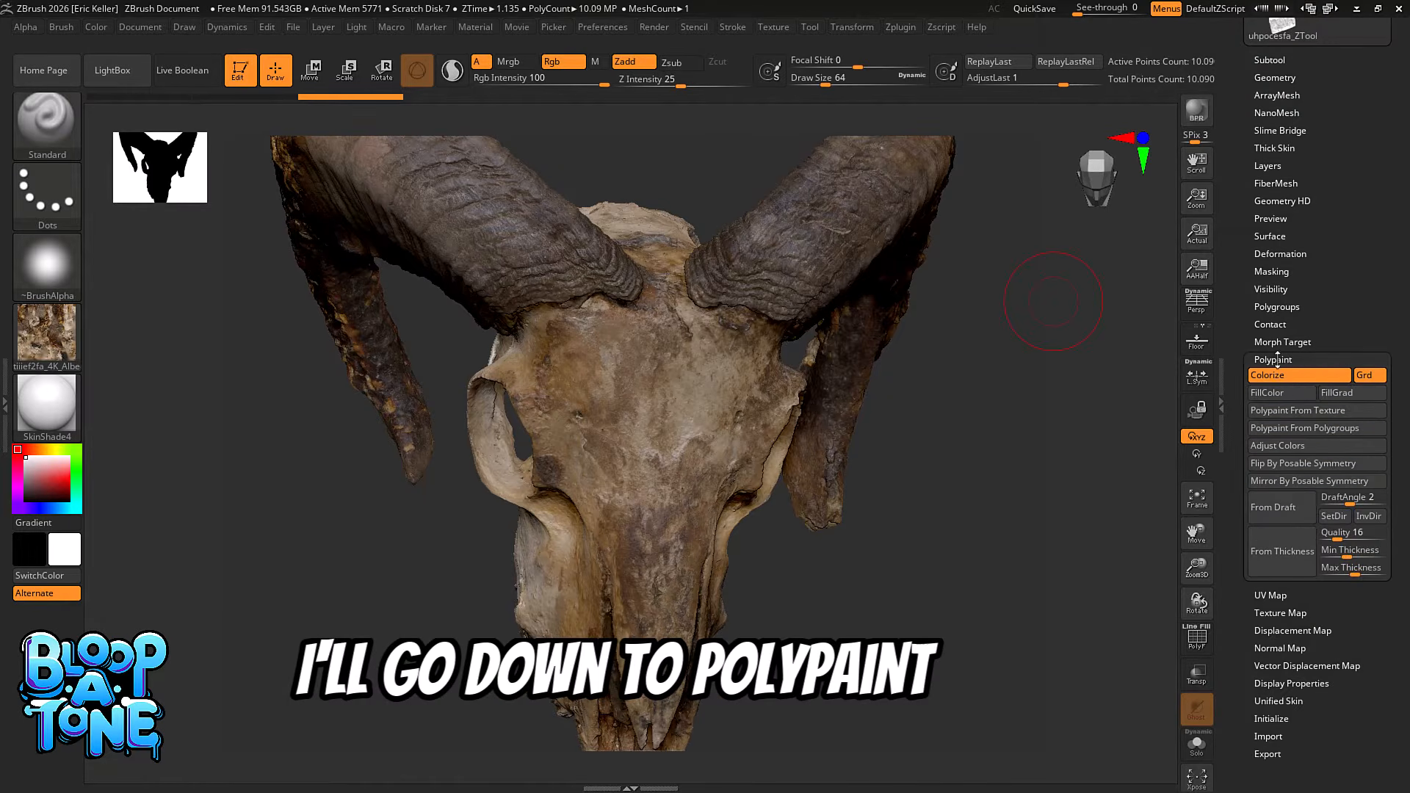
{"action": "left_click", "coordinate": [1297, 408]}
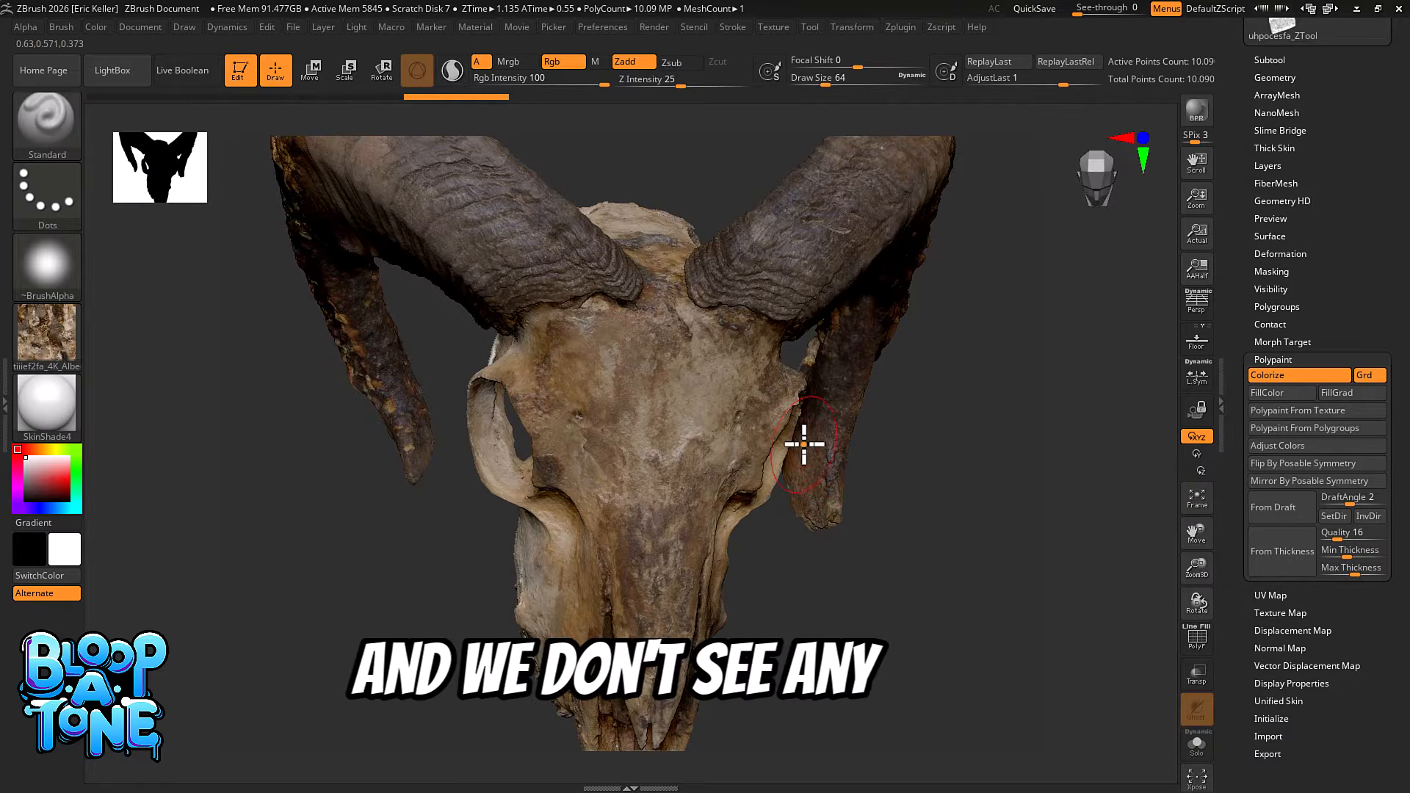
Toggle the skull subtool's polypaint off and on to check the transferred colour.
{"action": "left_click", "coordinate": [1268, 59]}
{"action": "left_click", "coordinate": [1364, 109]}
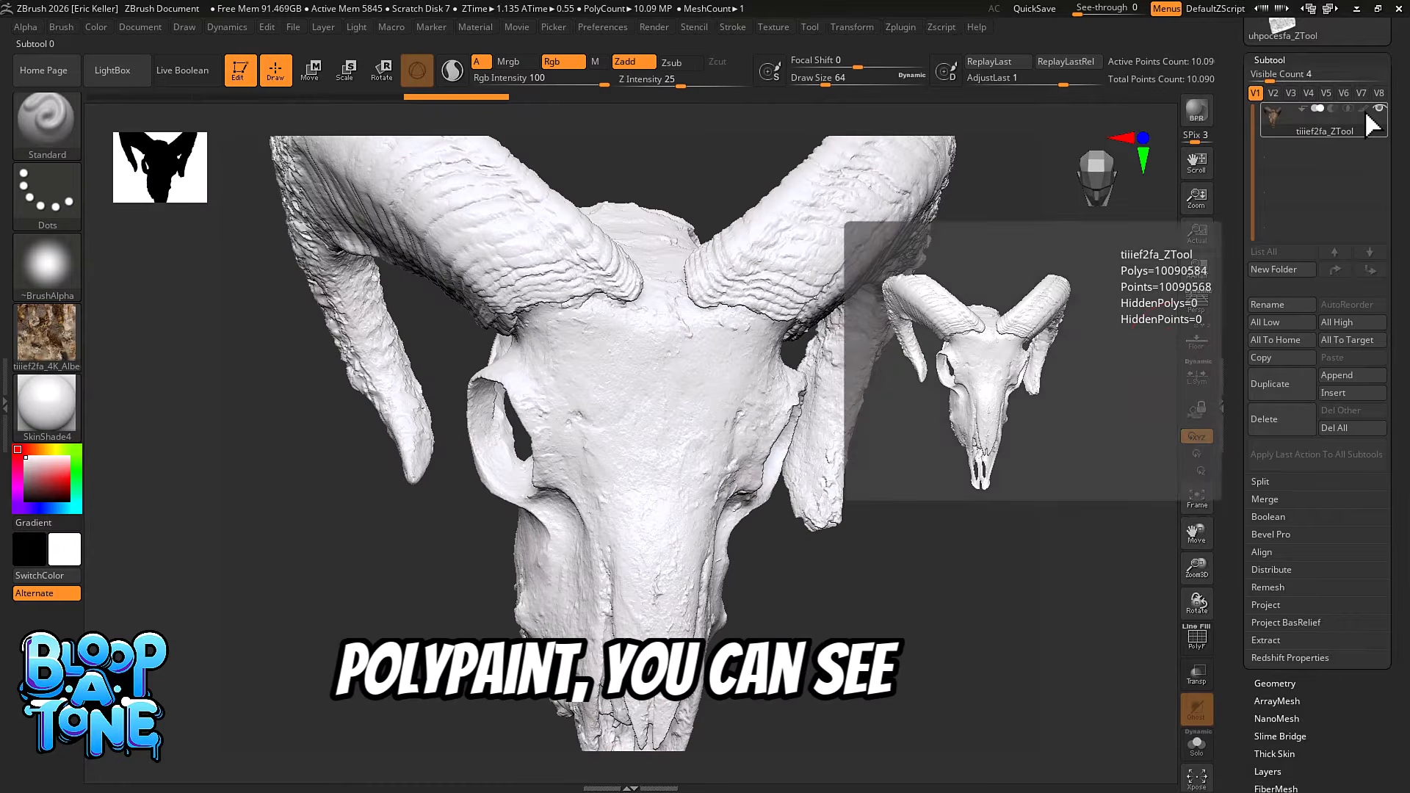
{"action": "left_click", "coordinate": [1364, 108]}
{"action": "left_click", "coordinate": [1364, 108]}
{"action": "left_click", "coordinate": [1364, 109]}
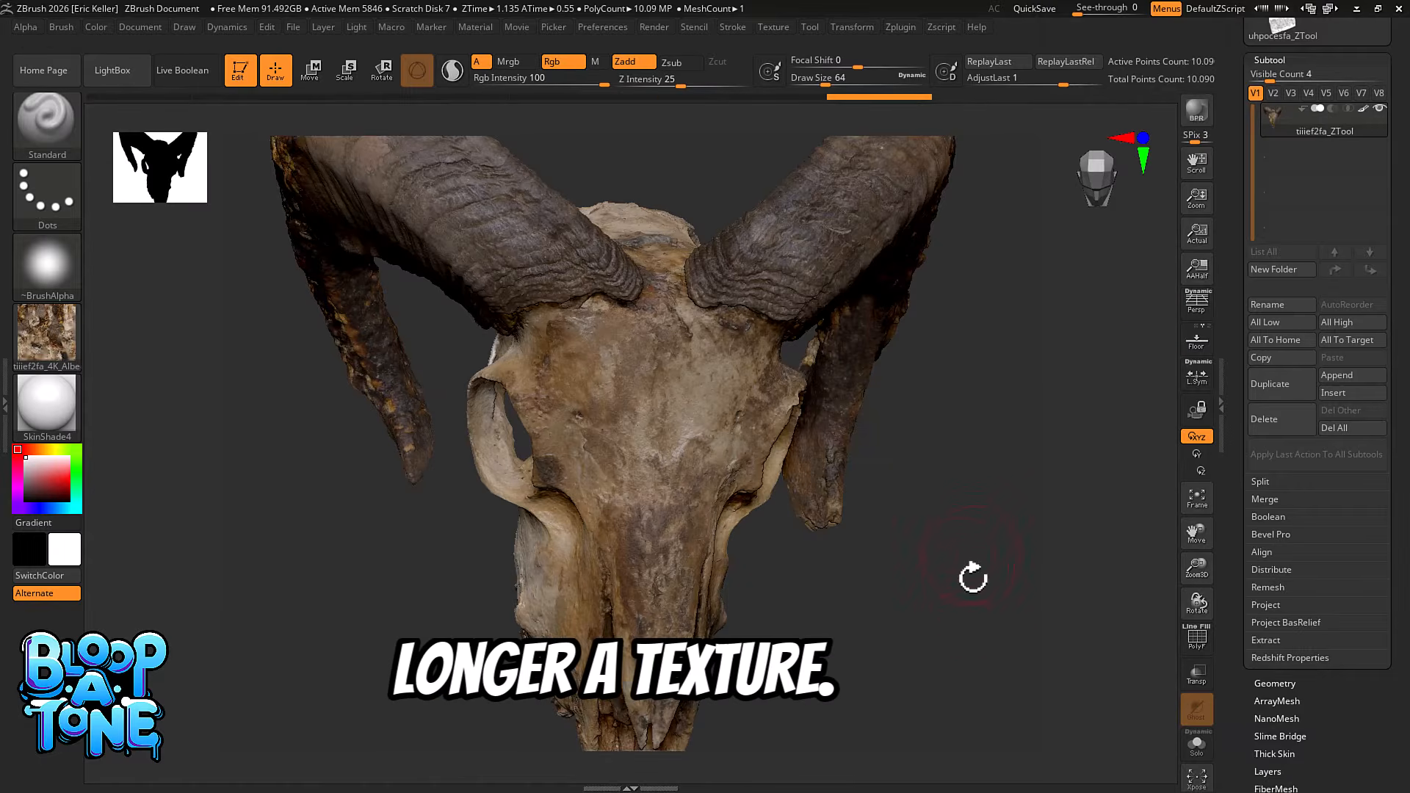
Select the XTractor brush and turn the skull to a front view.
{"action": "mouse_move", "coordinate": [972, 576]}
{"action": "left_mouse_down"}
{"action": "mouse_move", "coordinate": [982, 541]}
{"action": "mouse_move", "coordinate": [970, 578]}
{"action": "left_mouse_up"}
{"action": "mouse_move", "coordinate": [824, 588]}
{"action": "left_mouse_down"}
{"action": "mouse_move", "coordinate": [824, 638]}
{"action": "mouse_move", "coordinate": [892, 558]}
{"action": "left_mouse_up"}
{"action": "left_click", "coordinate": [48, 117]}
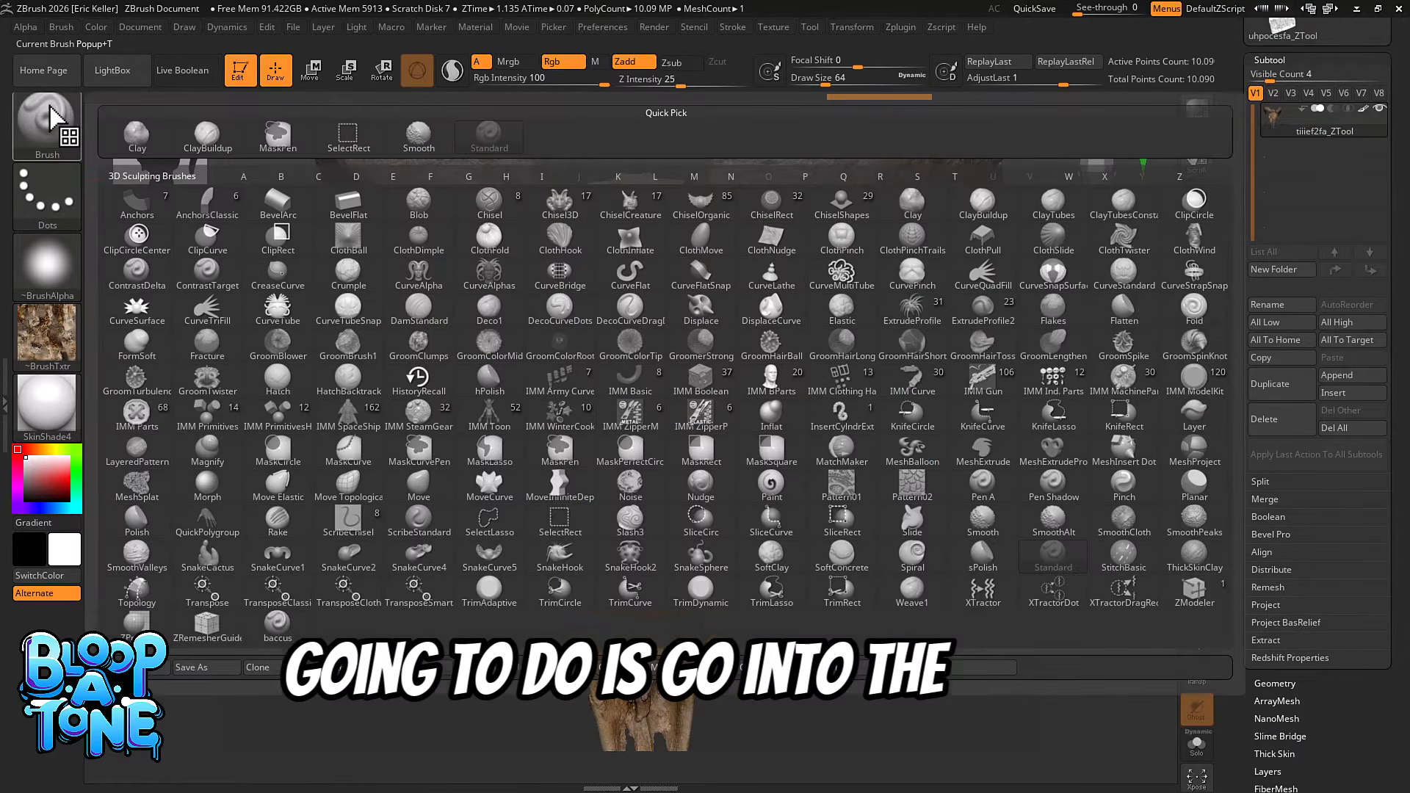
{"action": "key", "text": "x"}
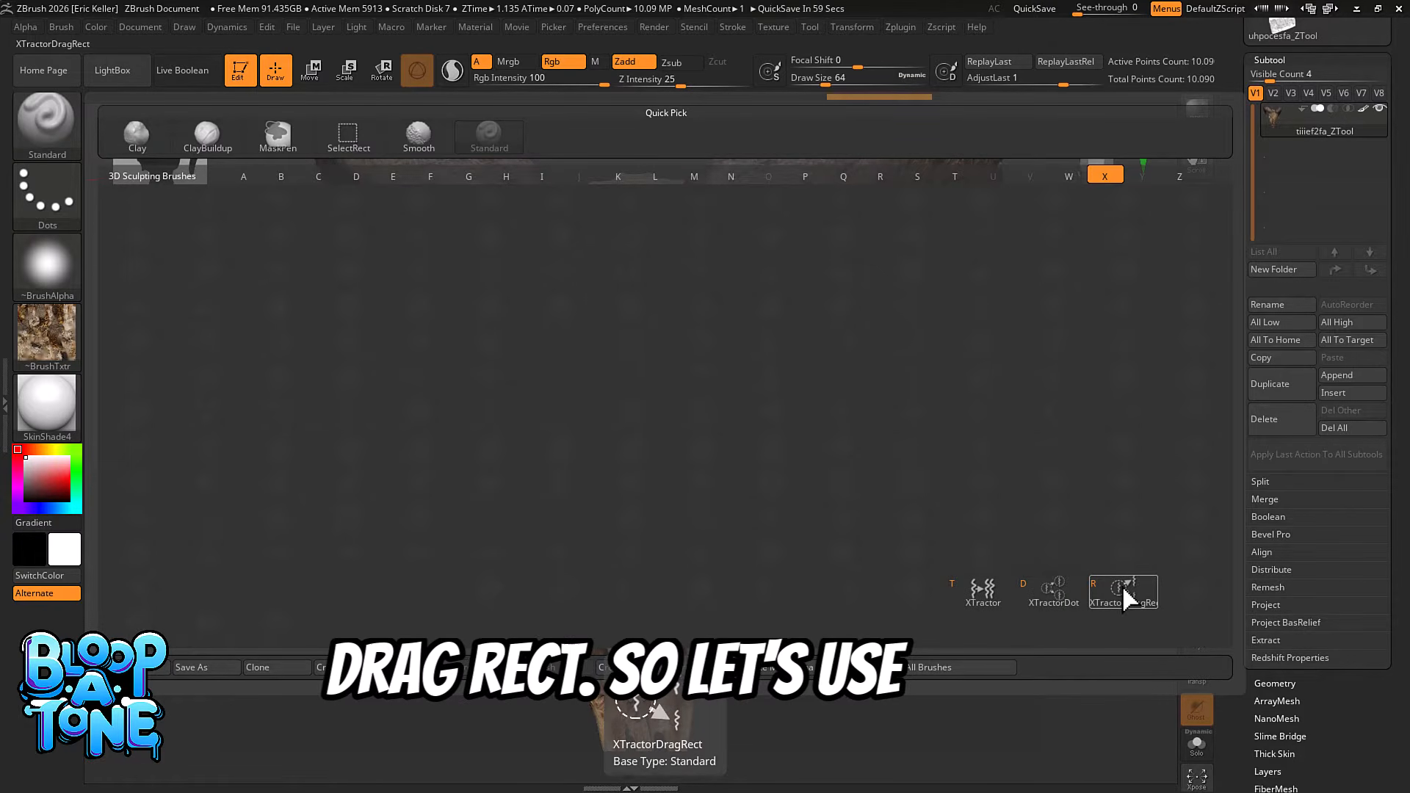
{"action": "left_click", "coordinate": [984, 592]}
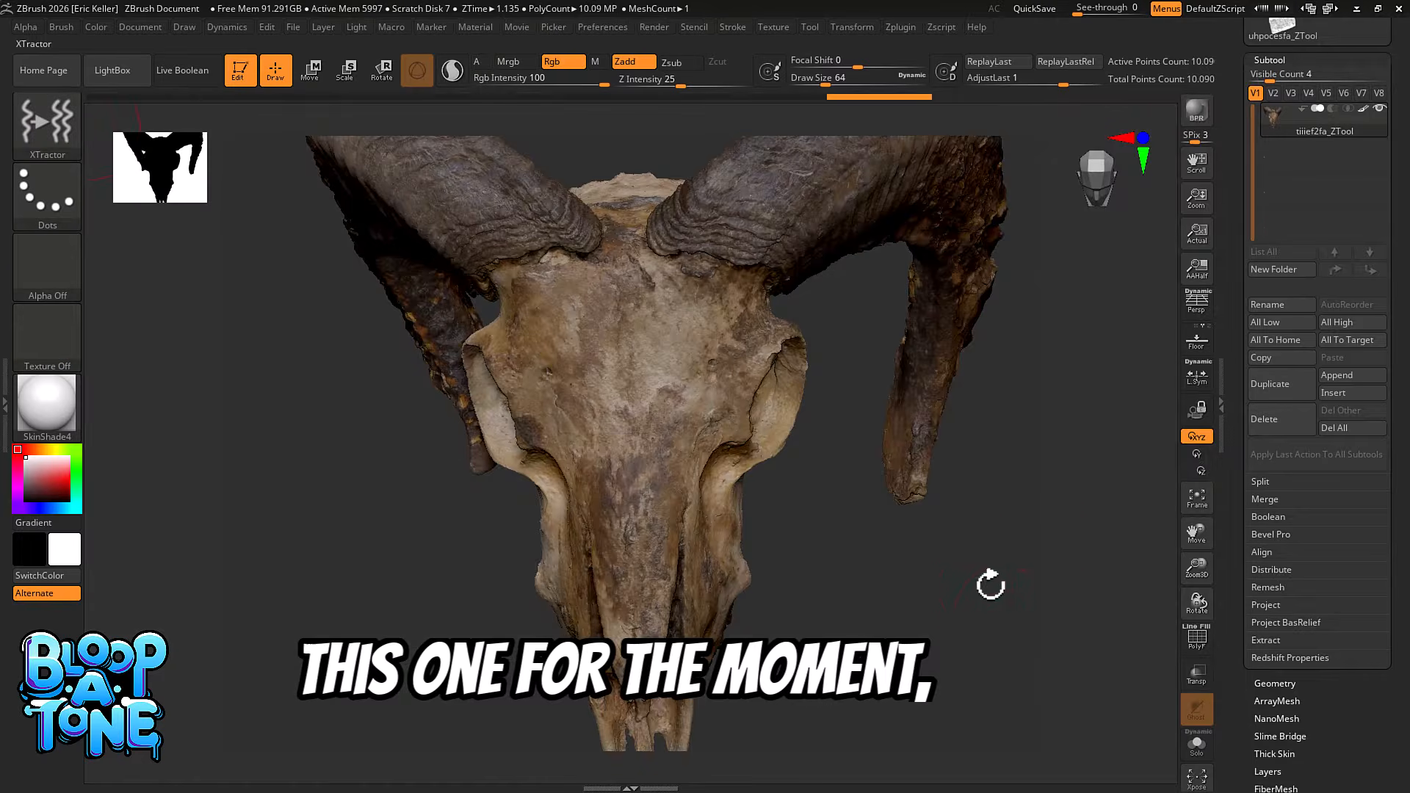
{"action": "left_click_drag", "start_coordinate": [1019, 519], "coordinate": [1026, 575]}
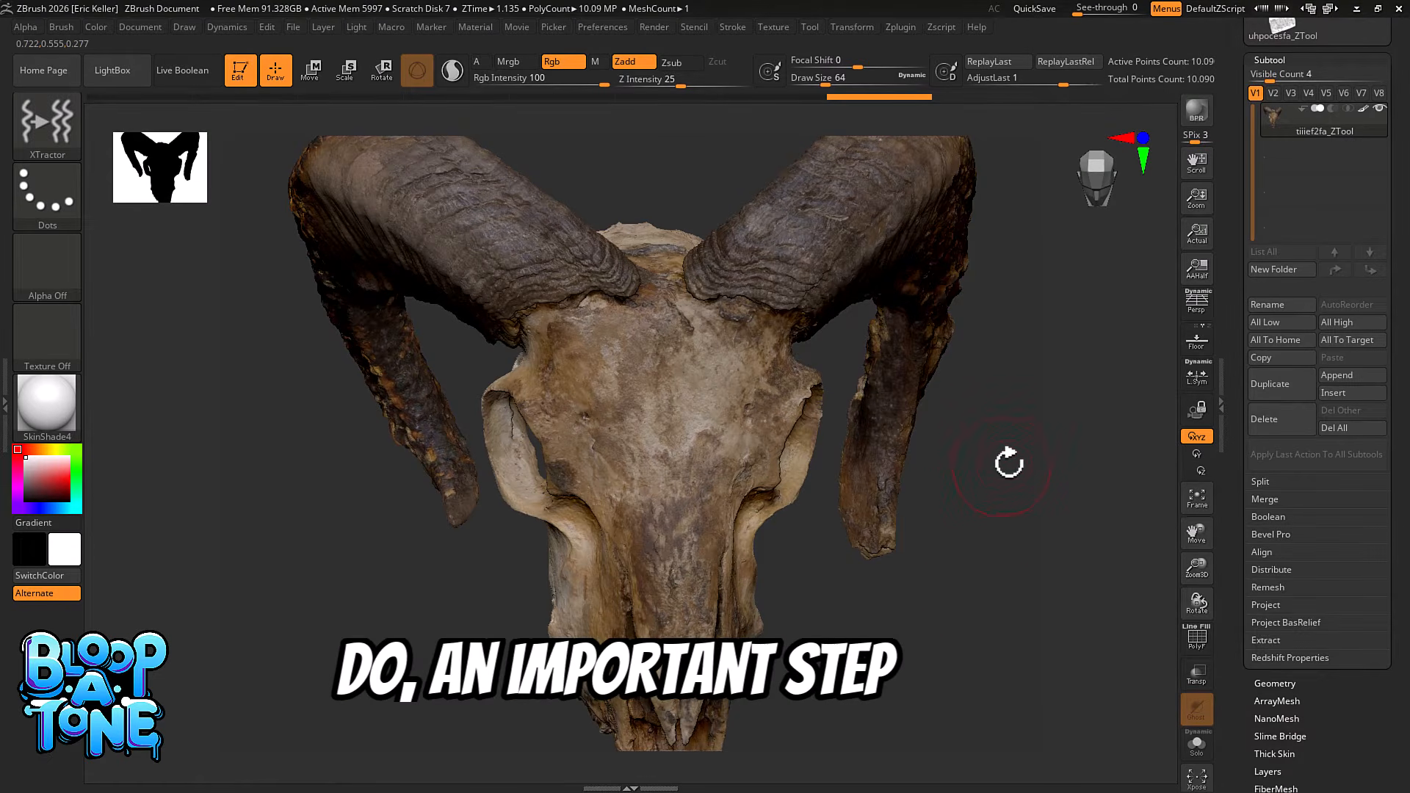
Mark the skull's current undo history state and set the XTractor draw size to about 124.
{"action": "left_click", "coordinate": [873, 95], "text": "ctrl"}
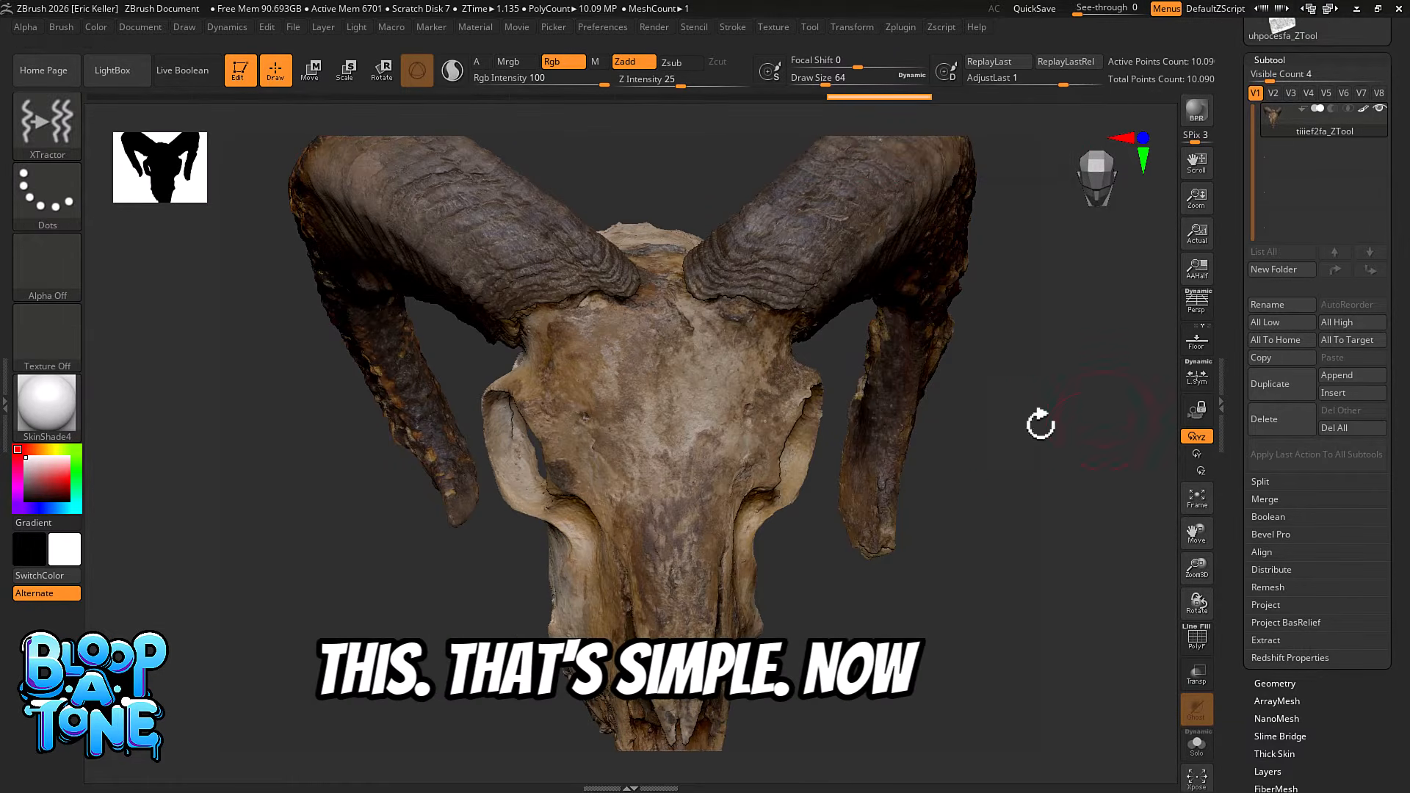
{"action": "key", "text": "s"}
{"action": "left_click_drag", "start_coordinate": [1009, 464], "coordinate": [1017, 465]}
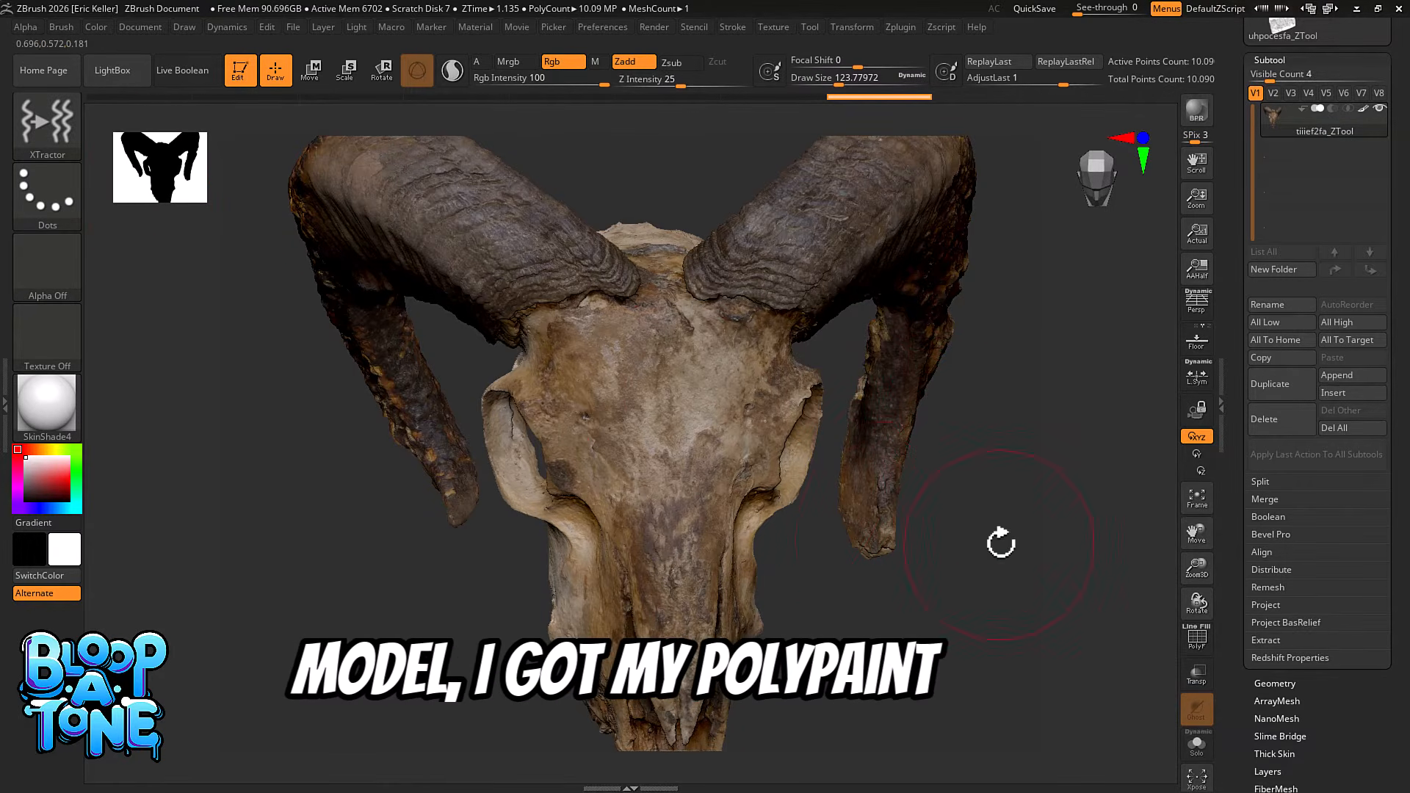
Set the XTractor draw size to about 87 and extract detail and colour from the pale bone just below the skull's eye socket.
{"action": "left_click_drag", "start_coordinate": [1001, 541], "coordinate": [960, 472]}
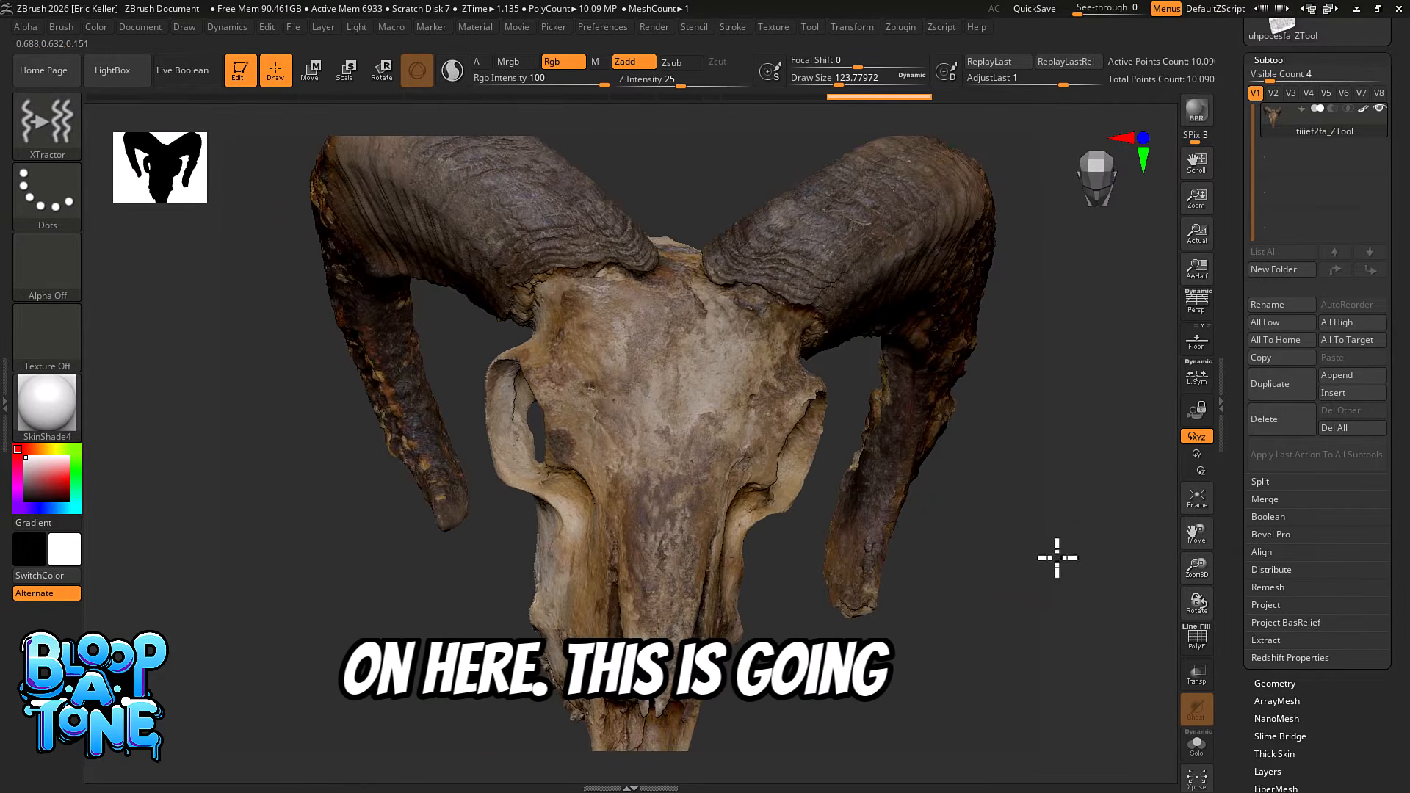
{"action": "mouse_move", "coordinate": [1058, 558]}
{"action": "left_mouse_down", "text": "alt"}
{"action": "mouse_move", "coordinate": [843, 626]}
{"action": "mouse_move", "coordinate": [891, 620]}
{"action": "mouse_move", "coordinate": [1022, 528]}
{"action": "mouse_move", "coordinate": [1026, 463]}
{"action": "mouse_move", "coordinate": [1046, 466]}
{"action": "left_mouse_up", "text": "alt"}
{"action": "key", "text": "s"}
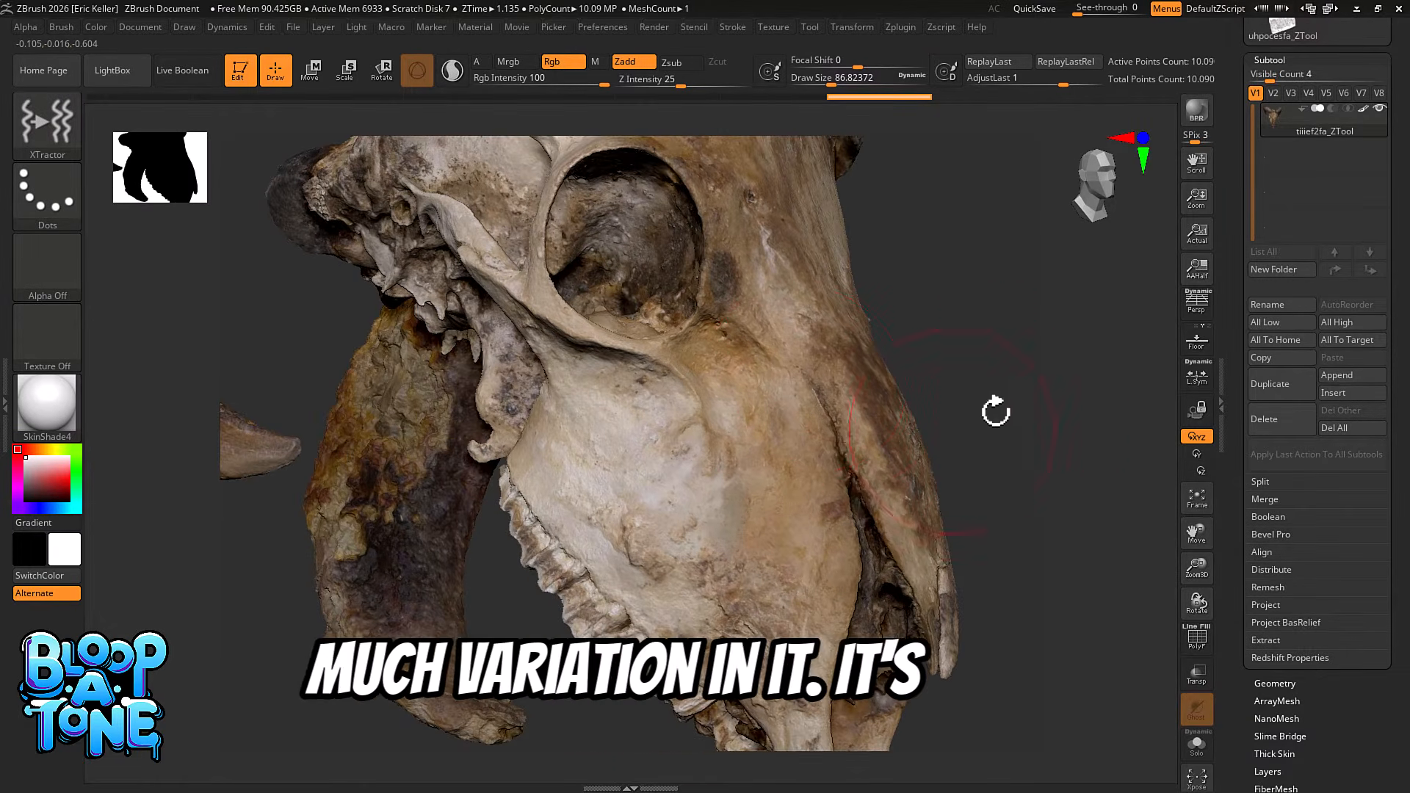
{"action": "left_click_drag", "start_coordinate": [1086, 409], "coordinate": [743, 419]}
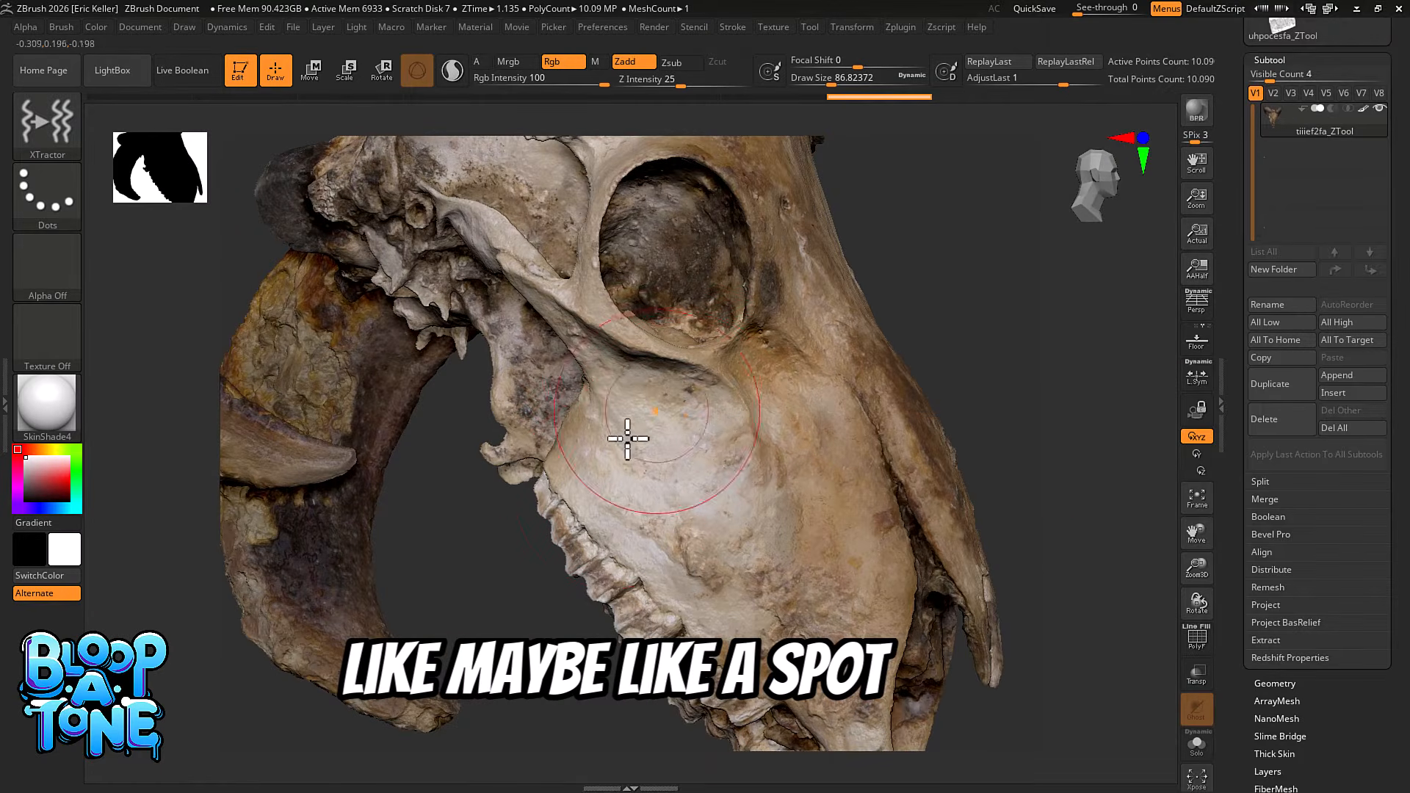
{"action": "left_click_drag", "start_coordinate": [1060, 402], "coordinate": [1014, 430]}
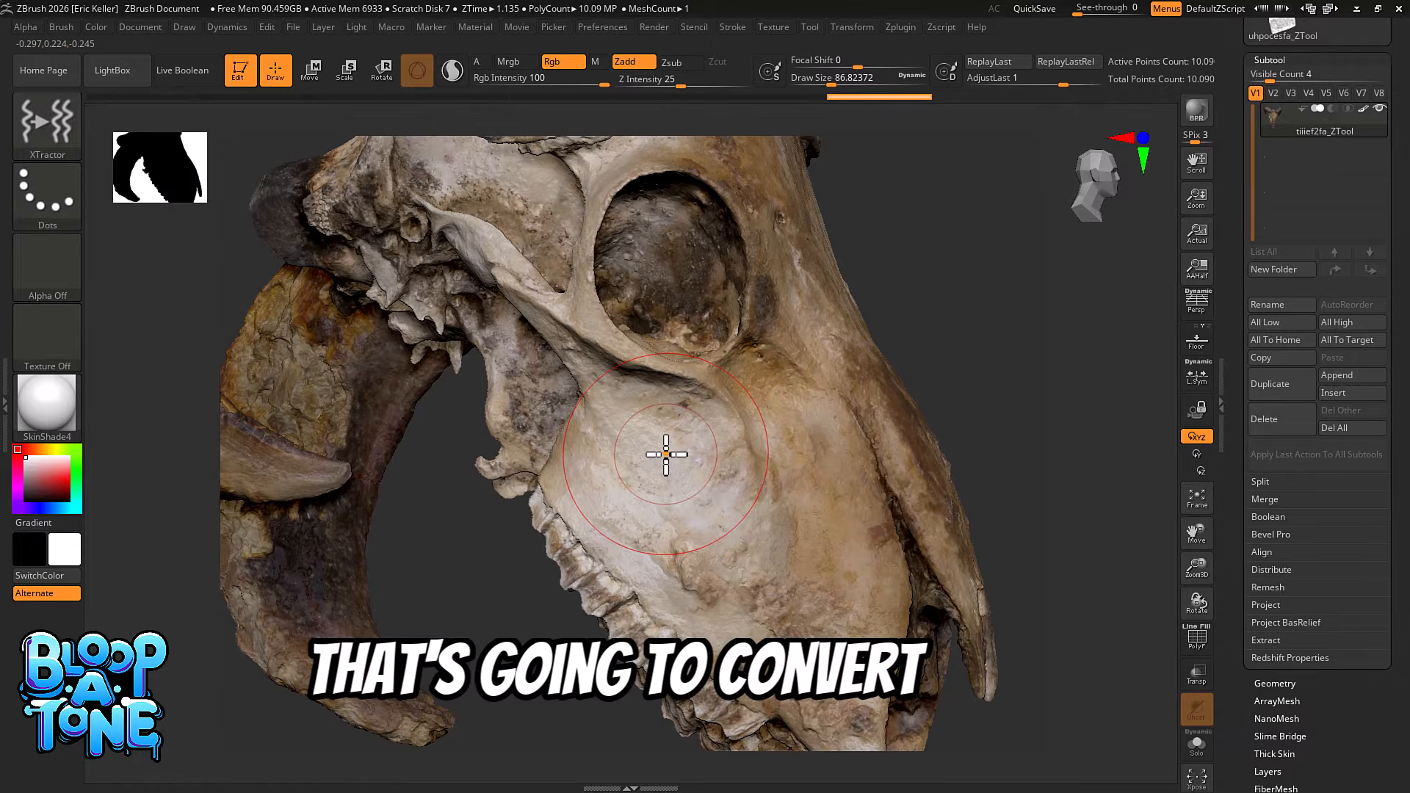
{"action": "key", "text": "alt"}
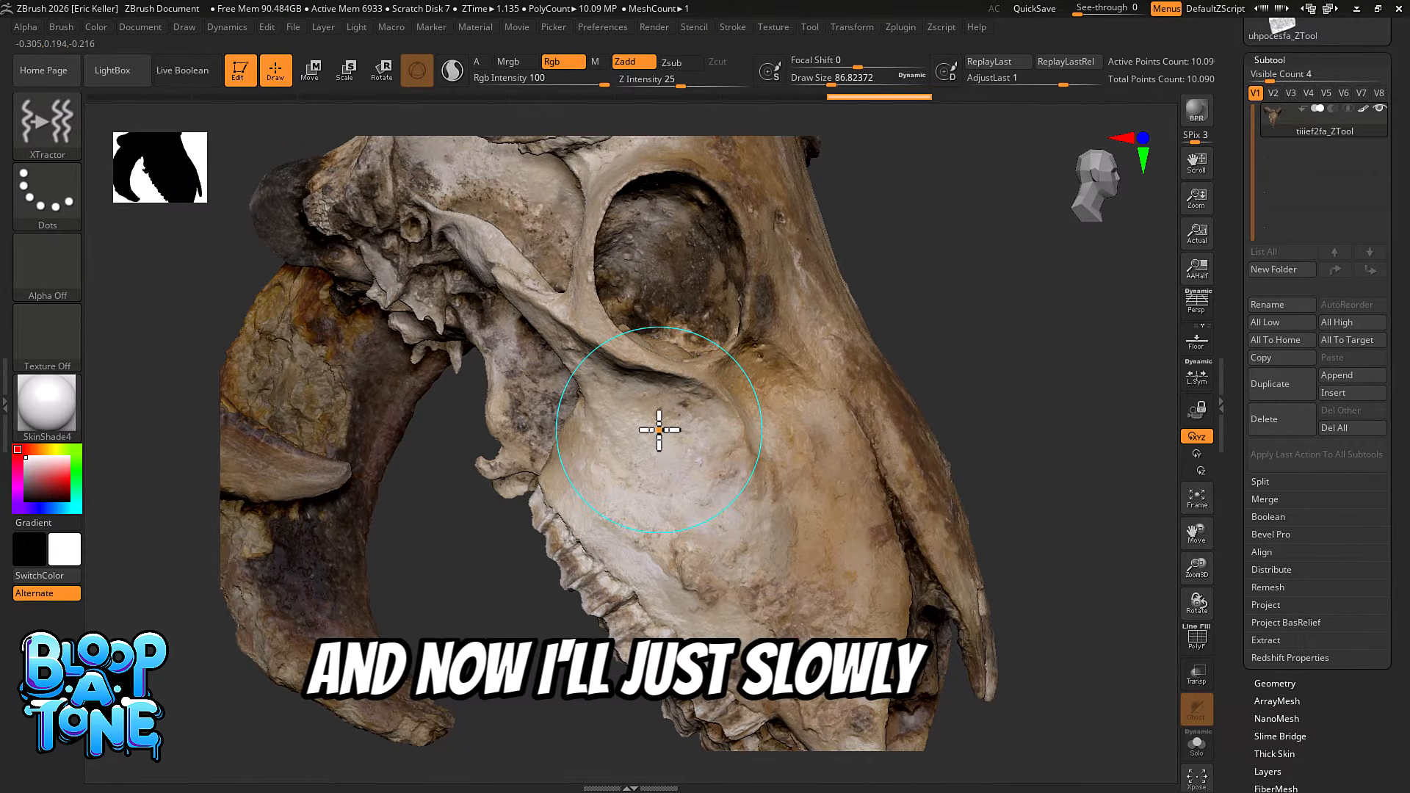
{"action": "left_click_drag", "start_coordinate": [667, 450], "coordinate": [699, 521]}
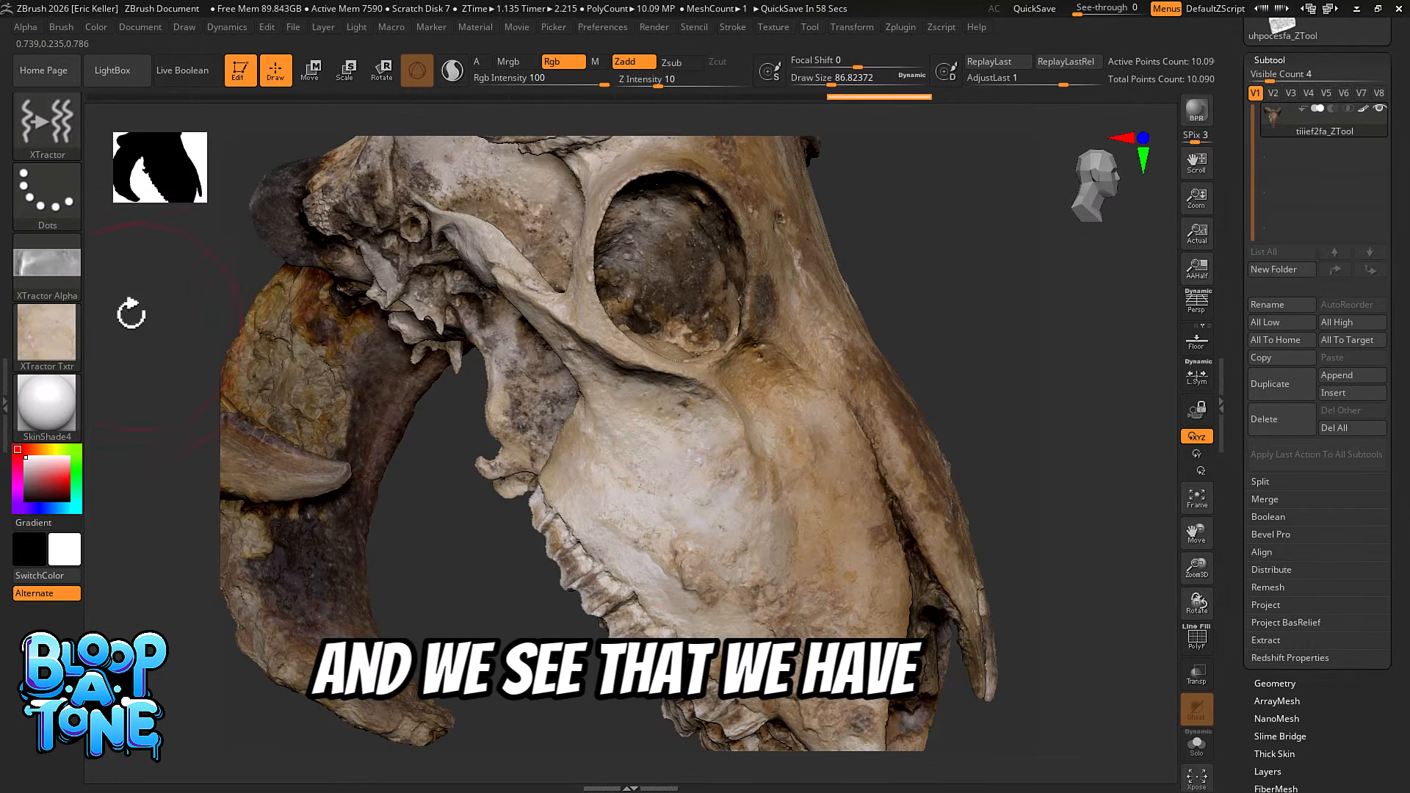
{"action": "mouse_move", "coordinate": [45, 290]}
{"action": "mouse_move", "coordinate": [46, 351]}
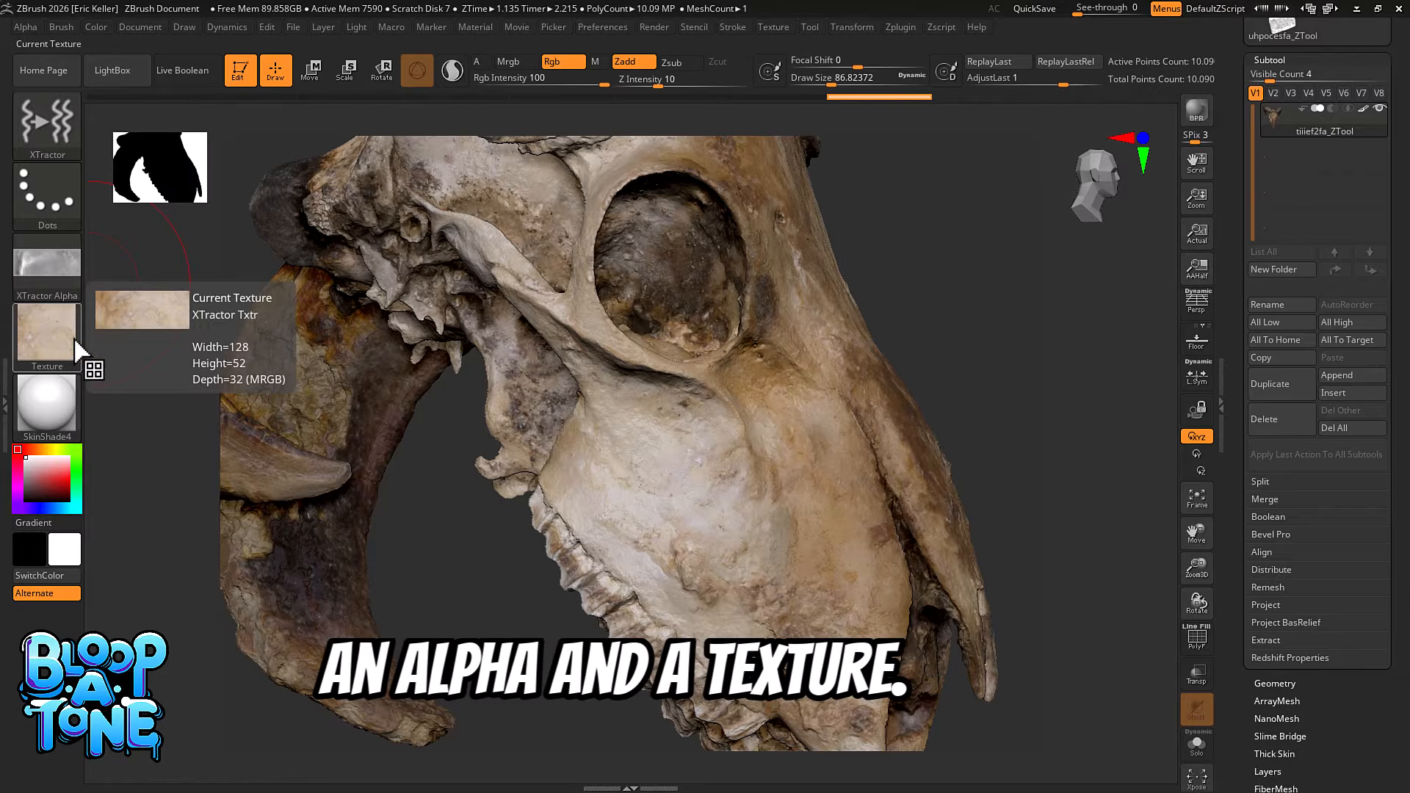
Switch the active tool from the skull to the PolyMesh3D star.
{"action": "scroll", "coordinate": [1234, 167], "scroll_direction": "up", "scroll_amount": 5}
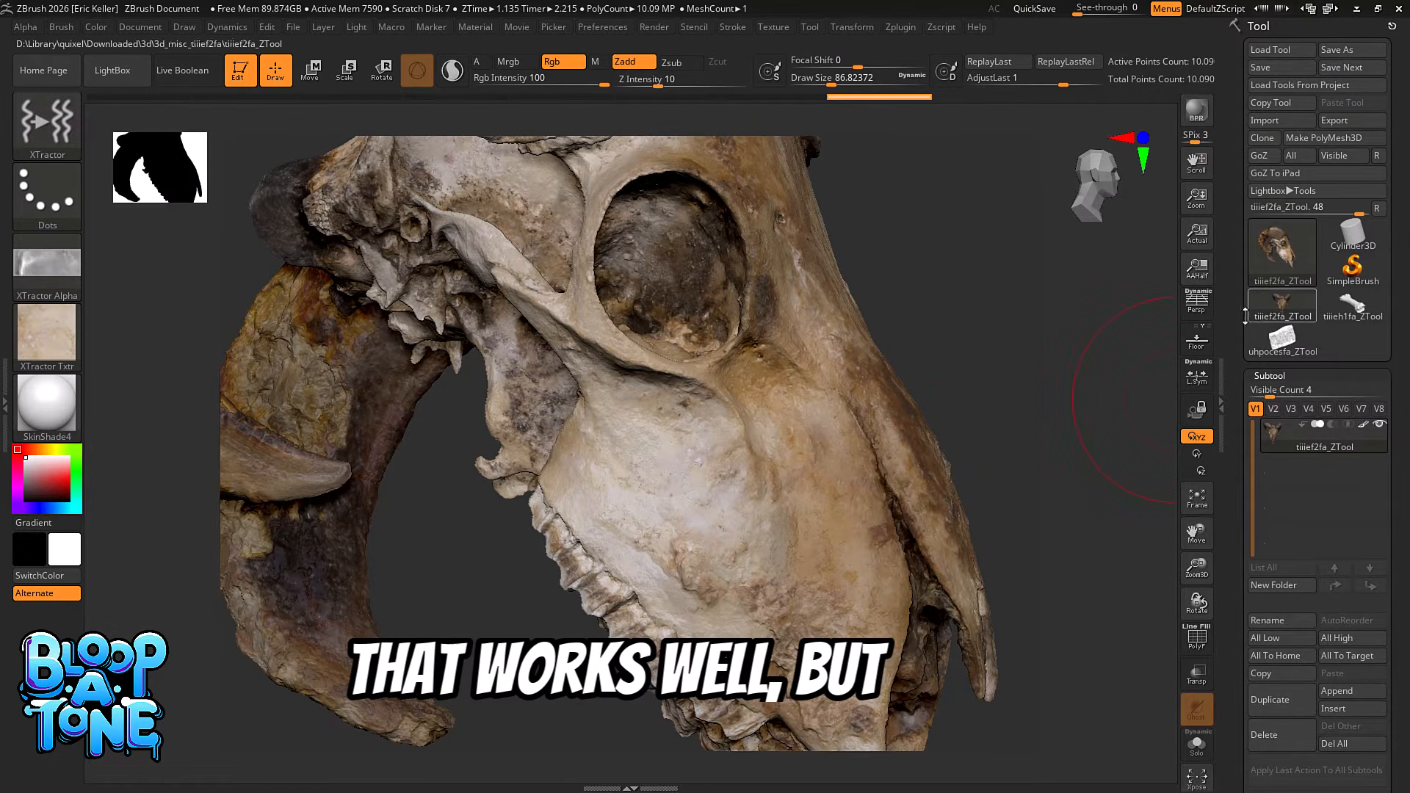
{"action": "left_click", "coordinate": [1281, 254]}
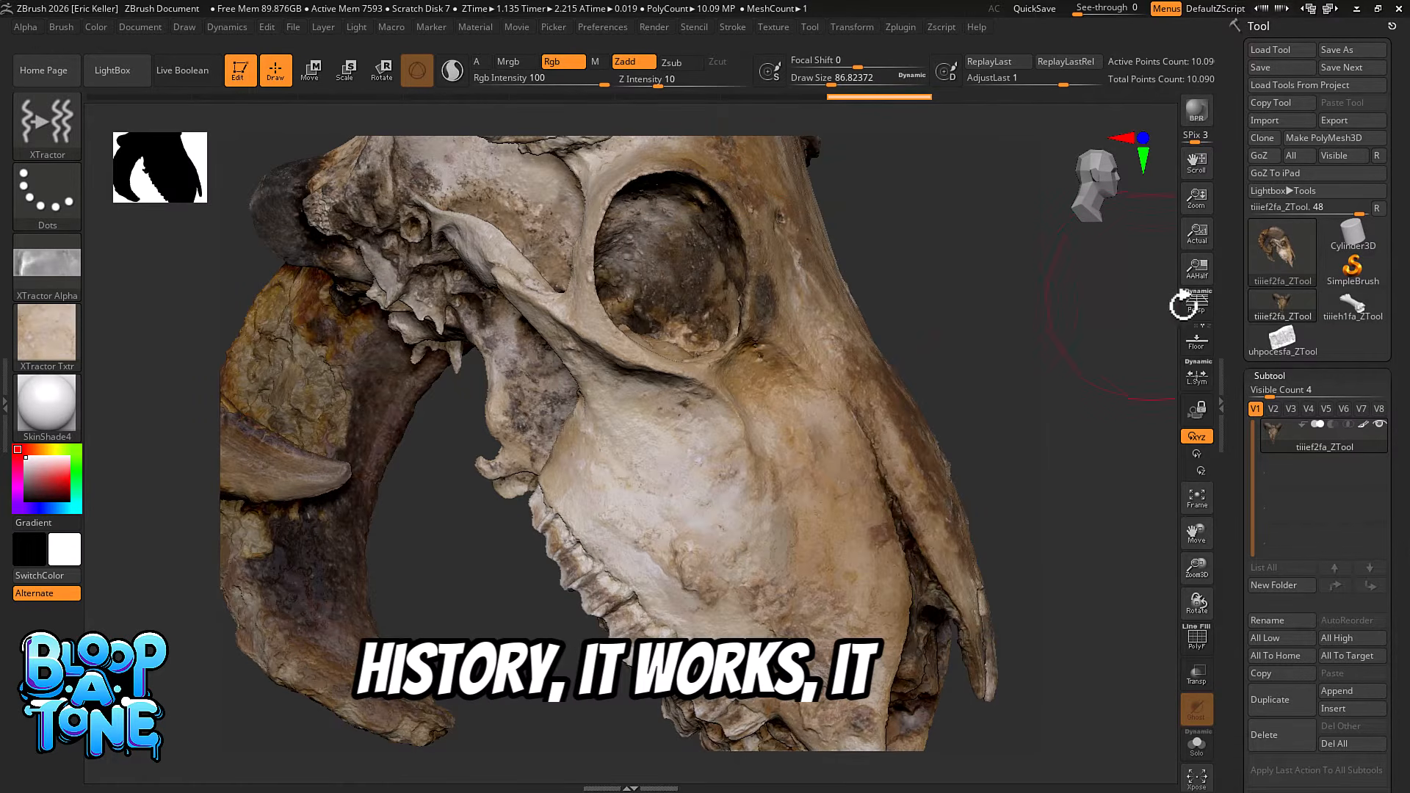
{"action": "left_click", "coordinate": [1274, 270]}
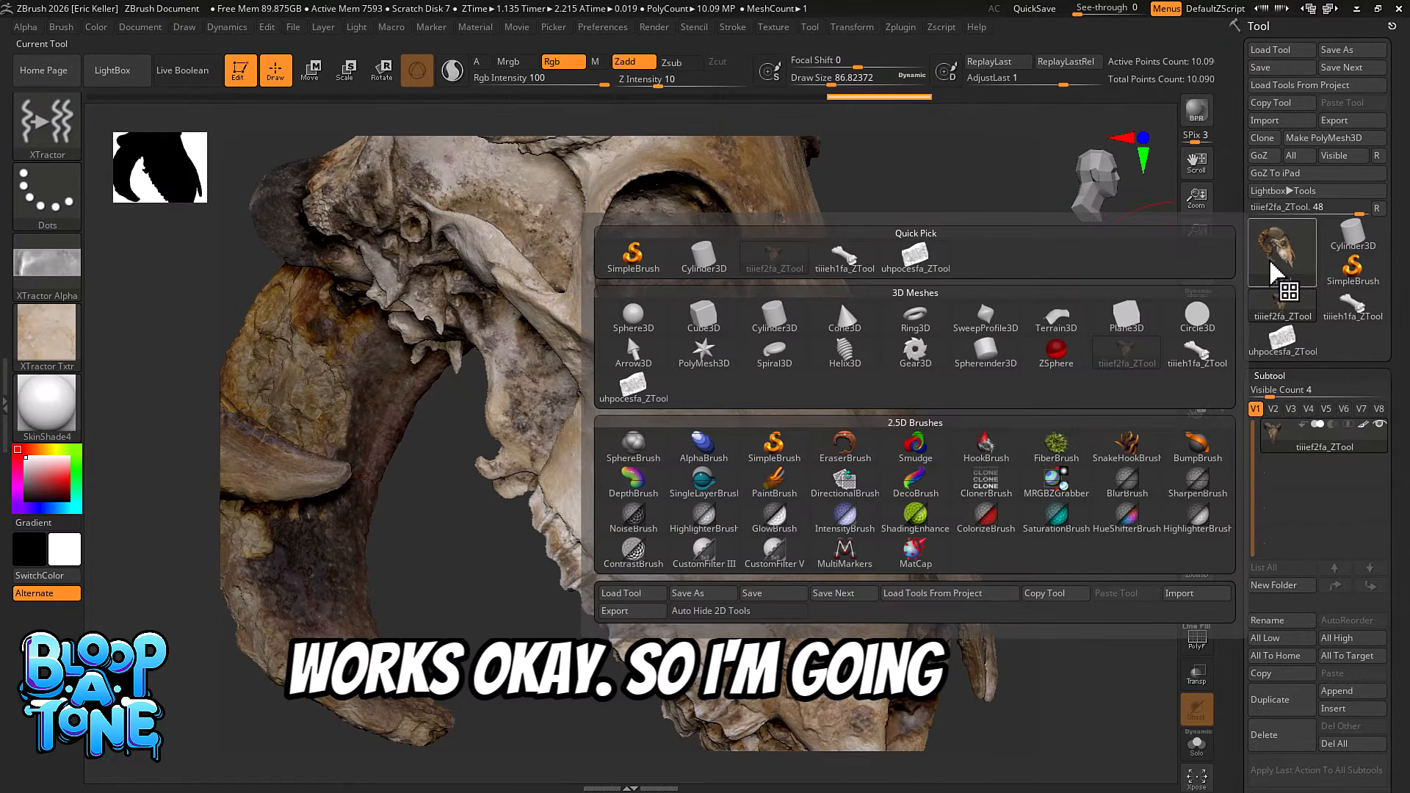
{"action": "left_click", "coordinate": [707, 351]}
{"action": "left_click_drag", "start_coordinate": [963, 378], "coordinate": [943, 420]}
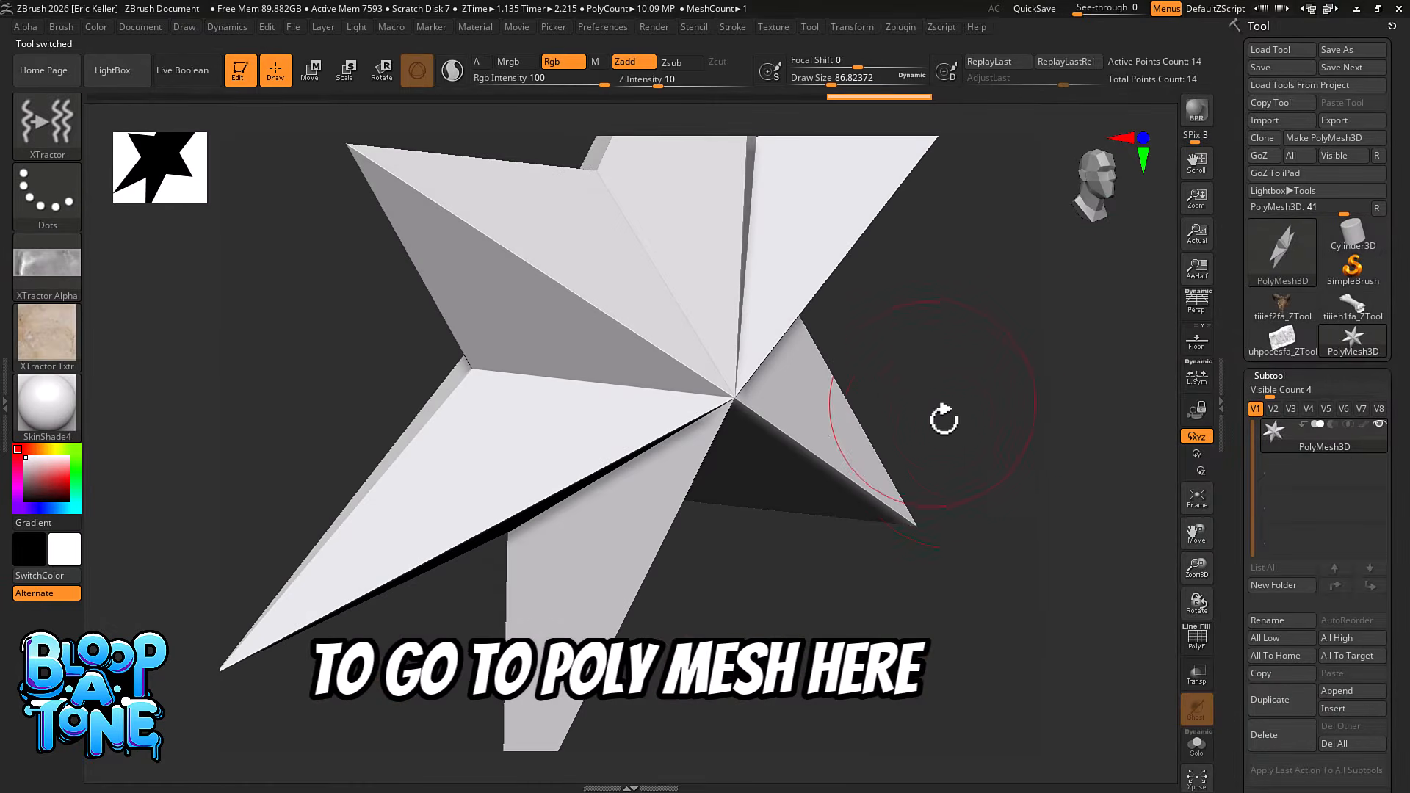
Replace the star mesh with a sphere using the gizmo's primitives.
{"action": "key", "text": "w"}
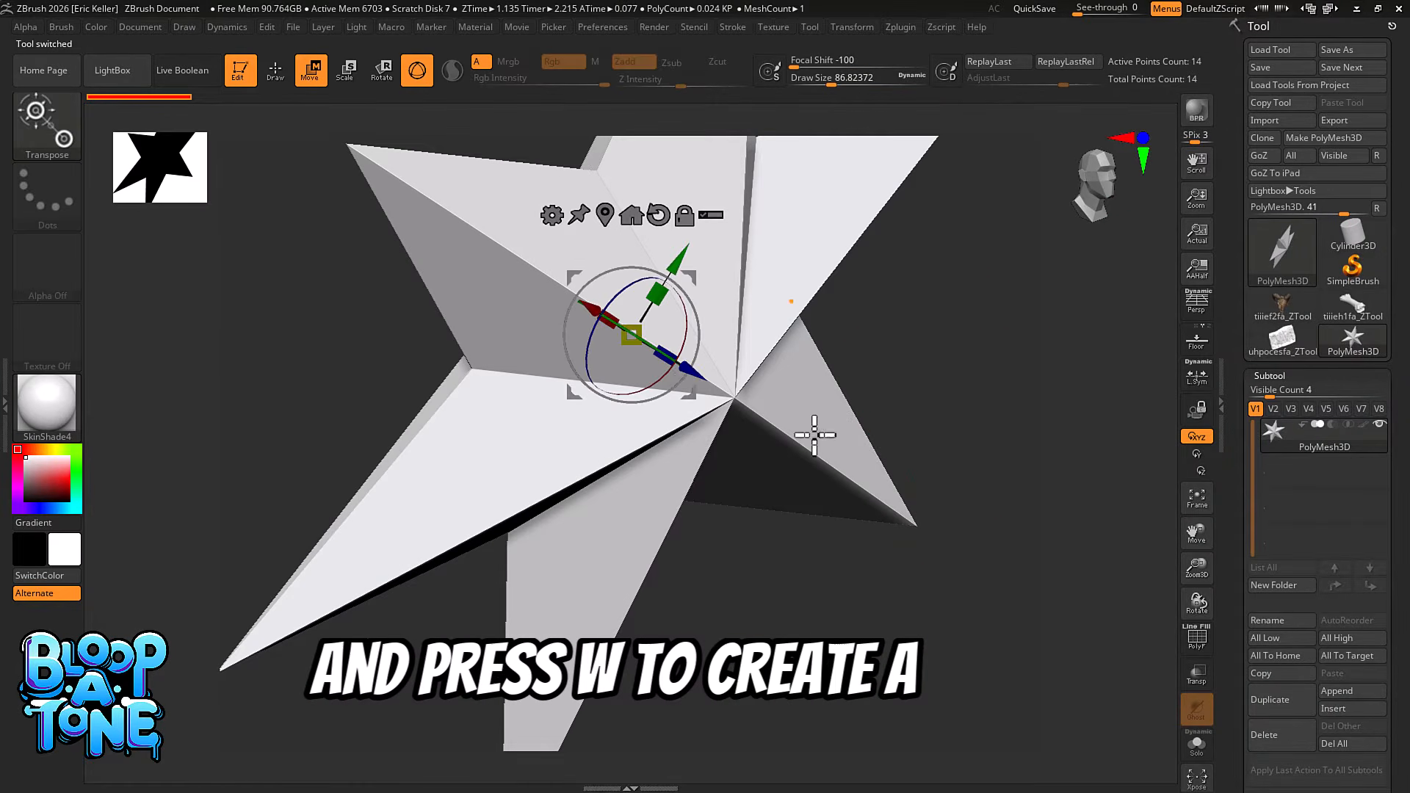
{"action": "left_click", "coordinate": [551, 210]}
{"action": "left_click", "coordinate": [913, 214]}
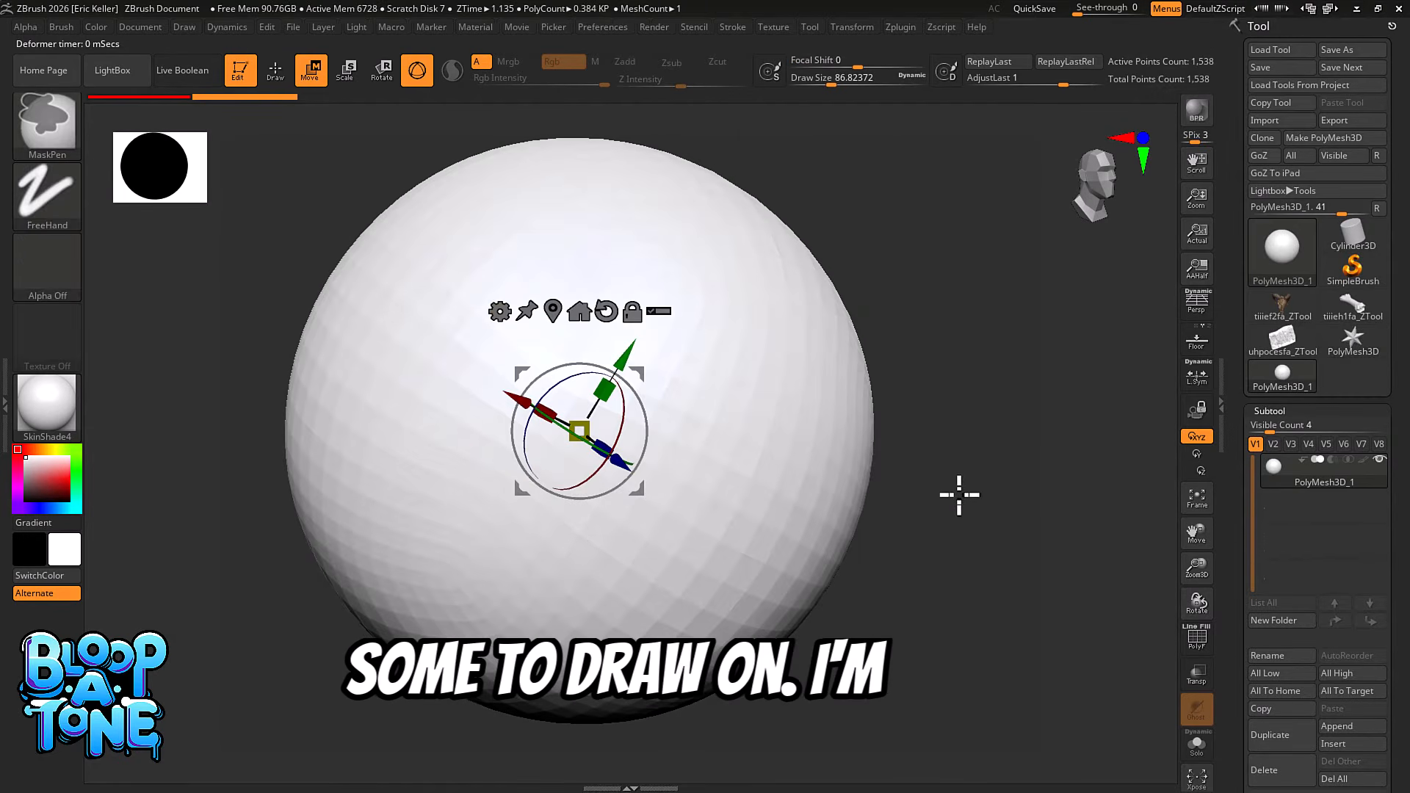
Subdivide the sphere repeatedly up to 6.291 million polygons.
{"action": "key", "text": "ctrl+d"}
{"action": "key", "text": "ctrl+d"}
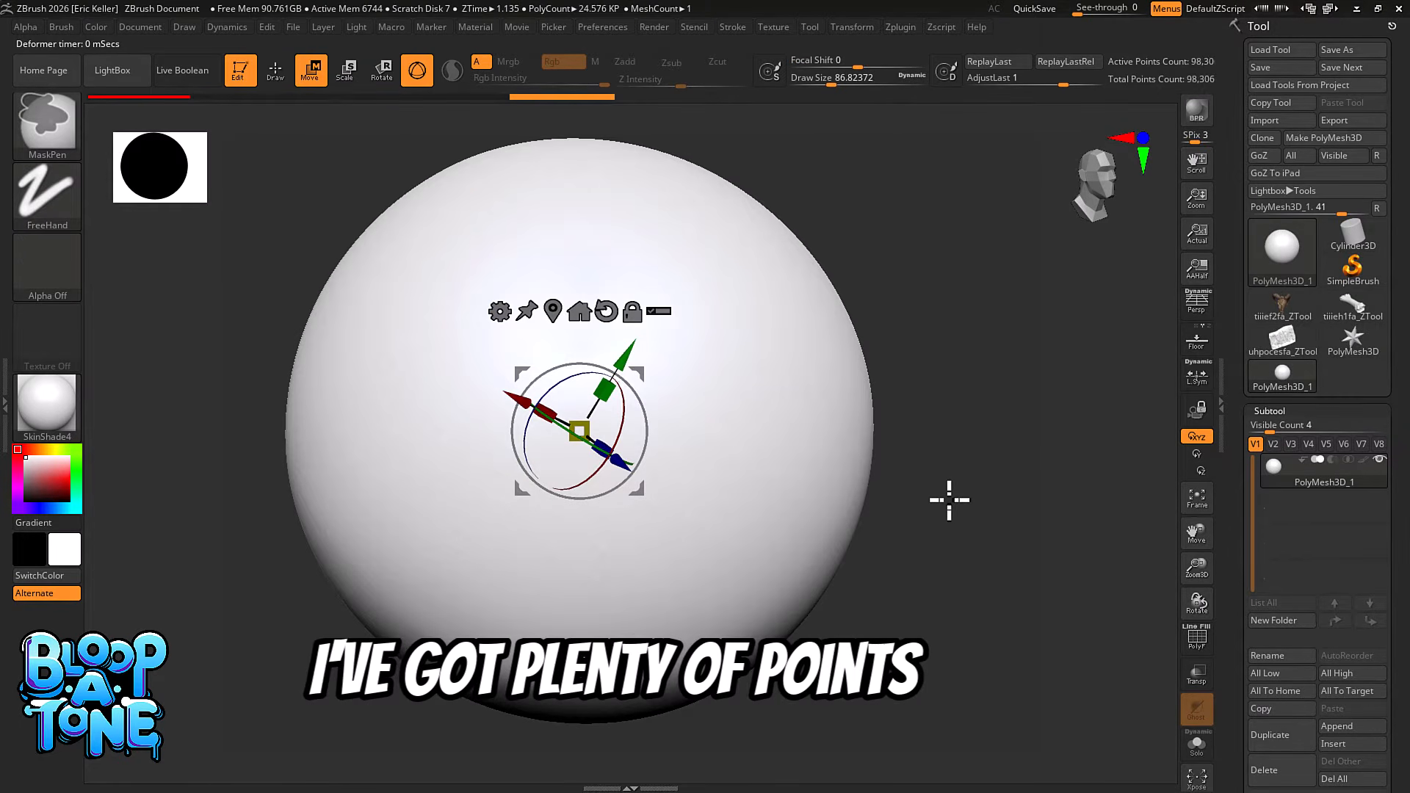
{"action": "key", "text": "ctrl+d"}
{"action": "key", "text": "ctrl+d"}
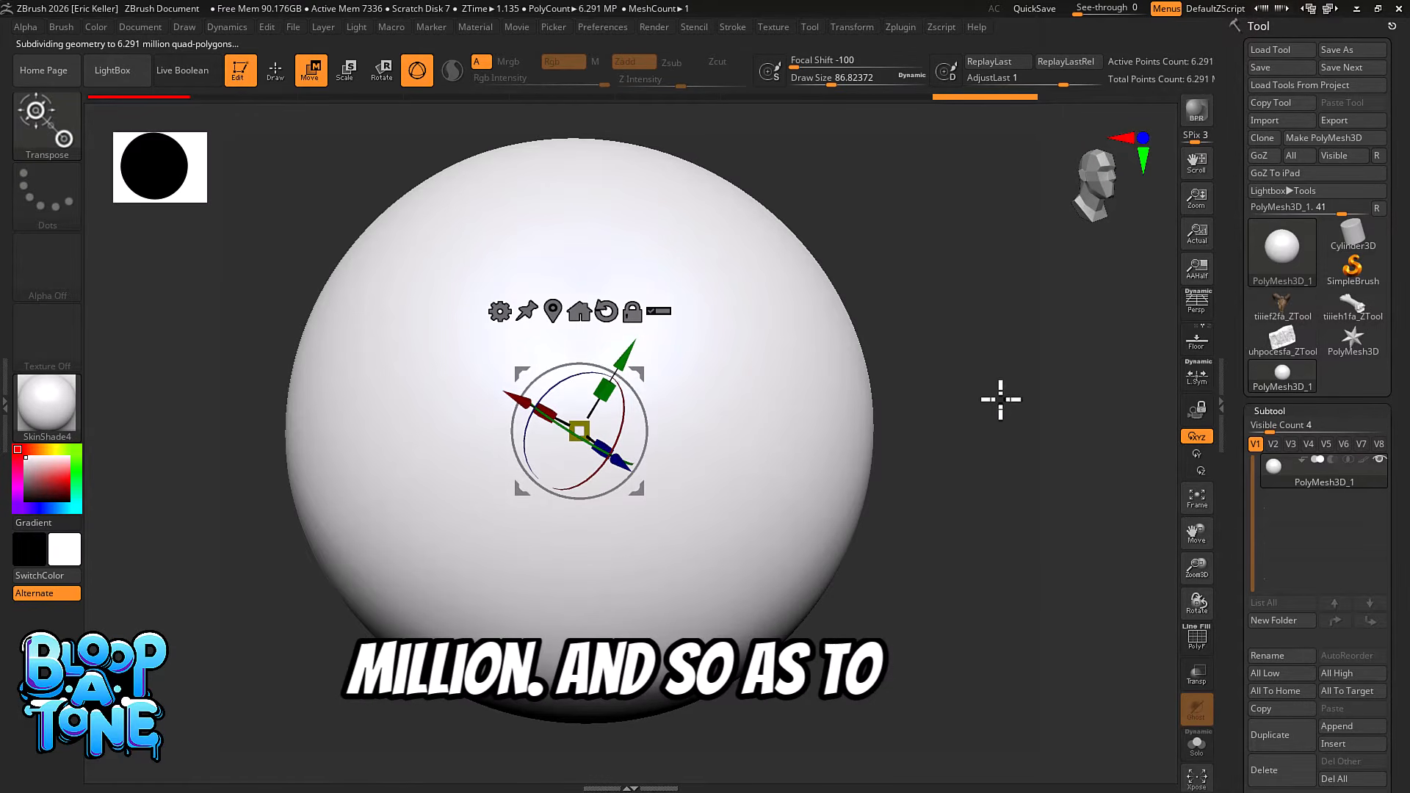
Return to Draw mode, undo the test stroke on the sphere, and turn on the sphere subtool's polypaint.
{"action": "left_click", "coordinate": [275, 74]}
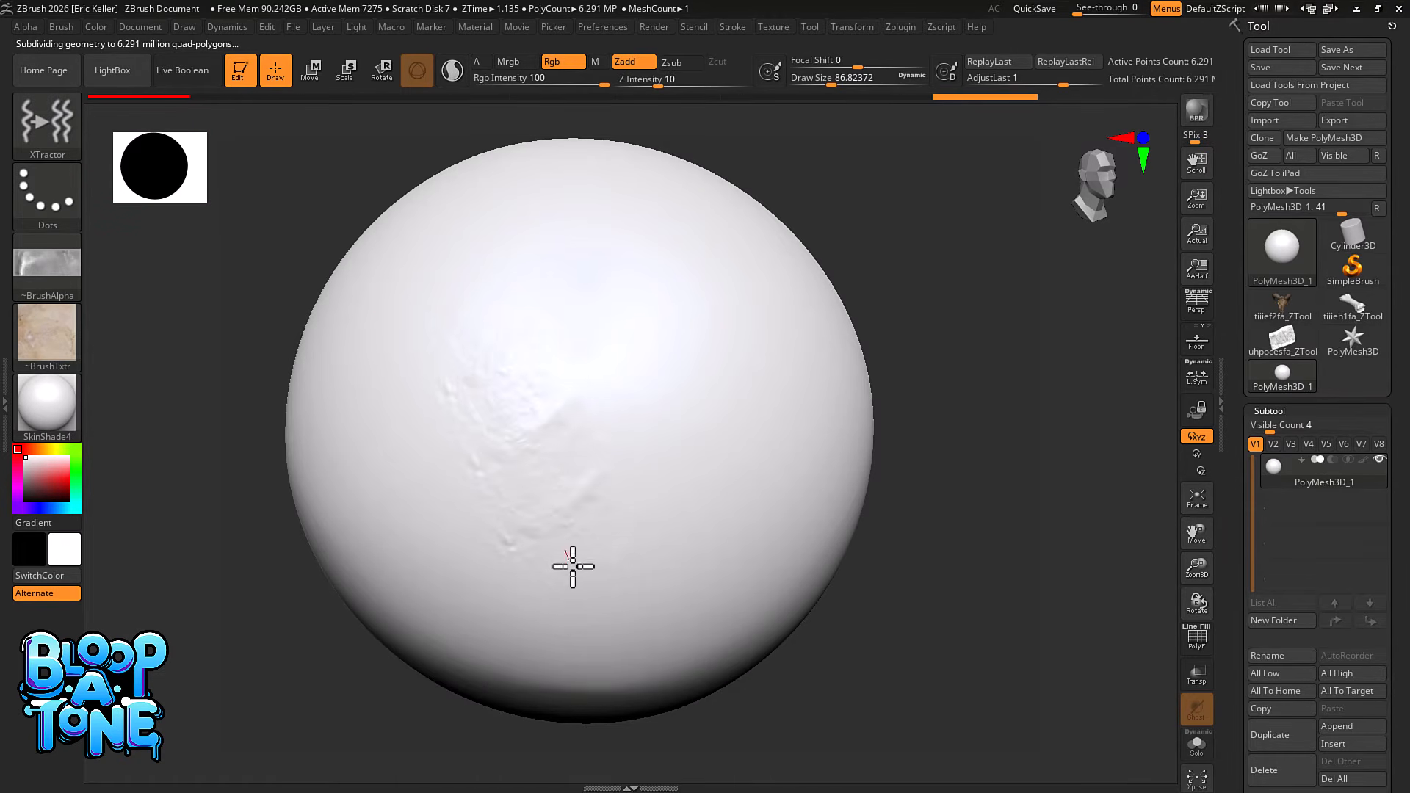
{"action": "key", "text": "ctrl+z"}
{"action": "left_click", "coordinate": [1365, 460]}
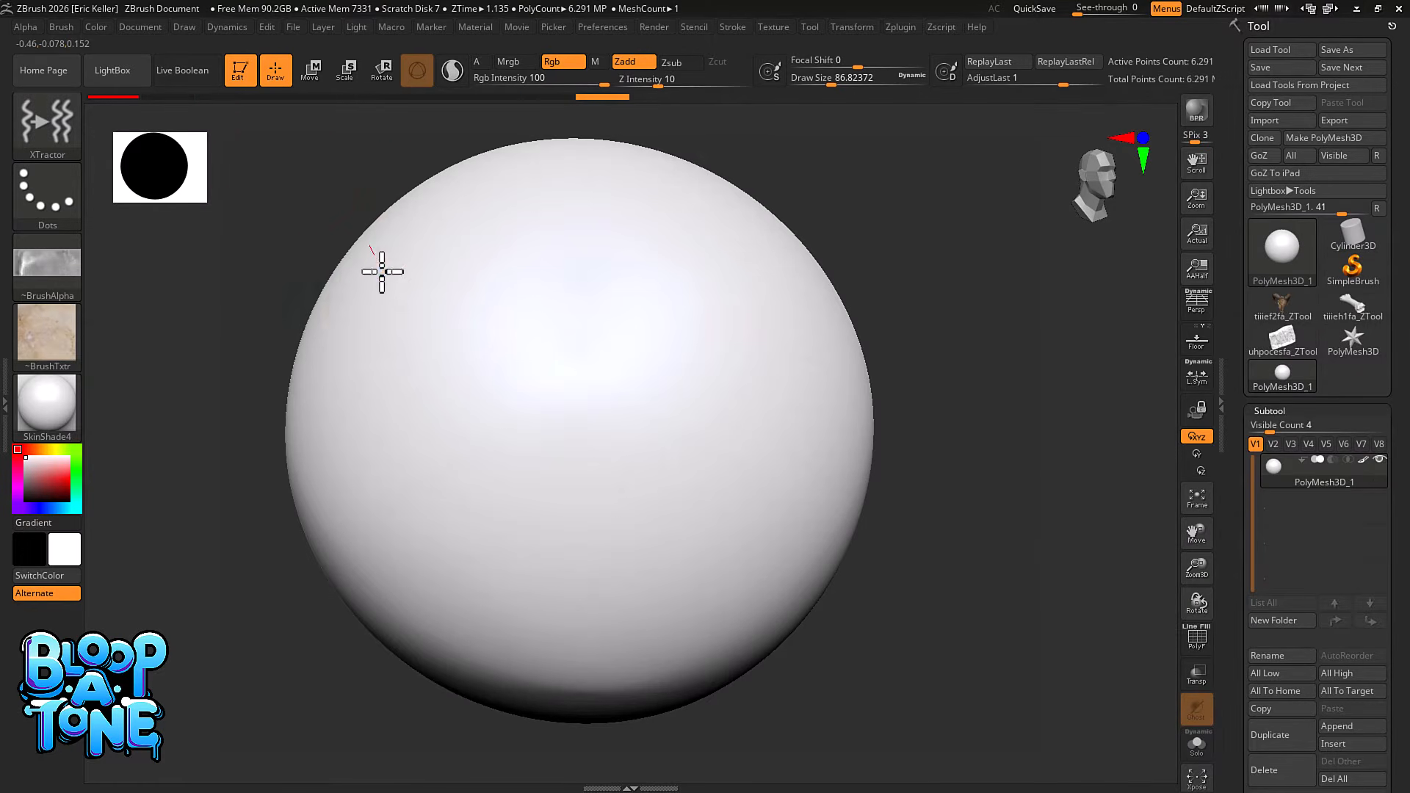
Paint three overlapping diagonal strokes of the extracted bone texture across the sphere with the XTractor brush.
{"action": "left_click_drag", "start_coordinate": [382, 272], "coordinate": [547, 592]}
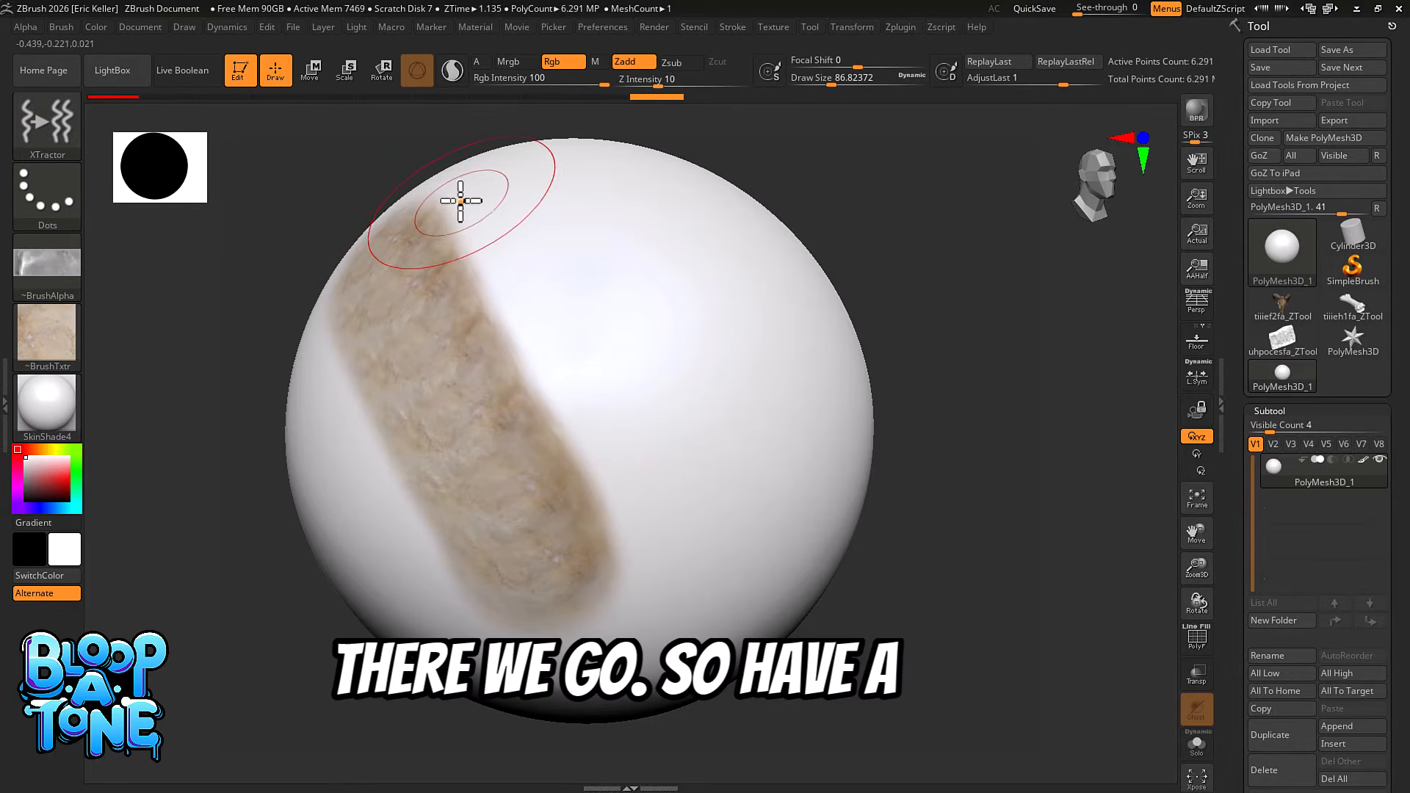
{"action": "left_click_drag", "start_coordinate": [460, 200], "coordinate": [611, 547]}
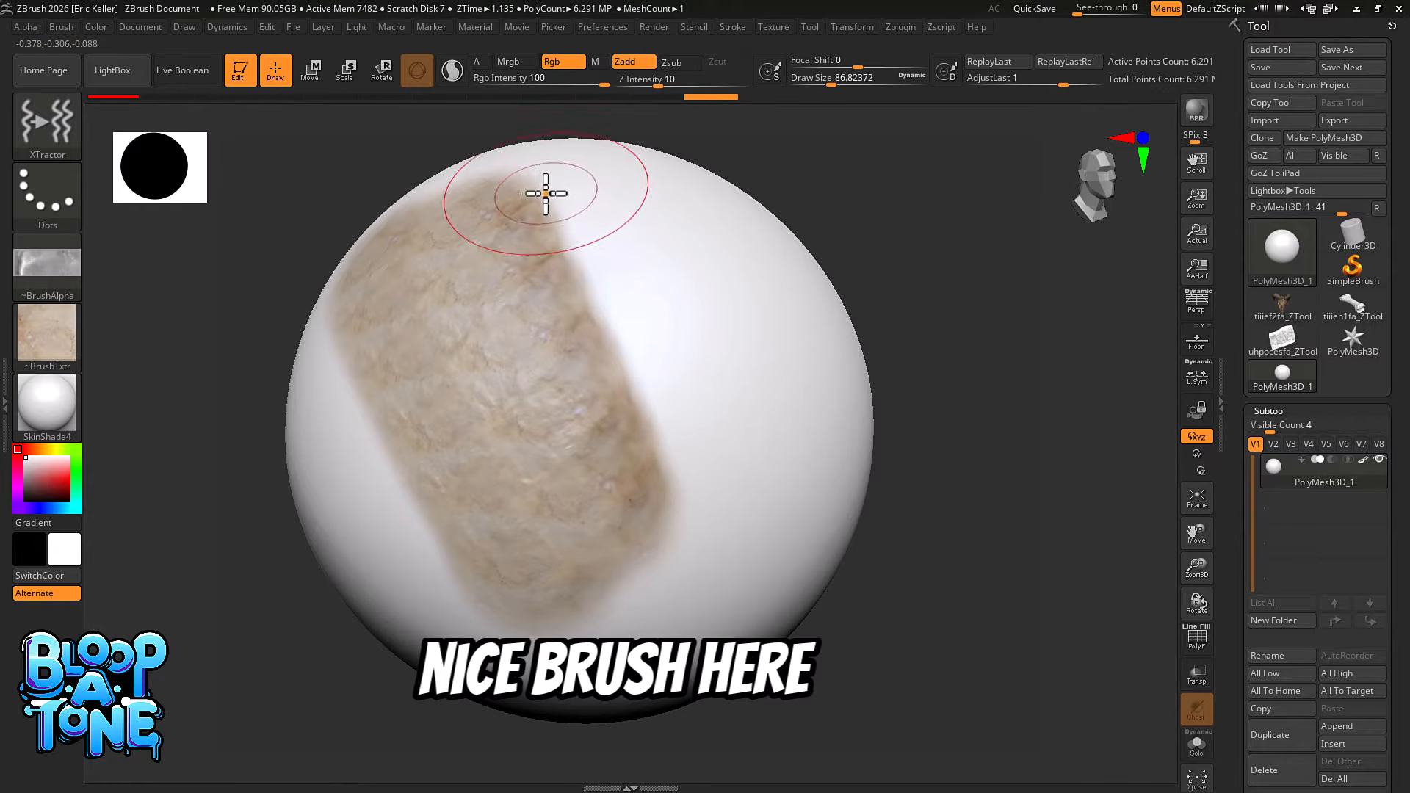
{"action": "left_click_drag", "start_coordinate": [545, 193], "coordinate": [689, 447]}
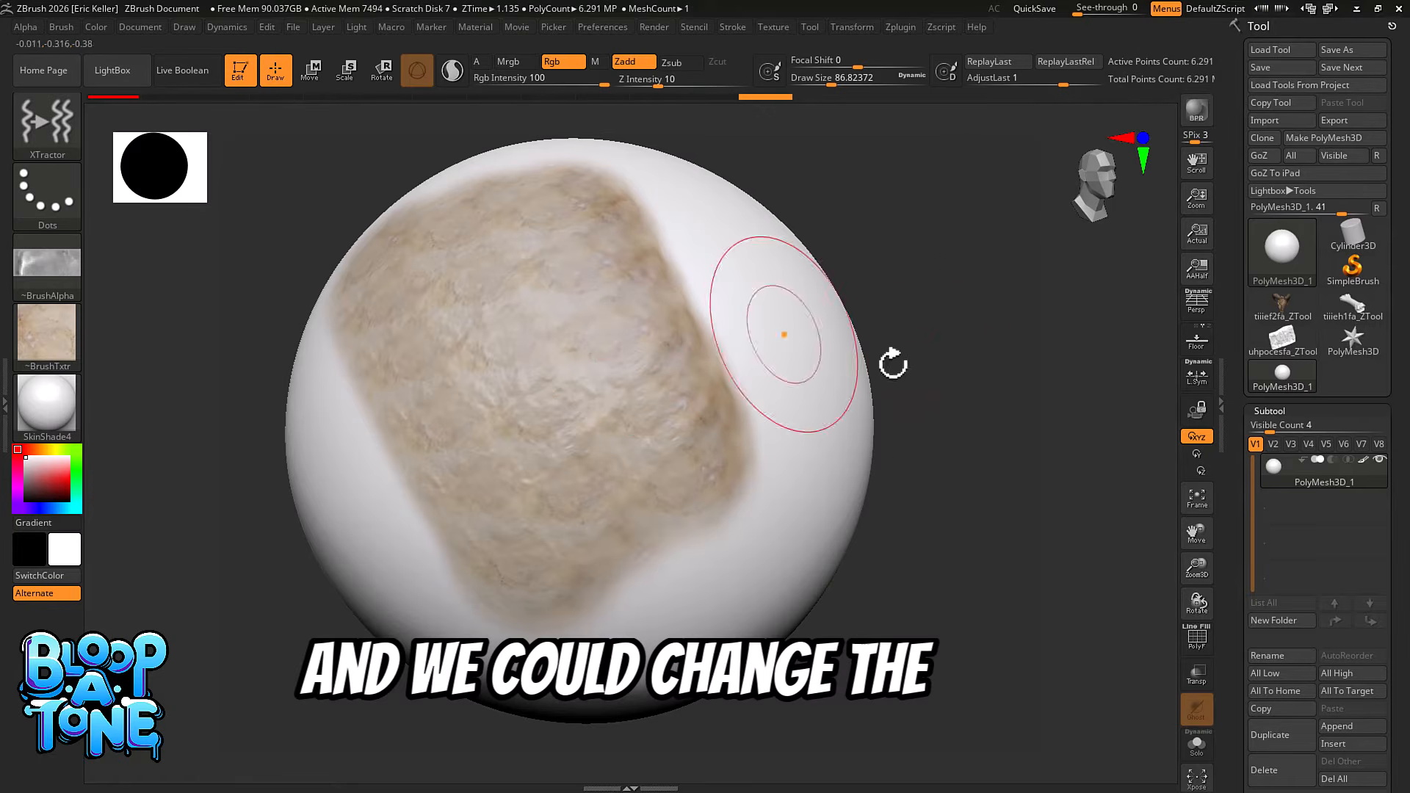
Change the brush stroke to DragRect and stamp one large bone texture patch onto the sphere's blank side.
{"action": "mouse_move", "coordinate": [893, 364]}
{"action": "left_mouse_down"}
{"action": "mouse_move", "coordinate": [925, 365]}
{"action": "mouse_move", "coordinate": [901, 387]}
{"action": "mouse_move", "coordinate": [89, 197]}
{"action": "left_mouse_up"}
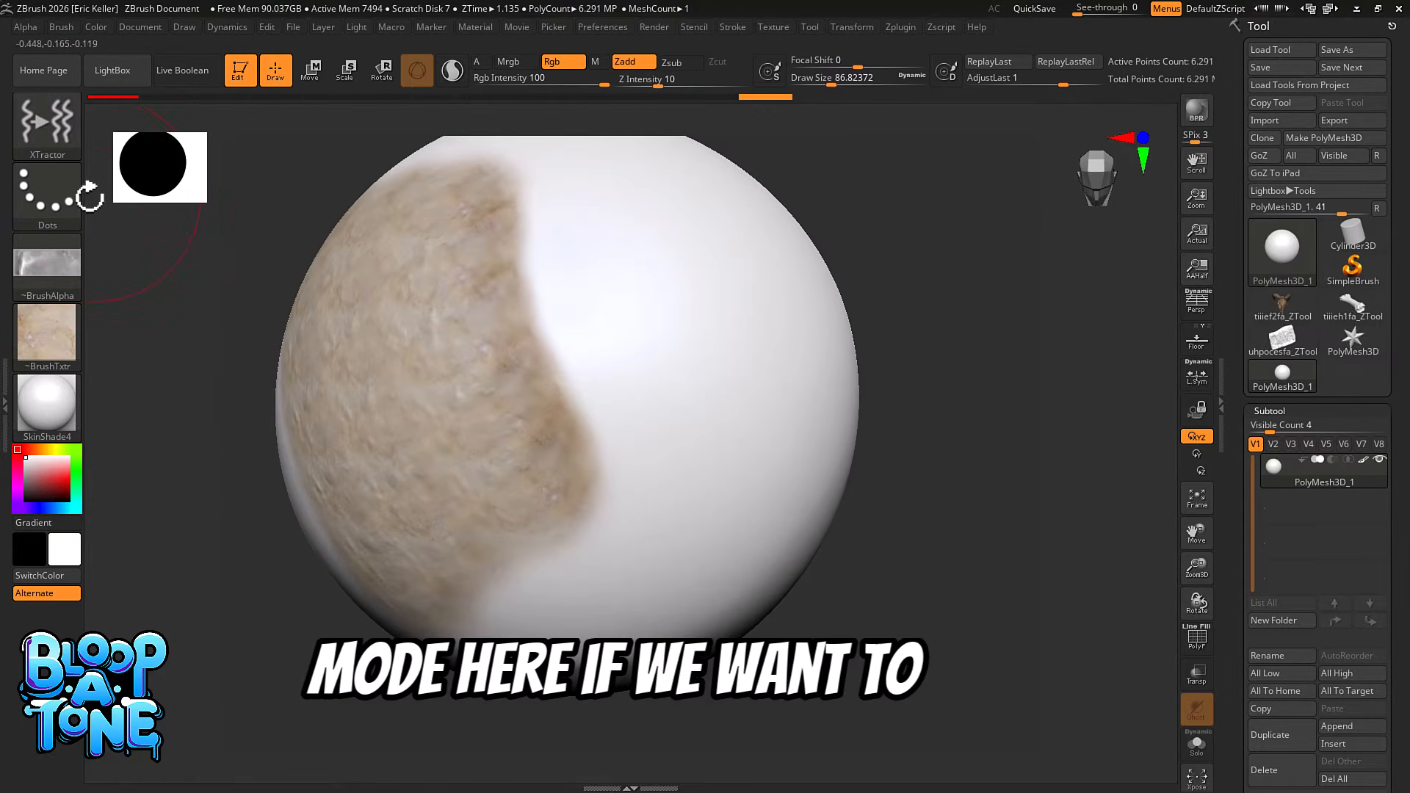
{"action": "left_click", "coordinate": [50, 206]}
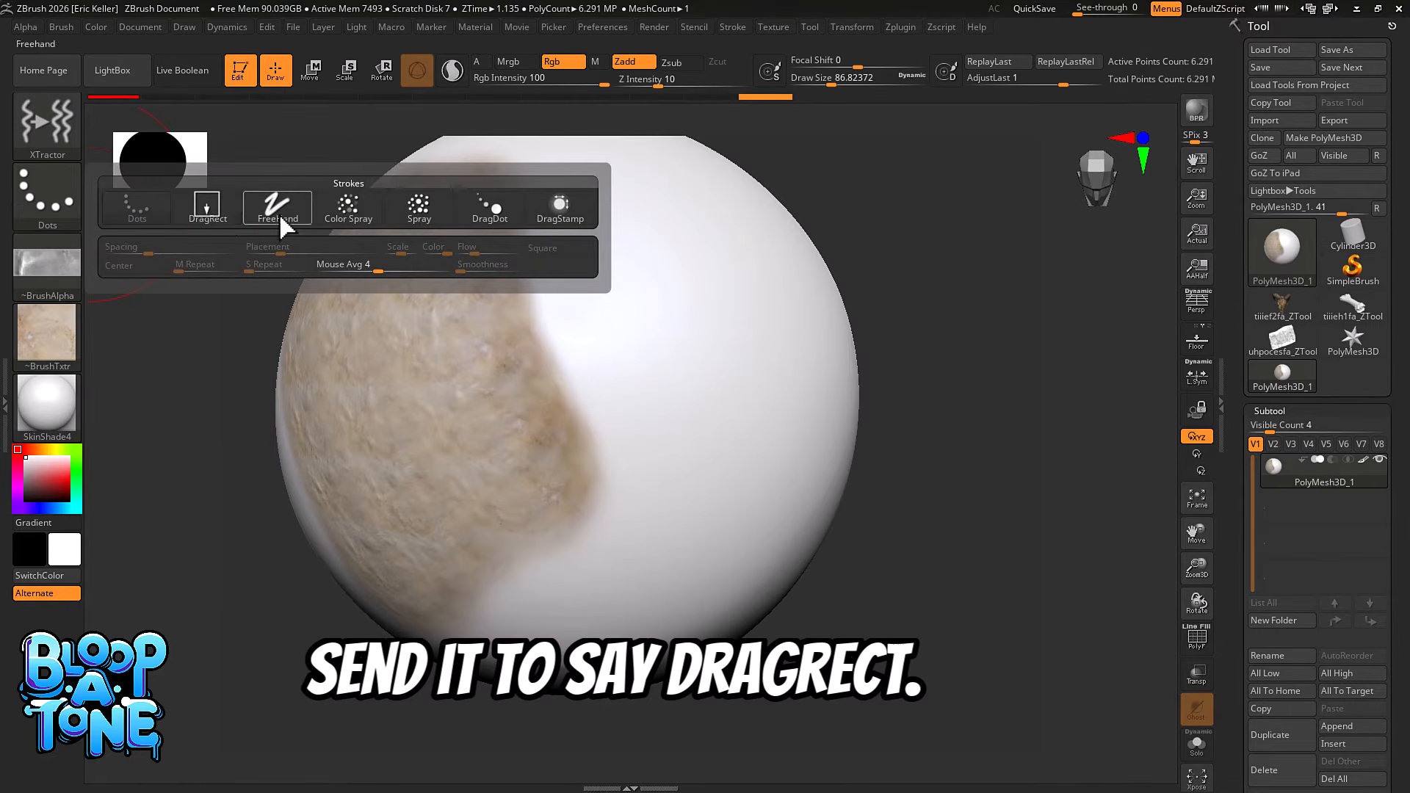
{"action": "left_click", "coordinate": [221, 217]}
{"action": "mouse_move", "coordinate": [668, 381]}
{"action": "left_mouse_down"}
{"action": "mouse_move", "coordinate": [720, 488]}
{"action": "mouse_move", "coordinate": [796, 572]}
{"action": "mouse_move", "coordinate": [874, 569]}
{"action": "left_mouse_up"}
{"action": "mouse_move", "coordinate": [951, 544]}
{"action": "left_mouse_down"}
{"action": "mouse_move", "coordinate": [849, 535]}
{"action": "mouse_move", "coordinate": [749, 462]}
{"action": "mouse_move", "coordinate": [740, 513]}
{"action": "mouse_move", "coordinate": [827, 607]}
{"action": "mouse_move", "coordinate": [860, 611]}
{"action": "mouse_move", "coordinate": [915, 535]}
{"action": "mouse_move", "coordinate": [882, 514]}
{"action": "left_mouse_up"}
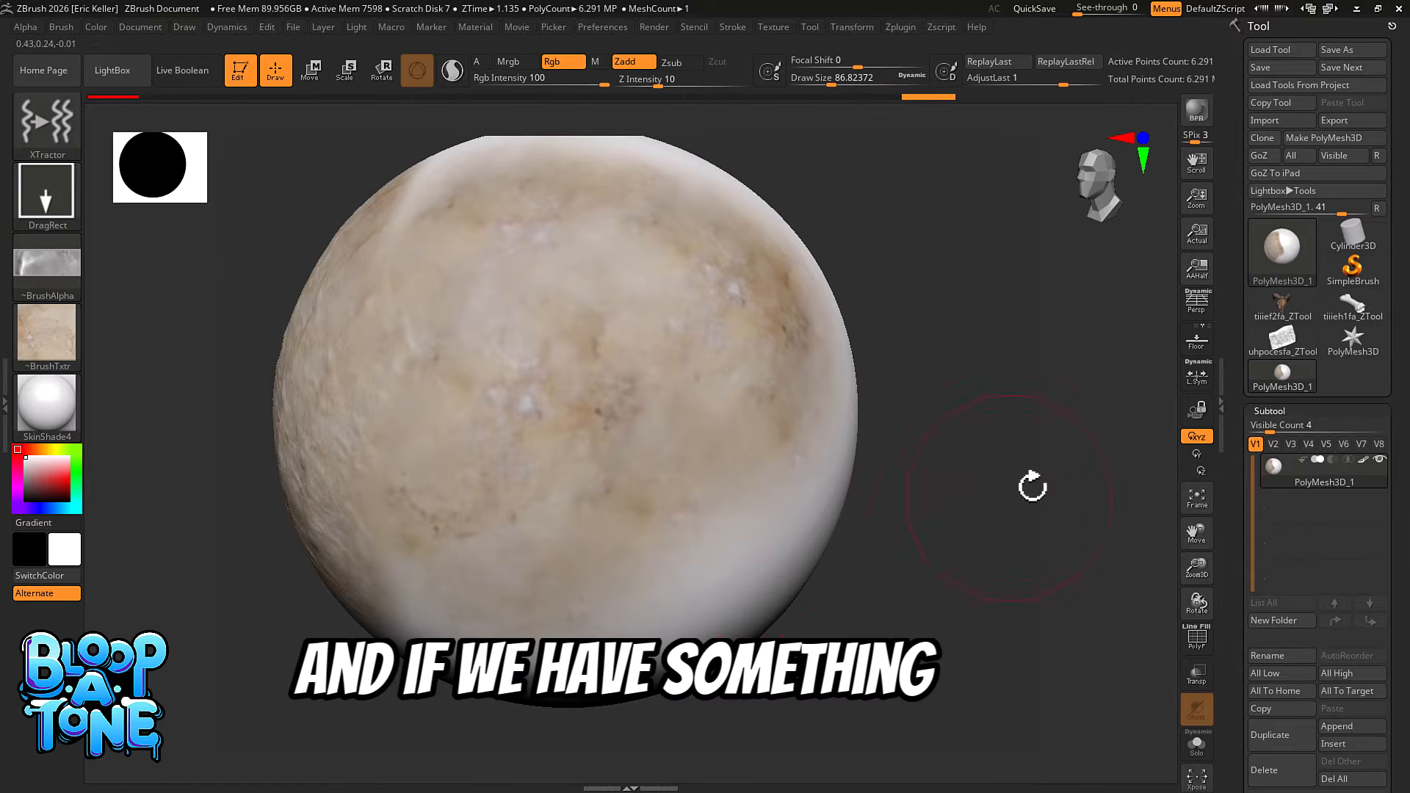
Save the current brush as a brush preset named myBoneBrush_01.
{"action": "left_click_drag", "start_coordinate": [1033, 482], "coordinate": [534, 250]}
{"action": "left_click", "coordinate": [61, 27]}
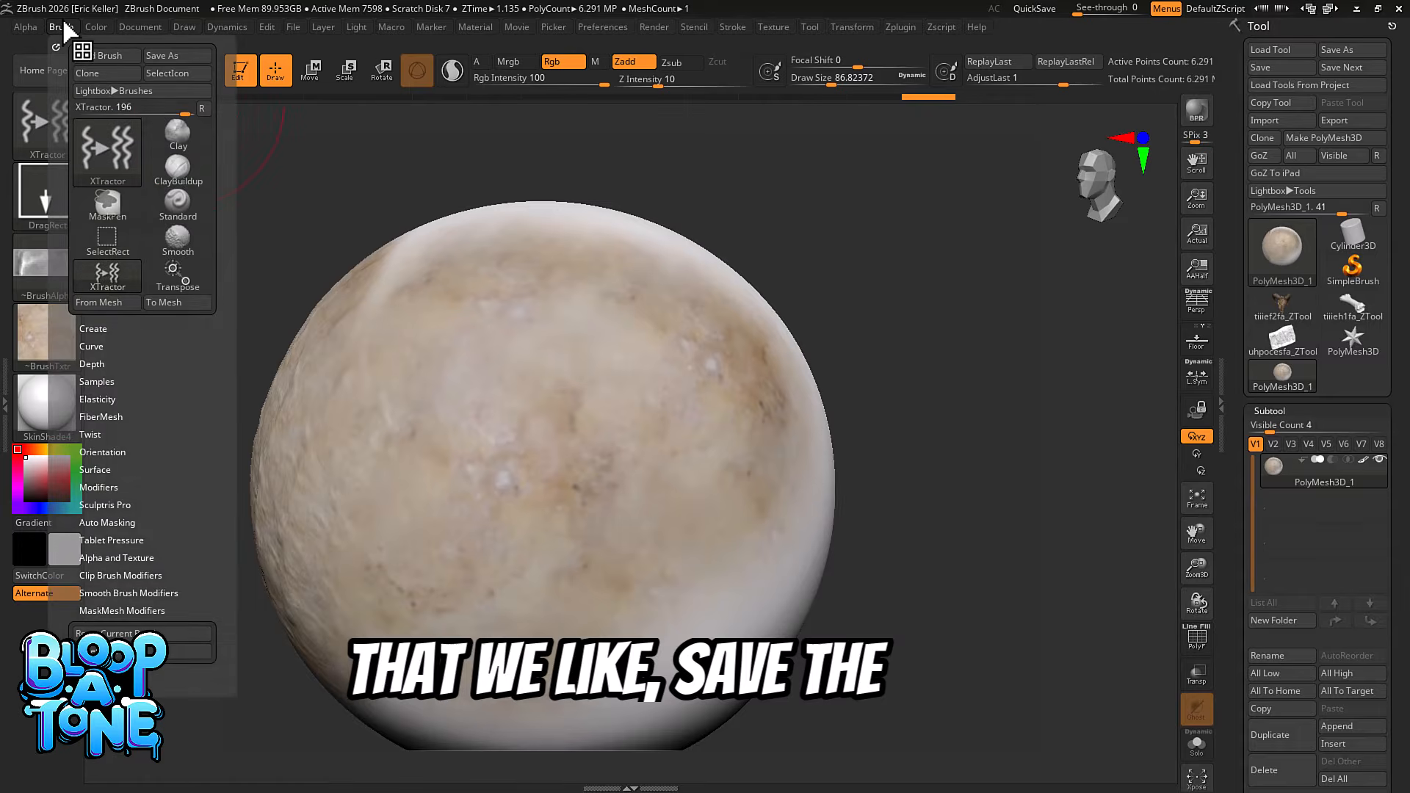
{"action": "left_click", "coordinate": [163, 57]}
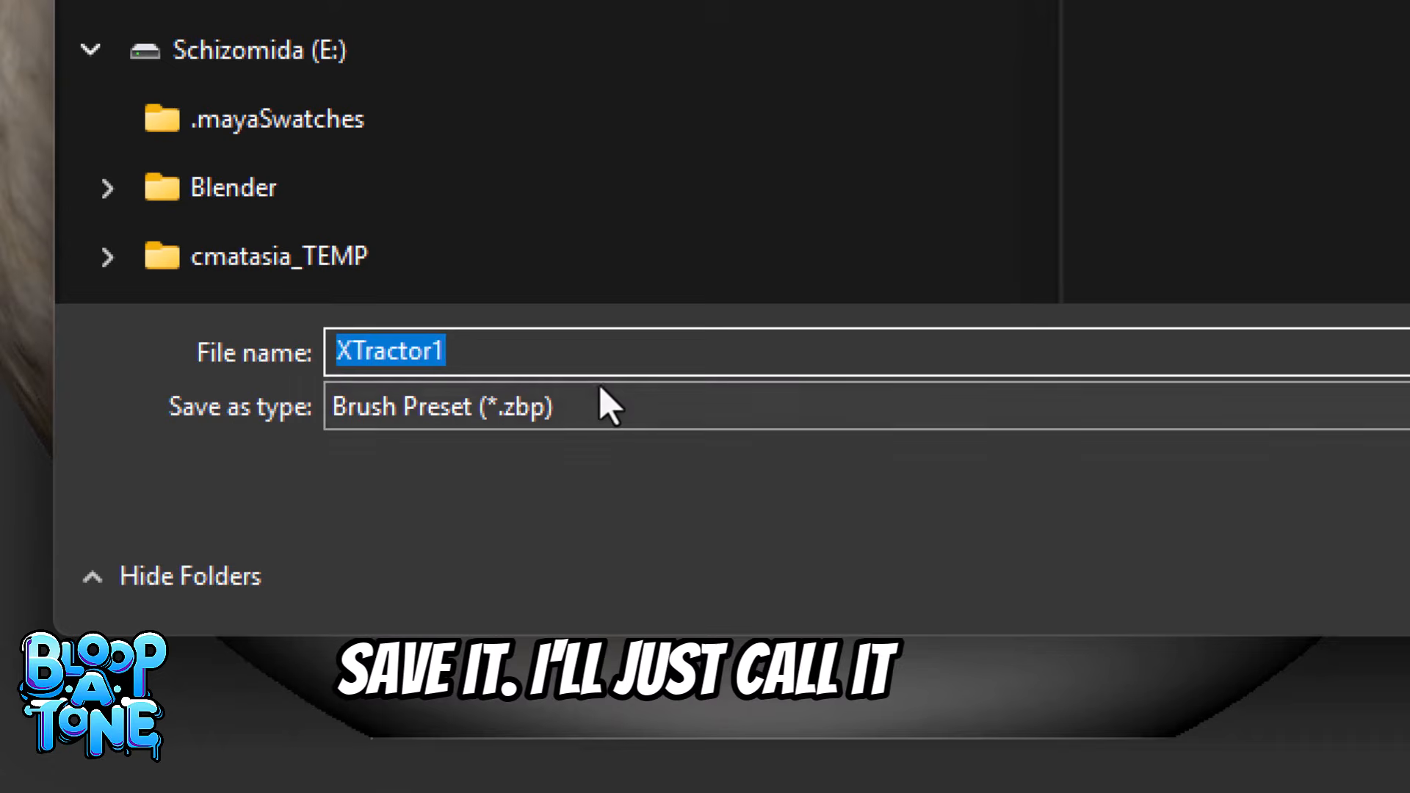
{"action": "left_click_drag", "start_coordinate": [446, 352], "coordinate": [93, 361]}
{"action": "type", "text": "myBoneBrush_01"}
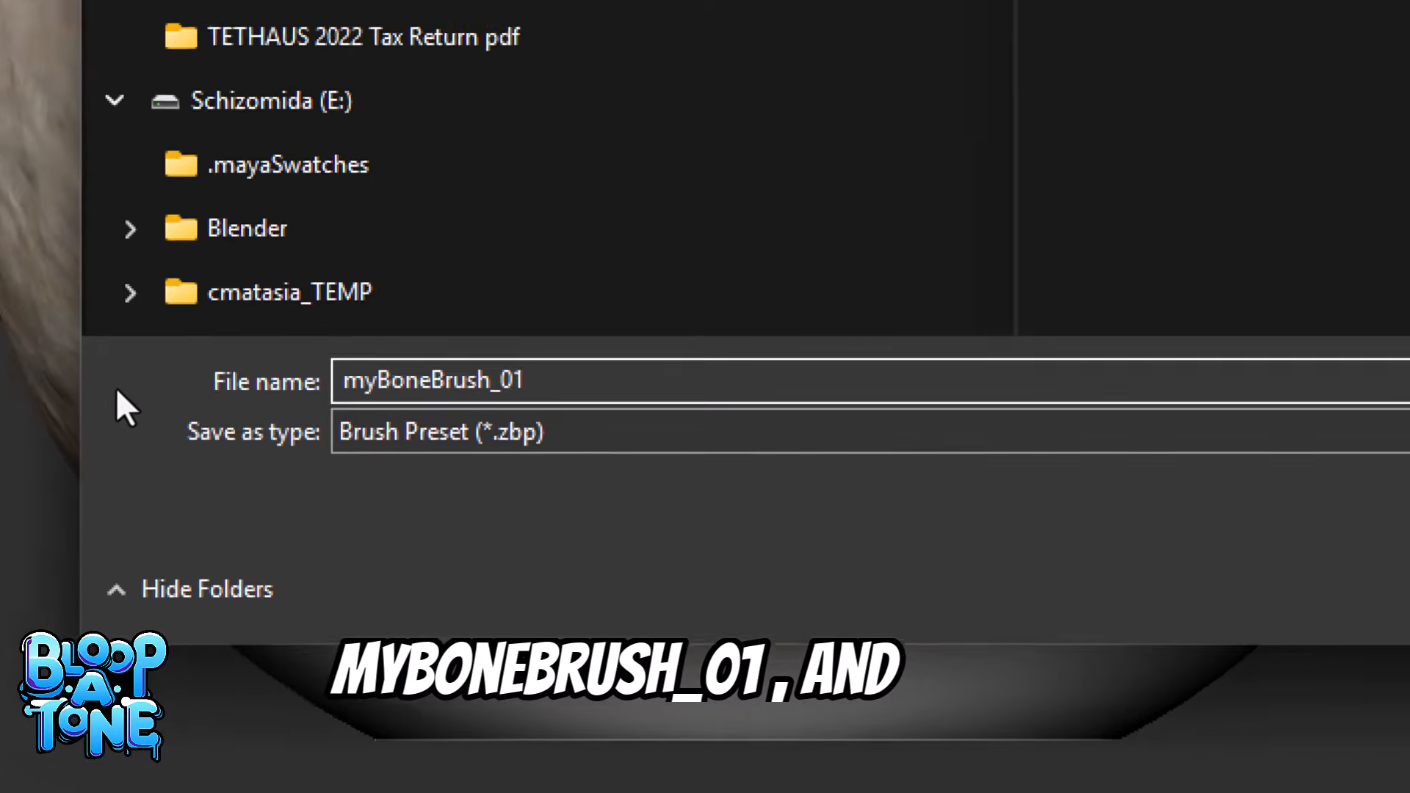
{"action": "key", "text": "Return"}
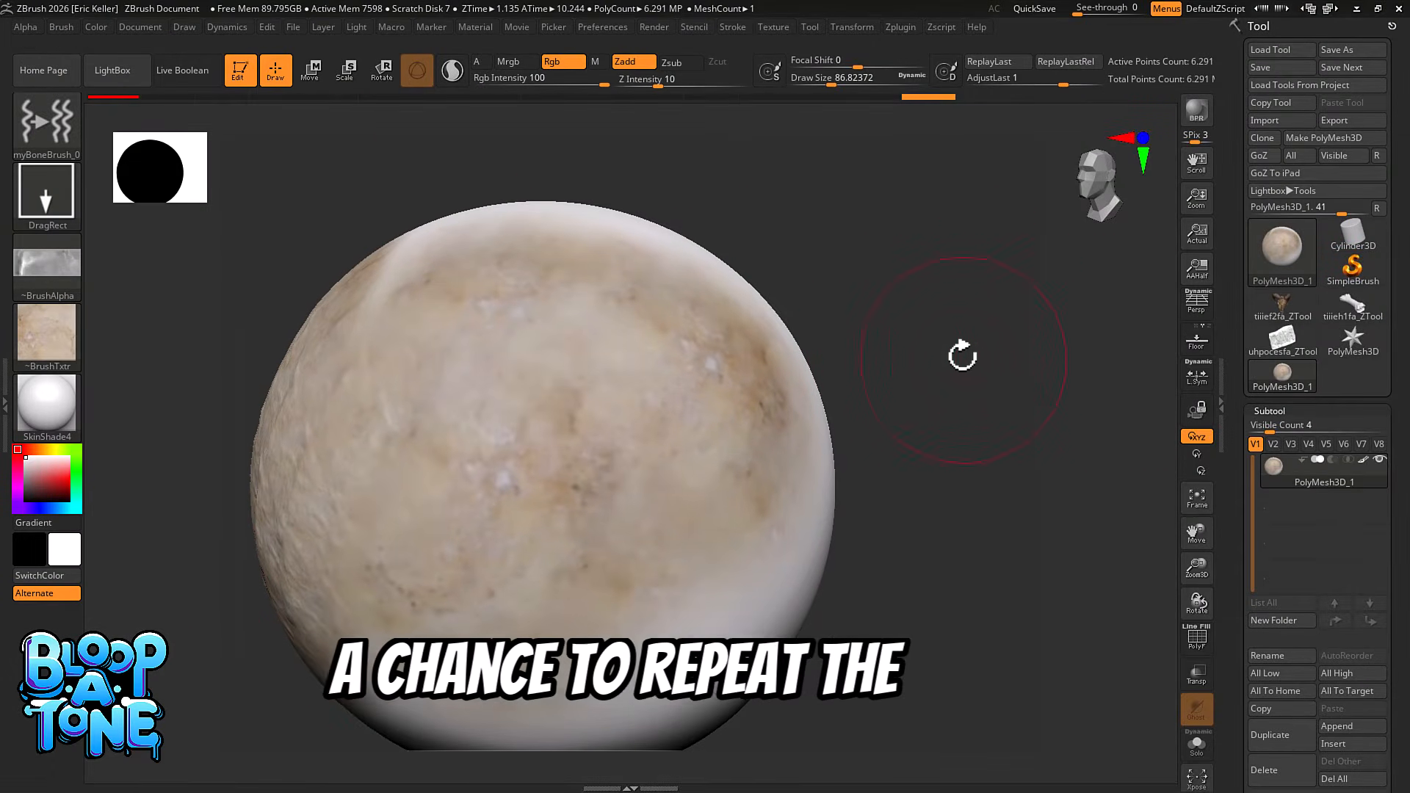
Switch the active tool to the tiiieh1fa_ZTool leg bone and bring the whole bone into view.
{"action": "left_click_drag", "start_coordinate": [960, 355], "coordinate": [999, 327]}
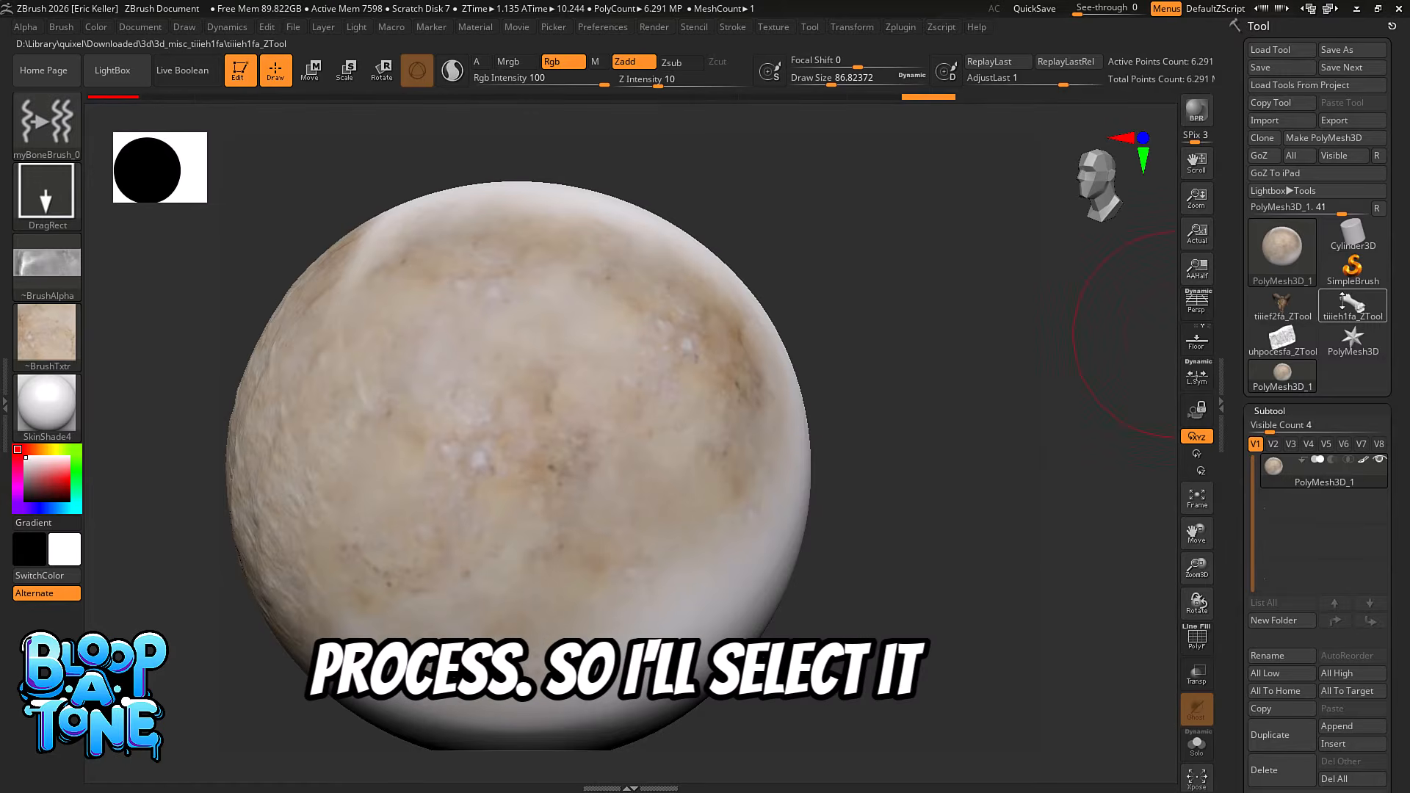
{"action": "left_click", "coordinate": [1343, 302]}
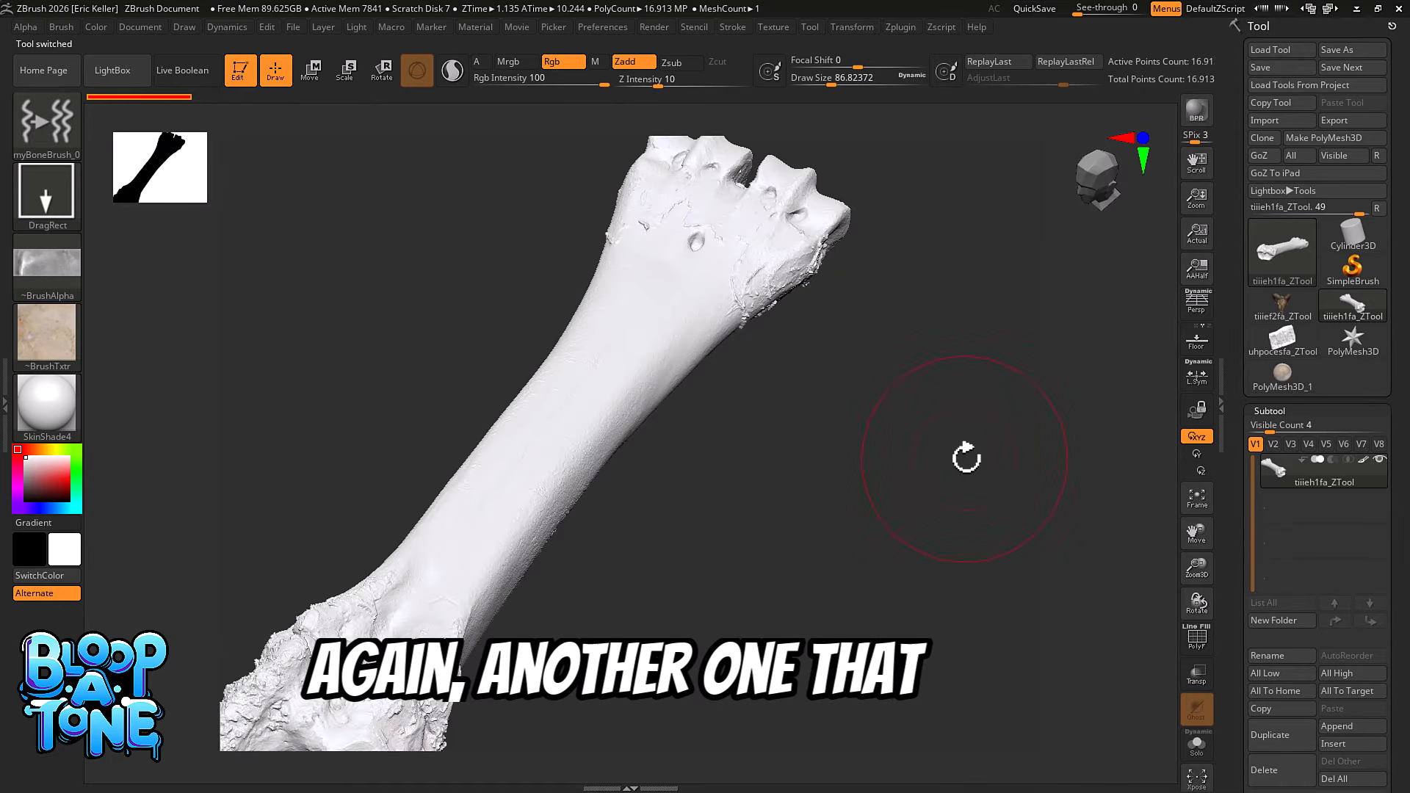
{"action": "mouse_move", "coordinate": [875, 465]}
{"action": "left_mouse_down"}
{"action": "mouse_move", "coordinate": [840, 451]}
{"action": "mouse_move", "coordinate": [890, 454]}
{"action": "mouse_move", "coordinate": [840, 460]}
{"action": "mouse_move", "coordinate": [847, 482]}
{"action": "mouse_move", "coordinate": [987, 477]}
{"action": "left_mouse_up"}
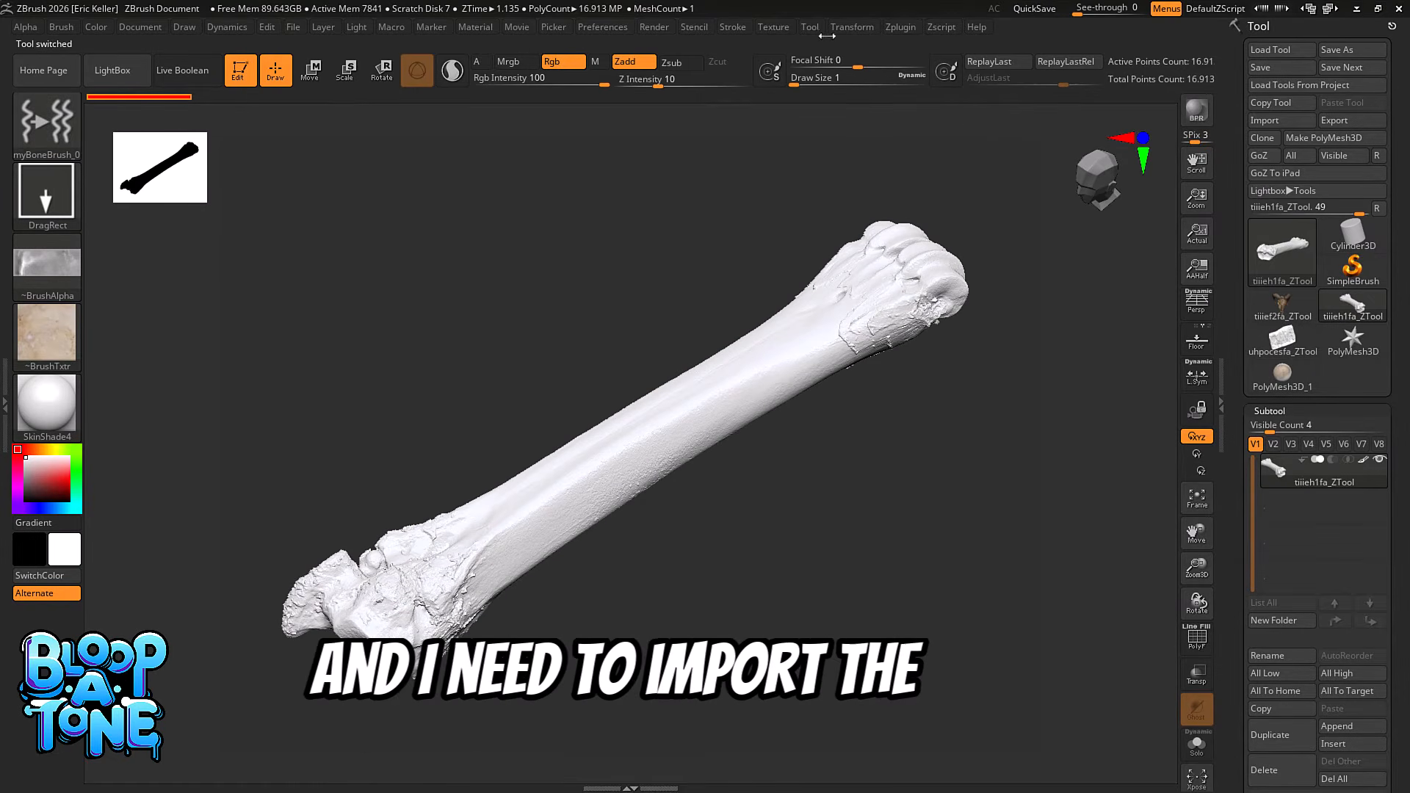
Import the tiiieh1fa_4K_Albedo image as a texture for the leg bone.
{"action": "left_click", "coordinate": [774, 27]}
{"action": "left_click", "coordinate": [799, 122]}
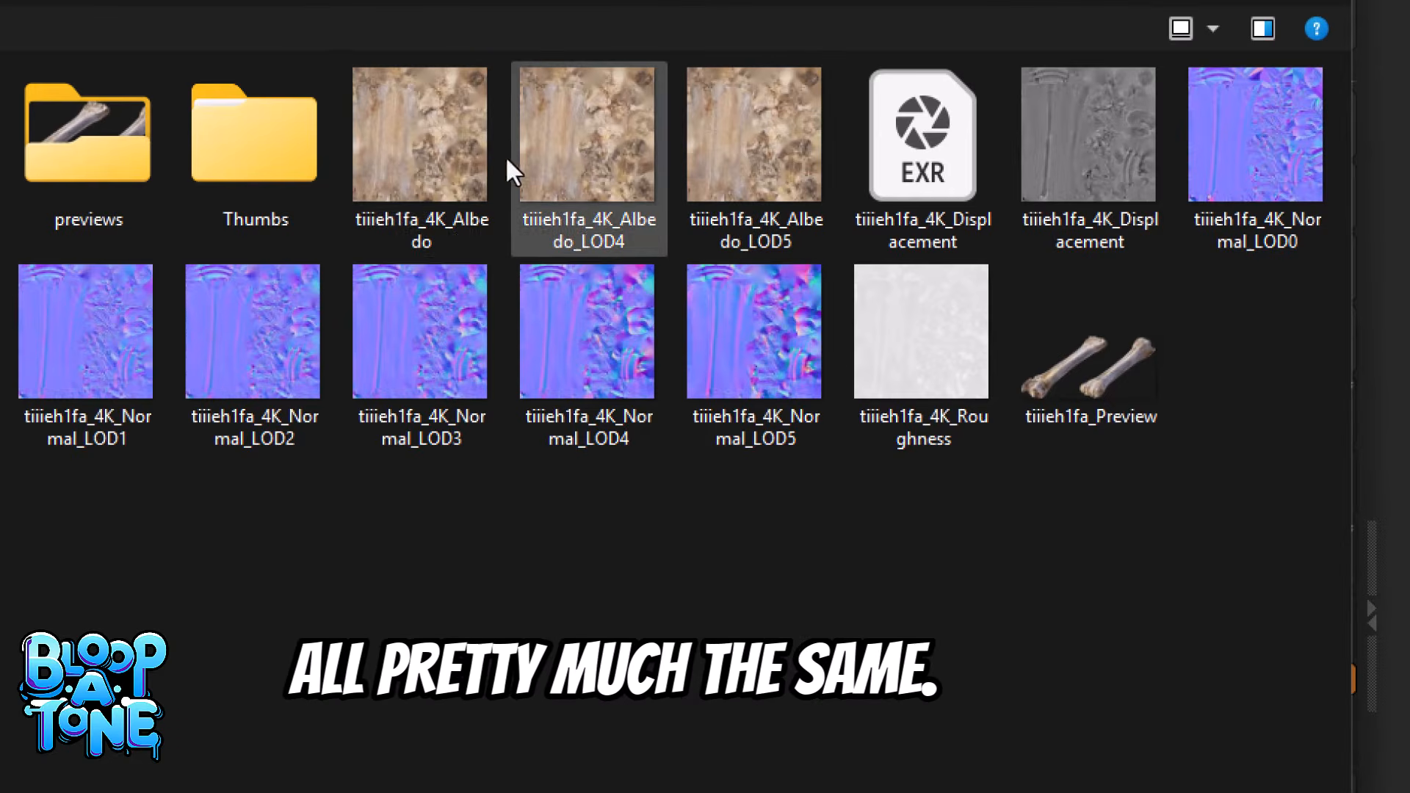
{"action": "left_click", "coordinate": [445, 173]}
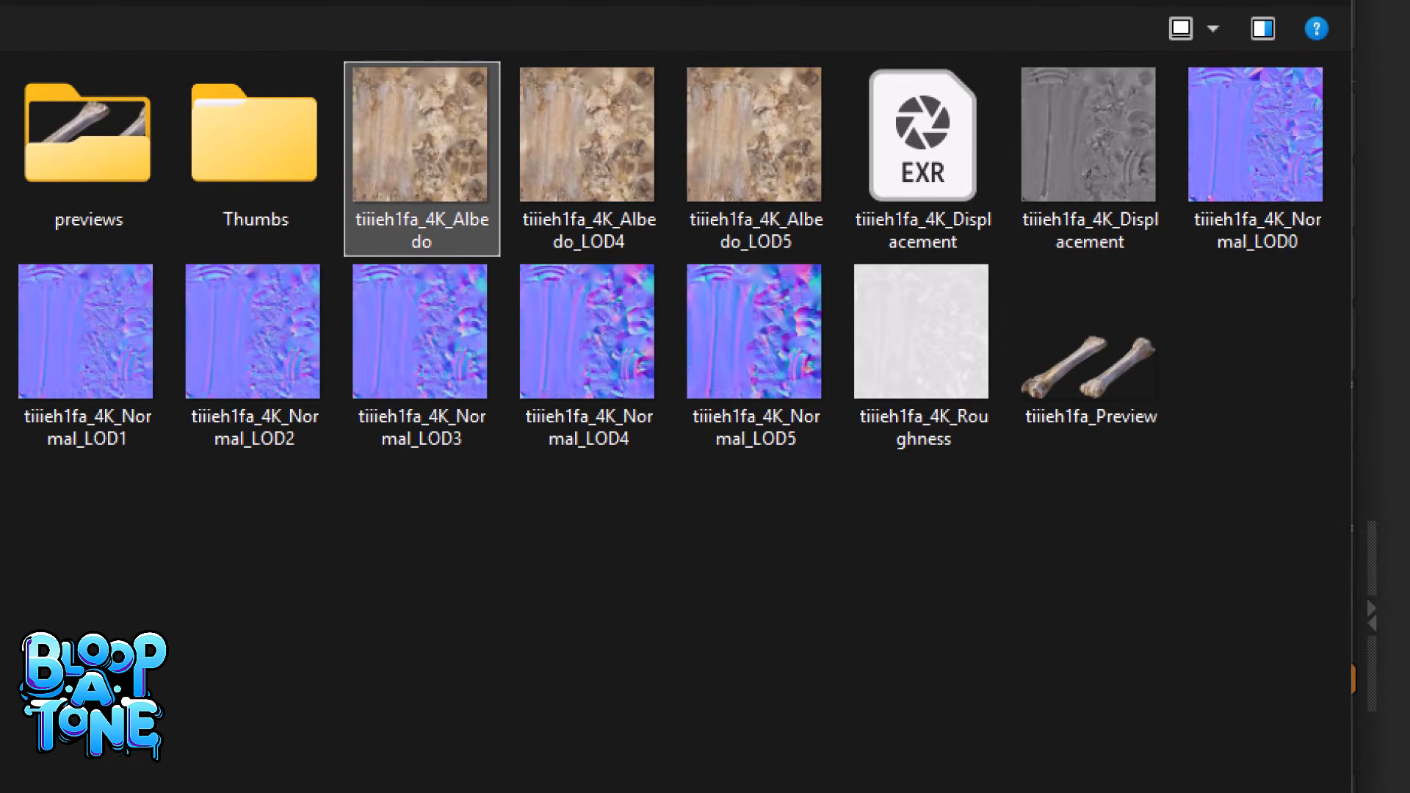
{"action": "double_click", "coordinate": [423, 158]}
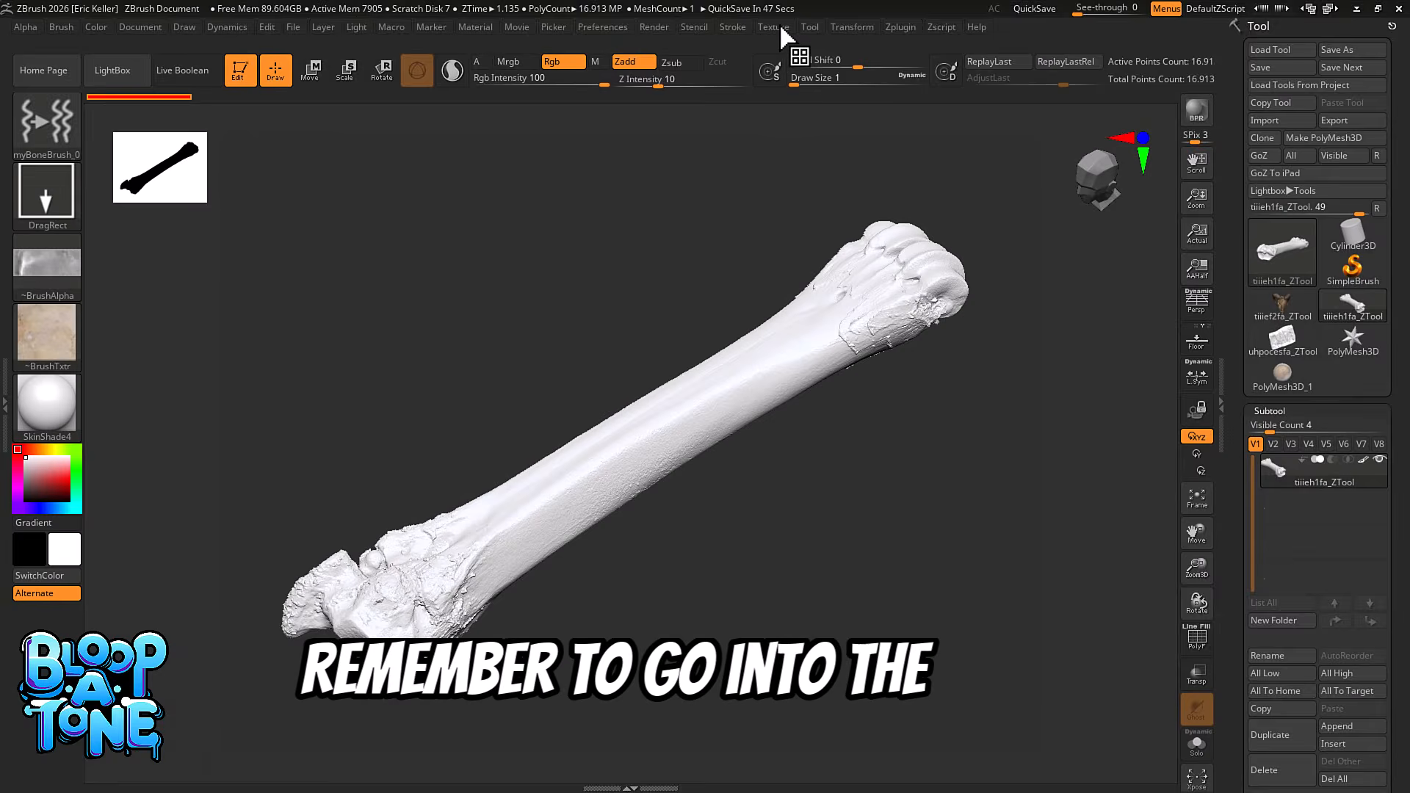
Make tiiieh1fa_4K_Albedo the current texture and flip it vertically.
{"action": "left_click", "coordinate": [742, 10]}
{"action": "left_click", "coordinate": [815, 327]}
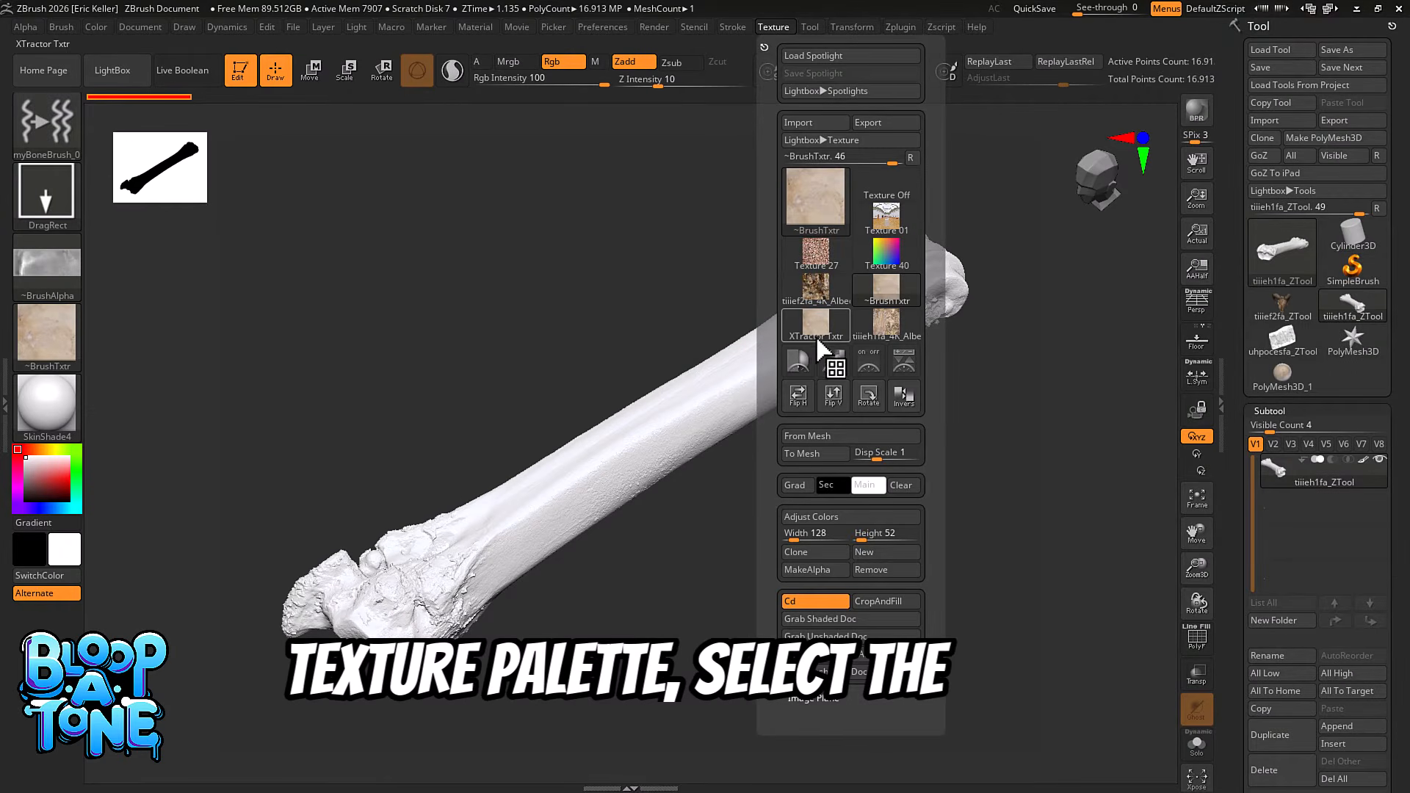
{"action": "mouse_move", "coordinate": [821, 342]}
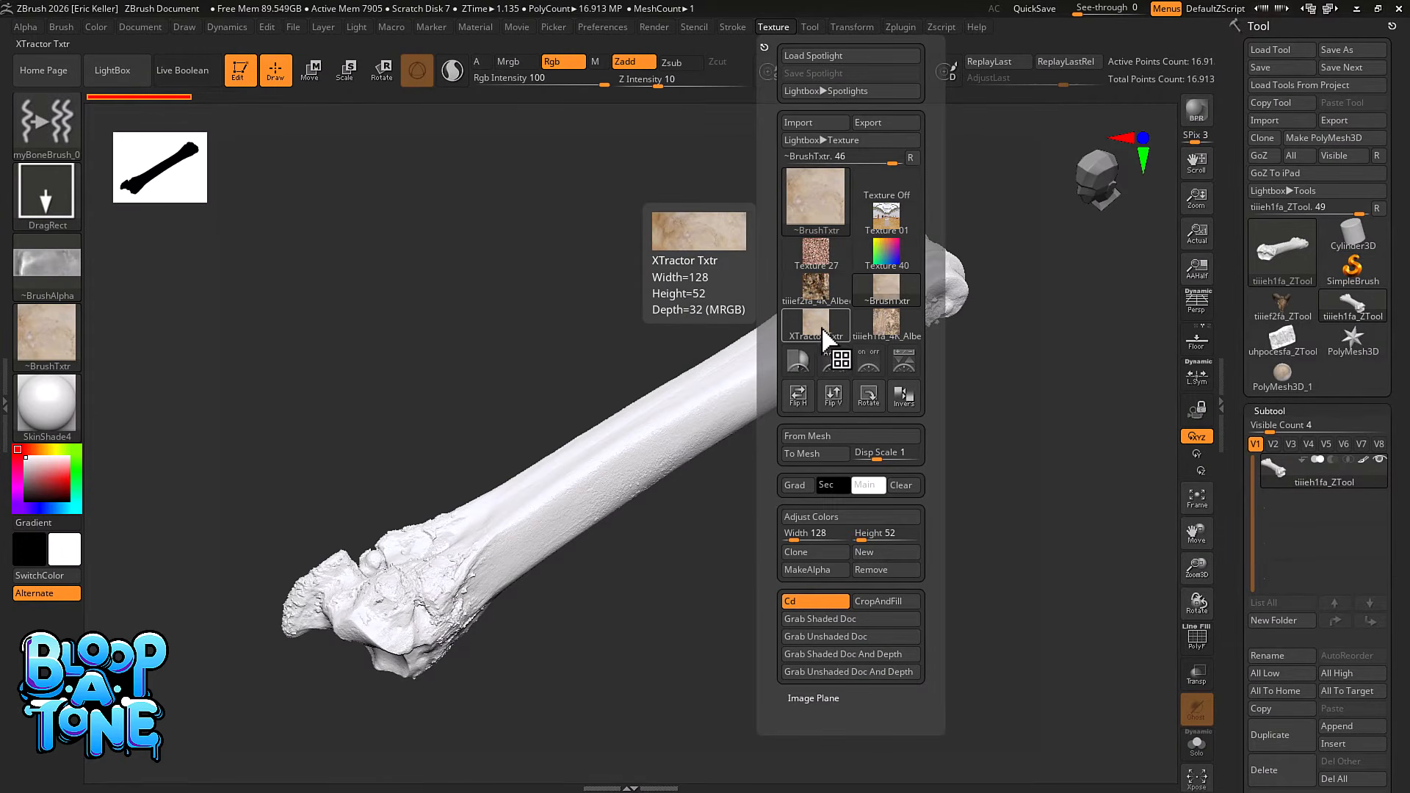
{"action": "left_click", "coordinate": [889, 290]}
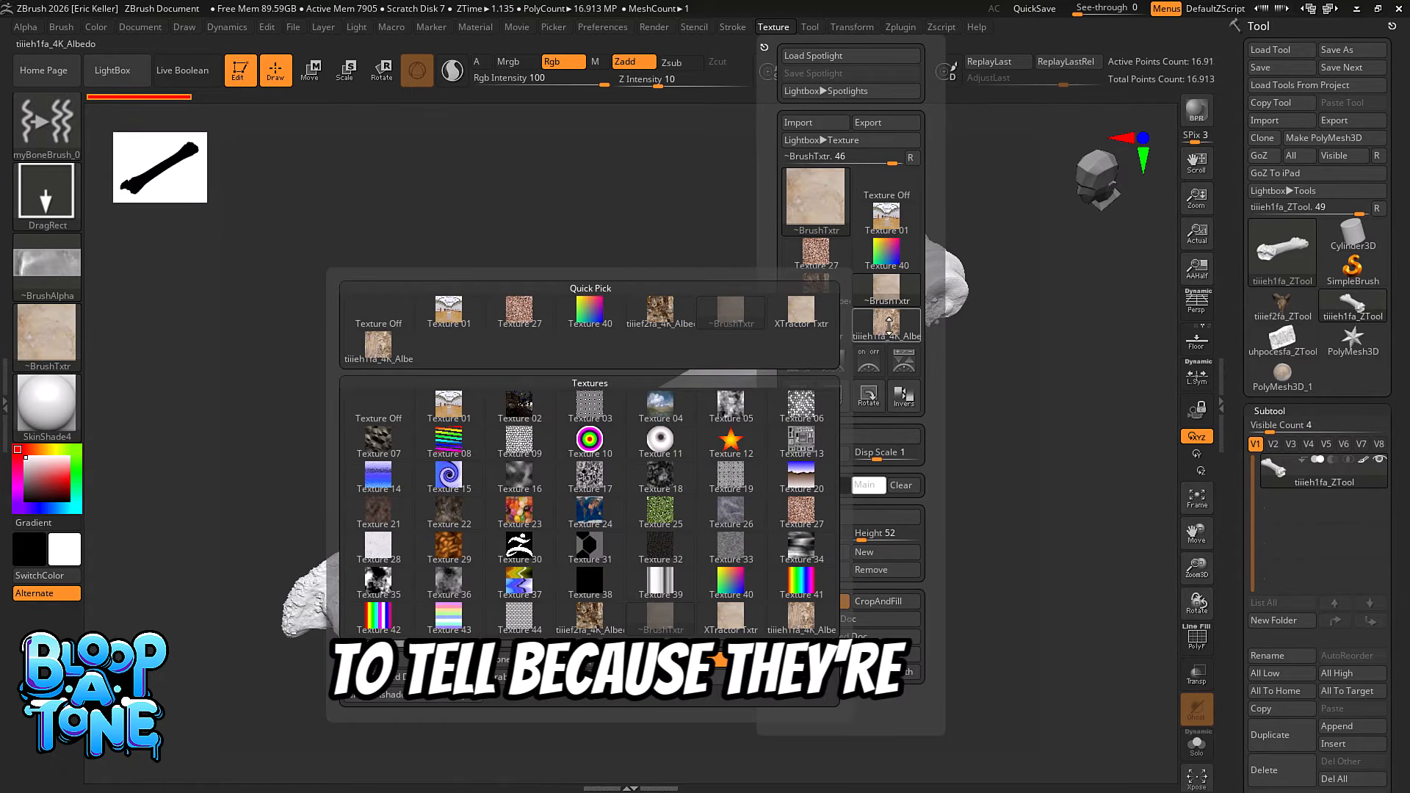
{"action": "left_click", "coordinate": [887, 320]}
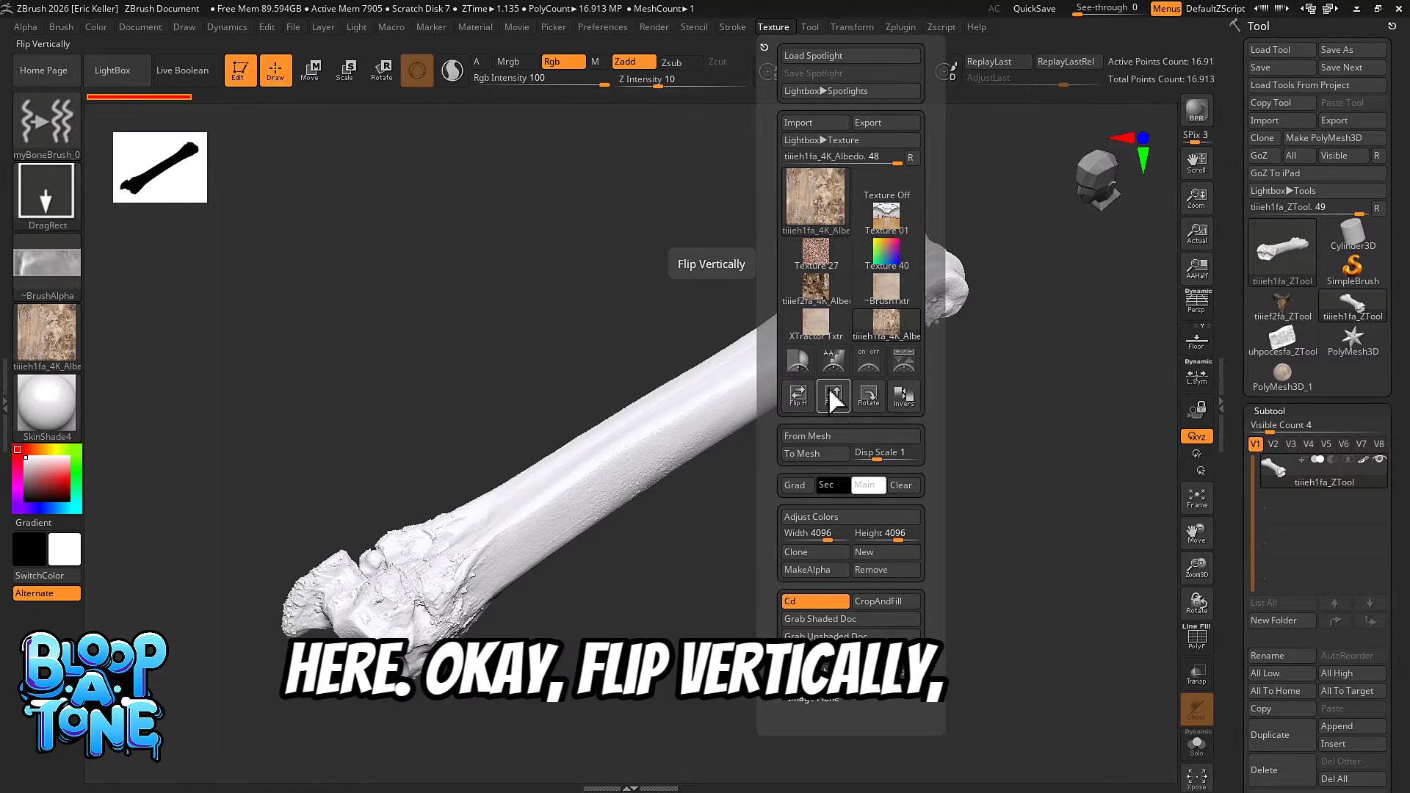
{"action": "left_click", "coordinate": [836, 391]}
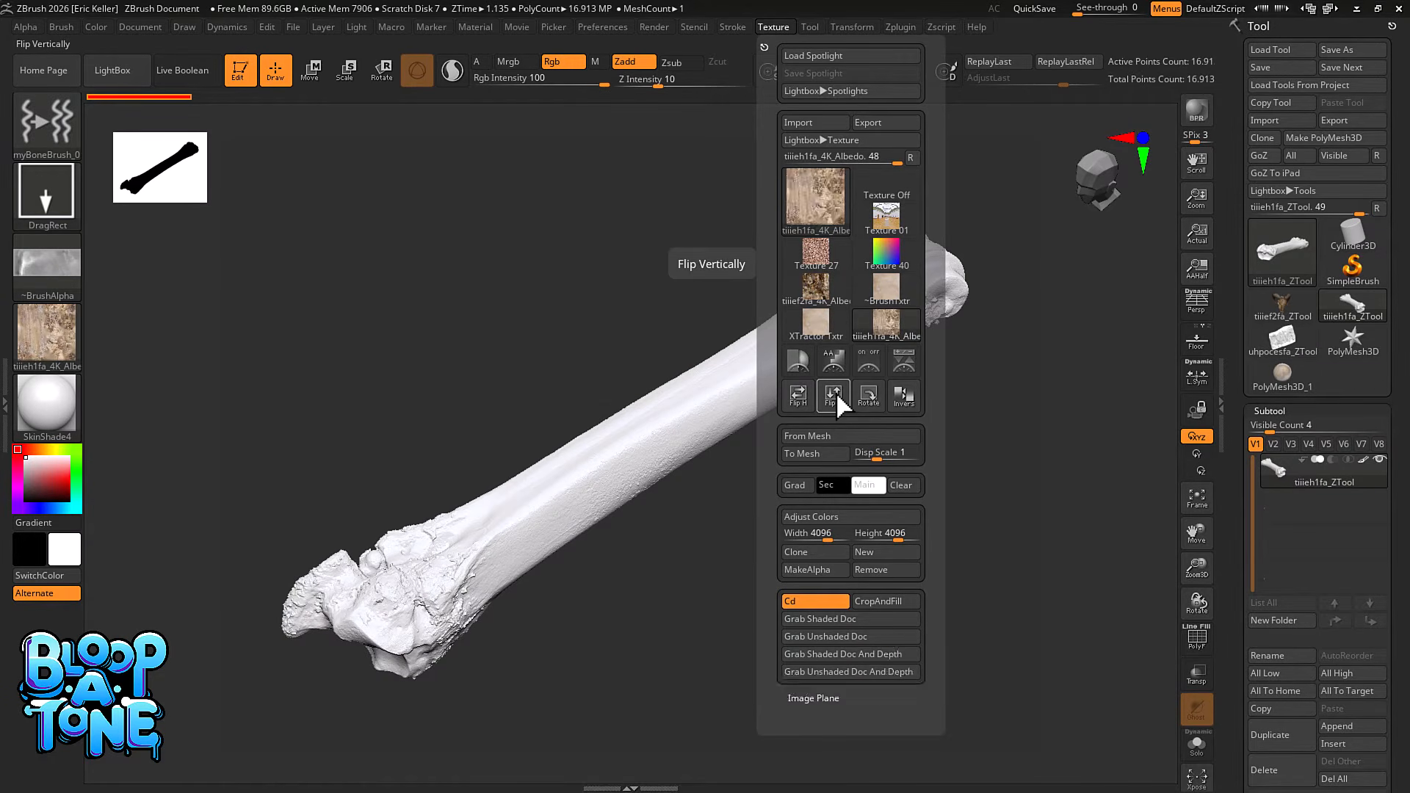
Assign the tiiieh1fa_4K_Albedo image as the leg bone's texture map and inspect the bone from another side.
{"action": "left_click_drag", "start_coordinate": [1239, 566], "coordinate": [1243, 342]}
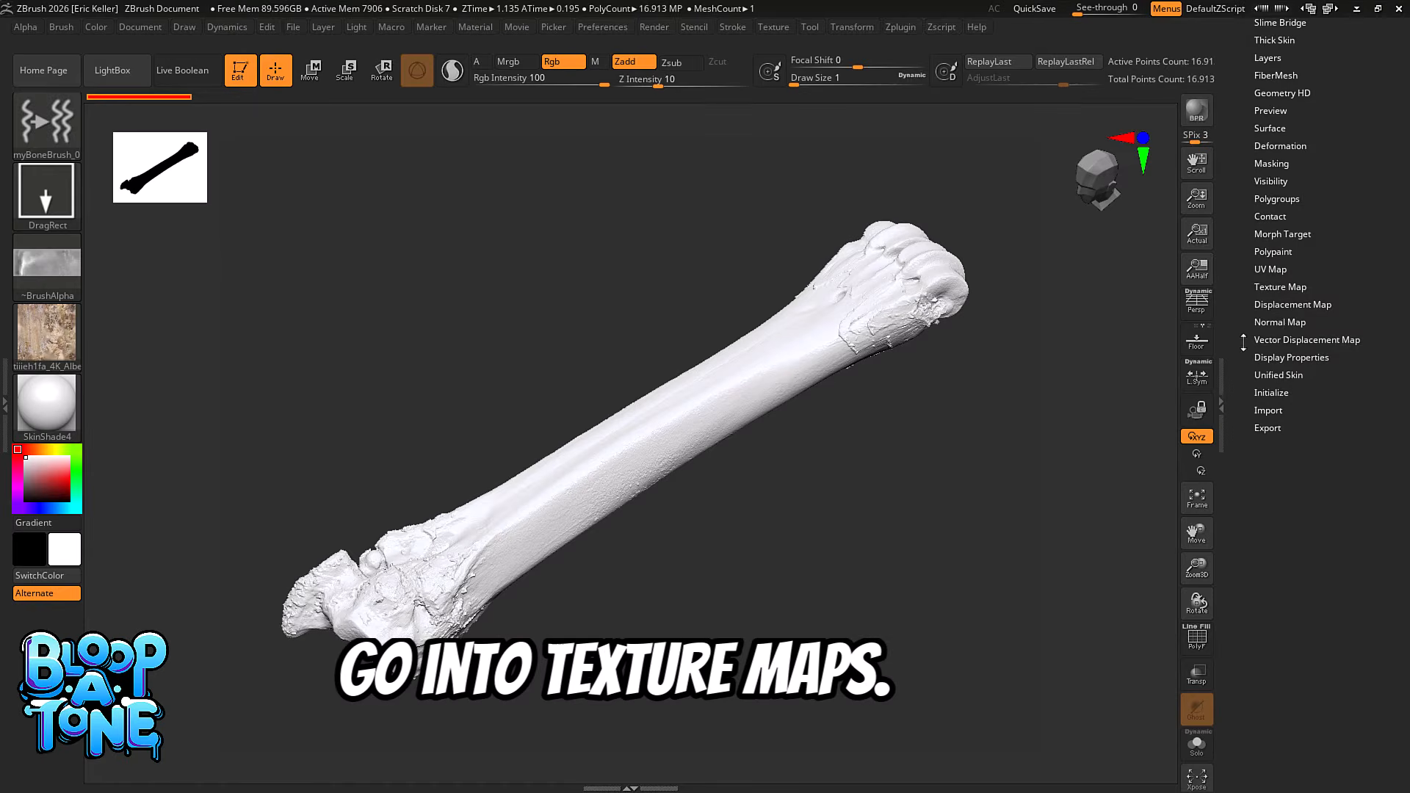
{"action": "left_click", "coordinate": [1285, 287]}
{"action": "left_click", "coordinate": [1270, 404]}
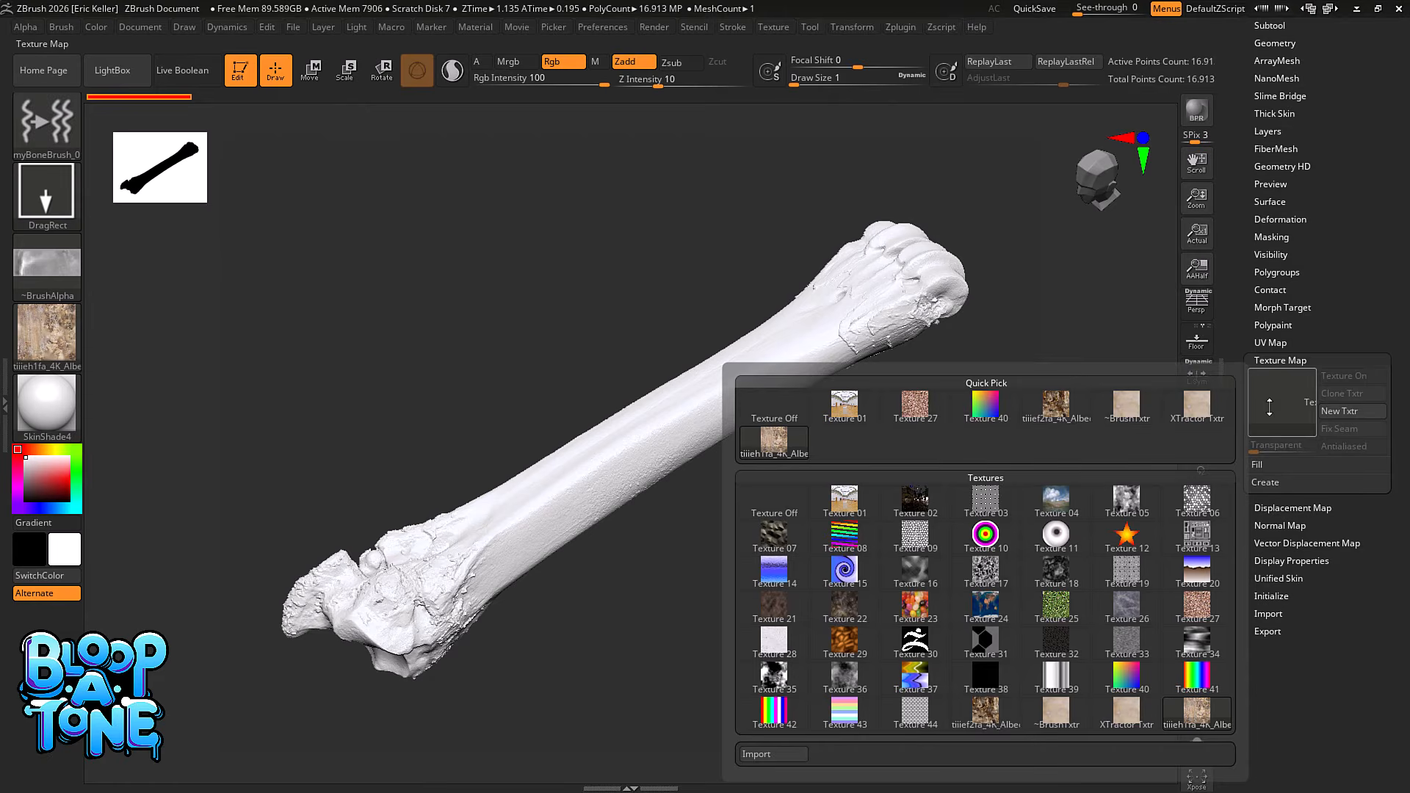
{"action": "left_click", "coordinate": [774, 444]}
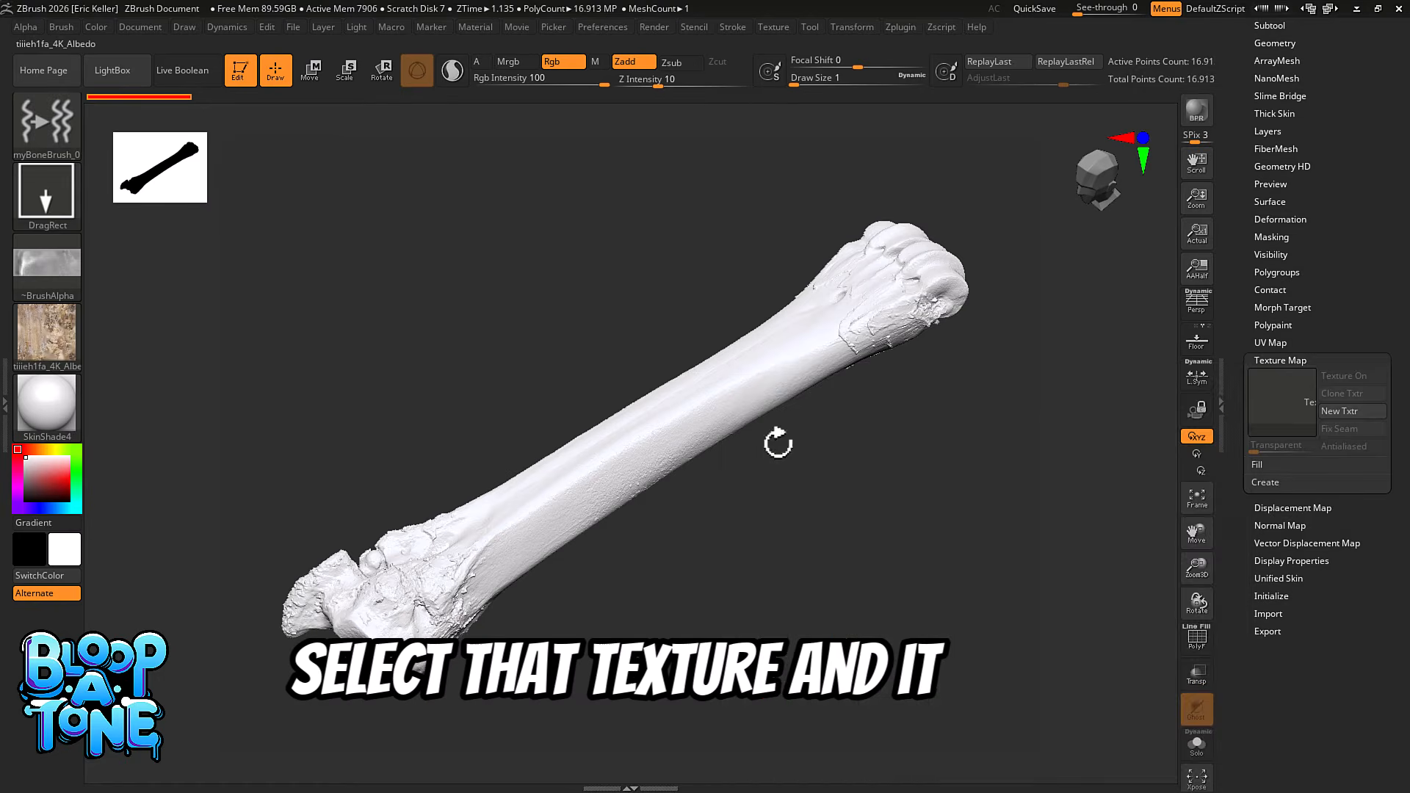
{"action": "left_click_drag", "start_coordinate": [774, 443], "coordinate": [1045, 236]}
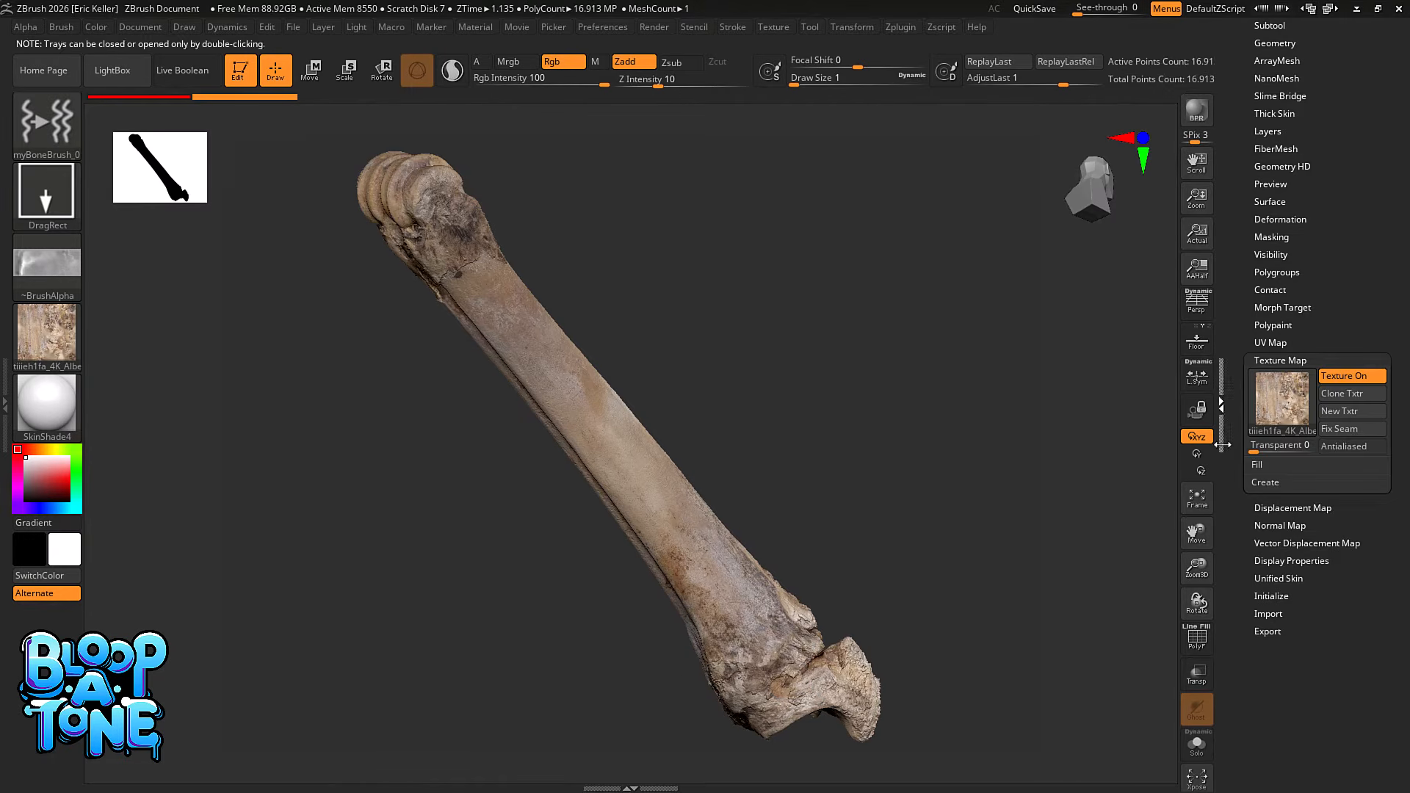
Check the leg bone's point count, and convert its texture map into polypaint.
{"action": "left_click", "coordinate": [1222, 404]}
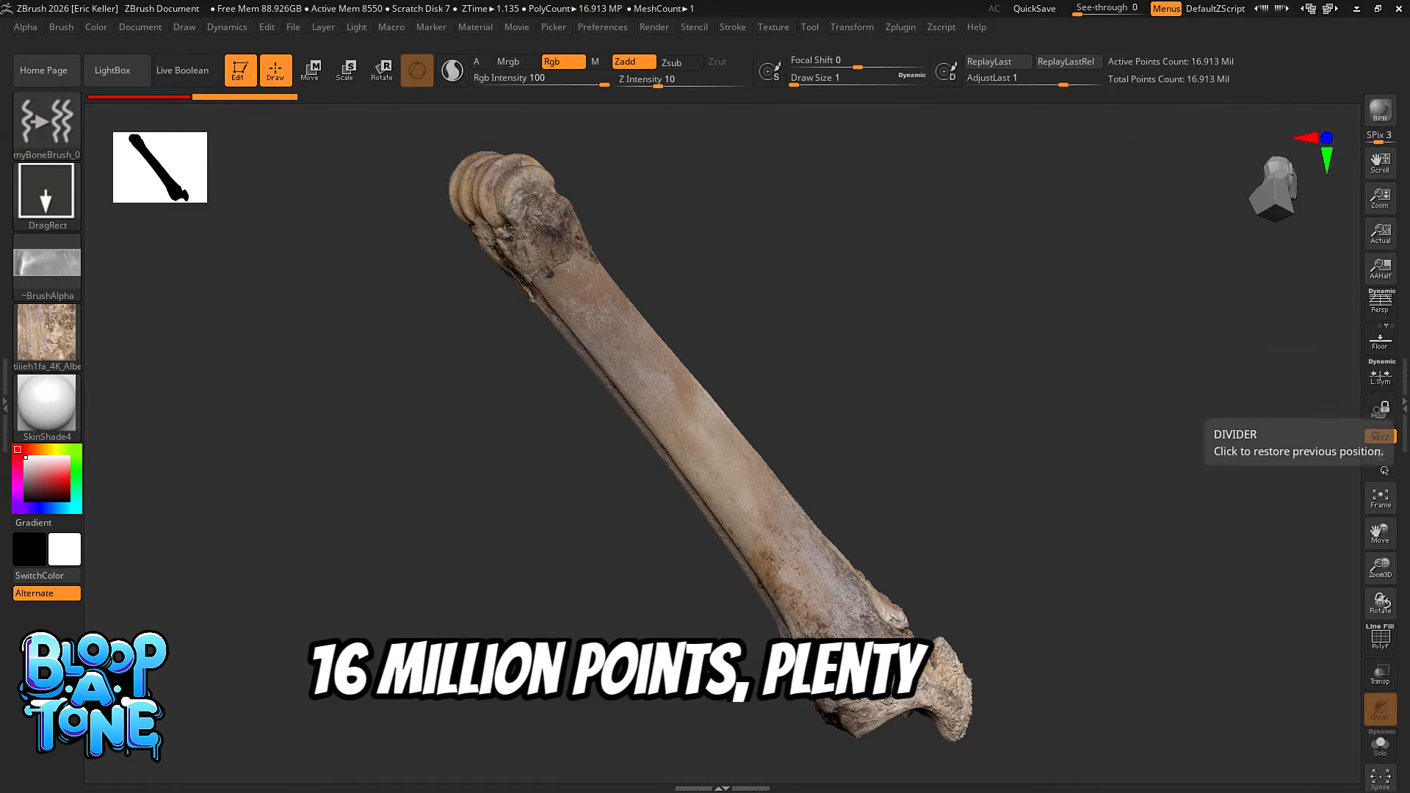
{"action": "left_click", "coordinate": [1400, 436]}
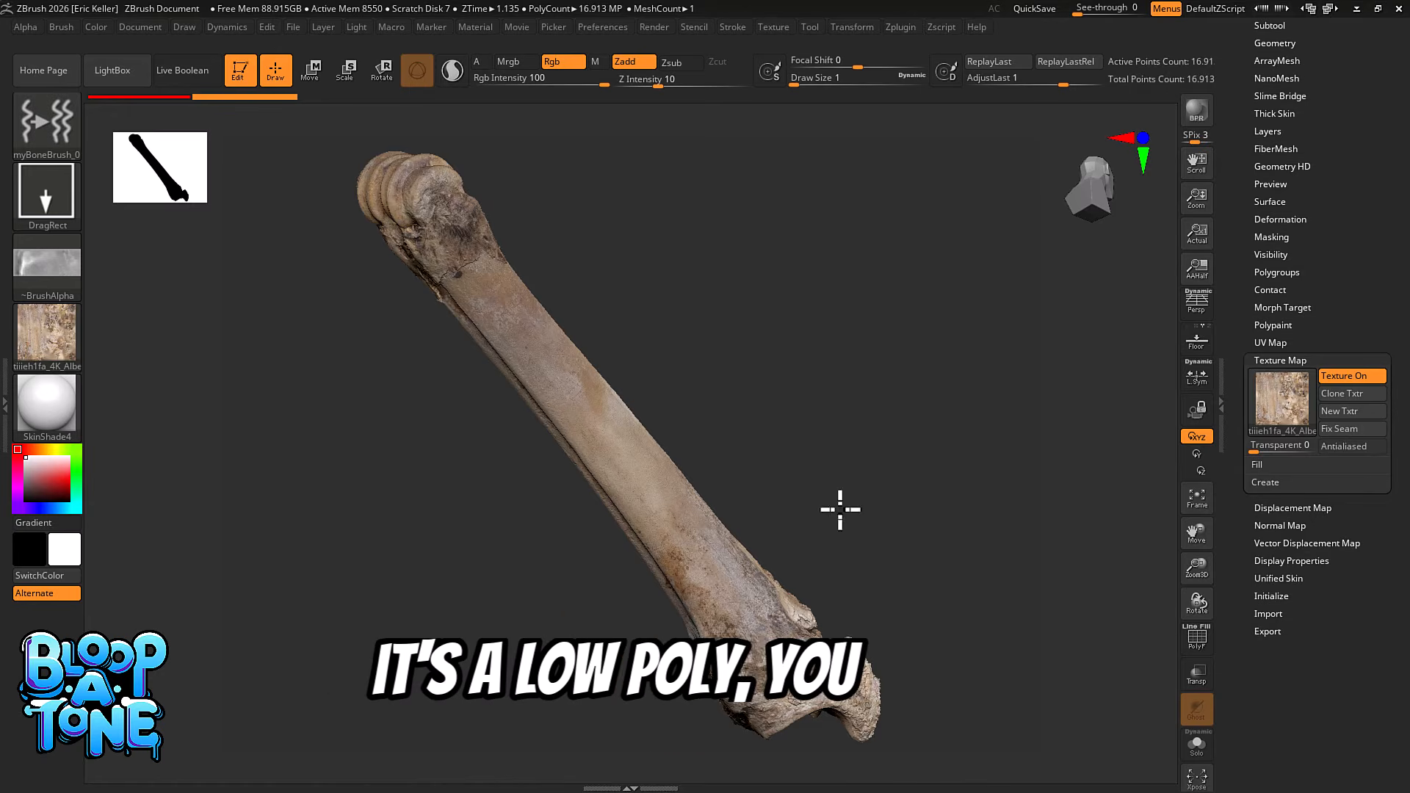
{"action": "left_click_drag", "start_coordinate": [840, 510], "coordinate": [793, 494], "text": "alt"}
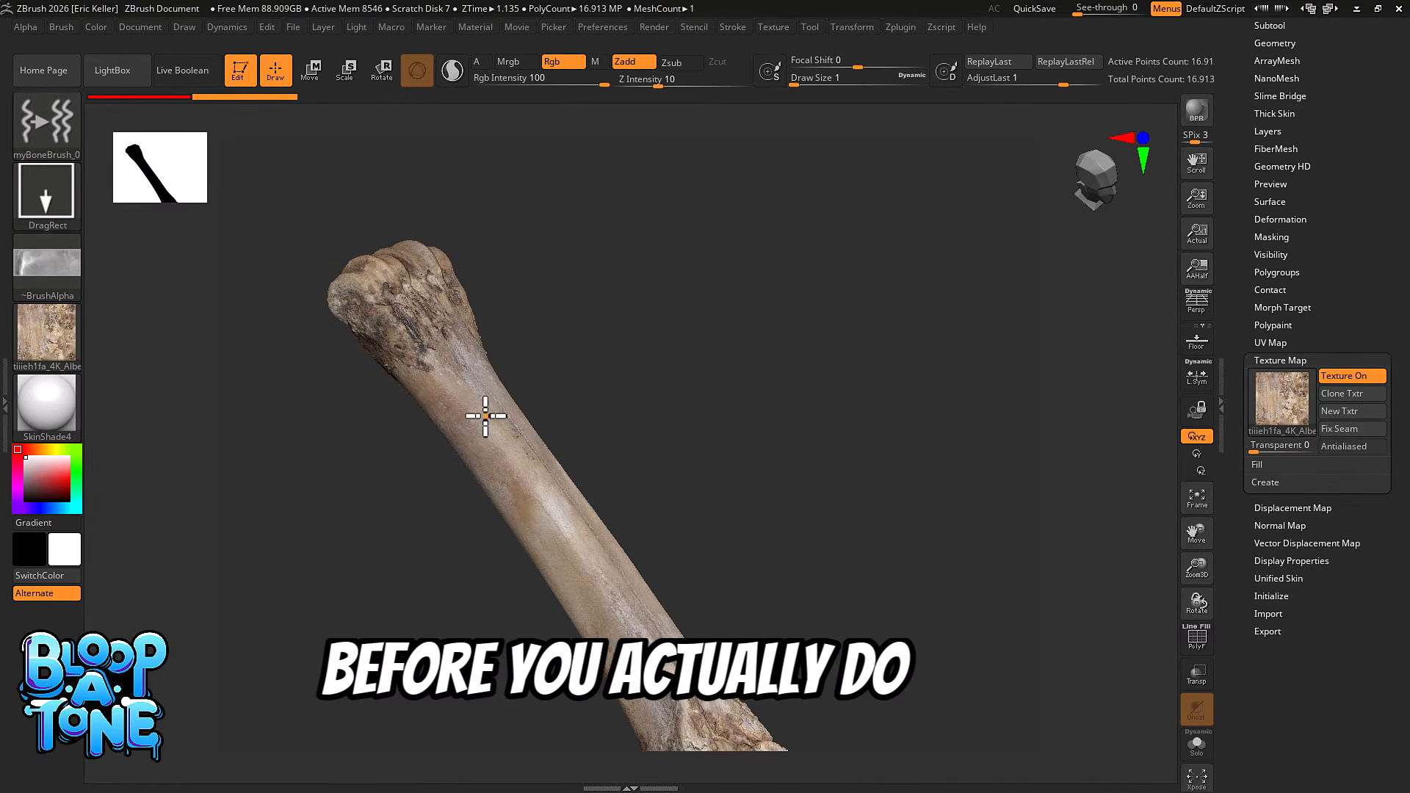
{"action": "mouse_move", "coordinate": [1293, 379]}
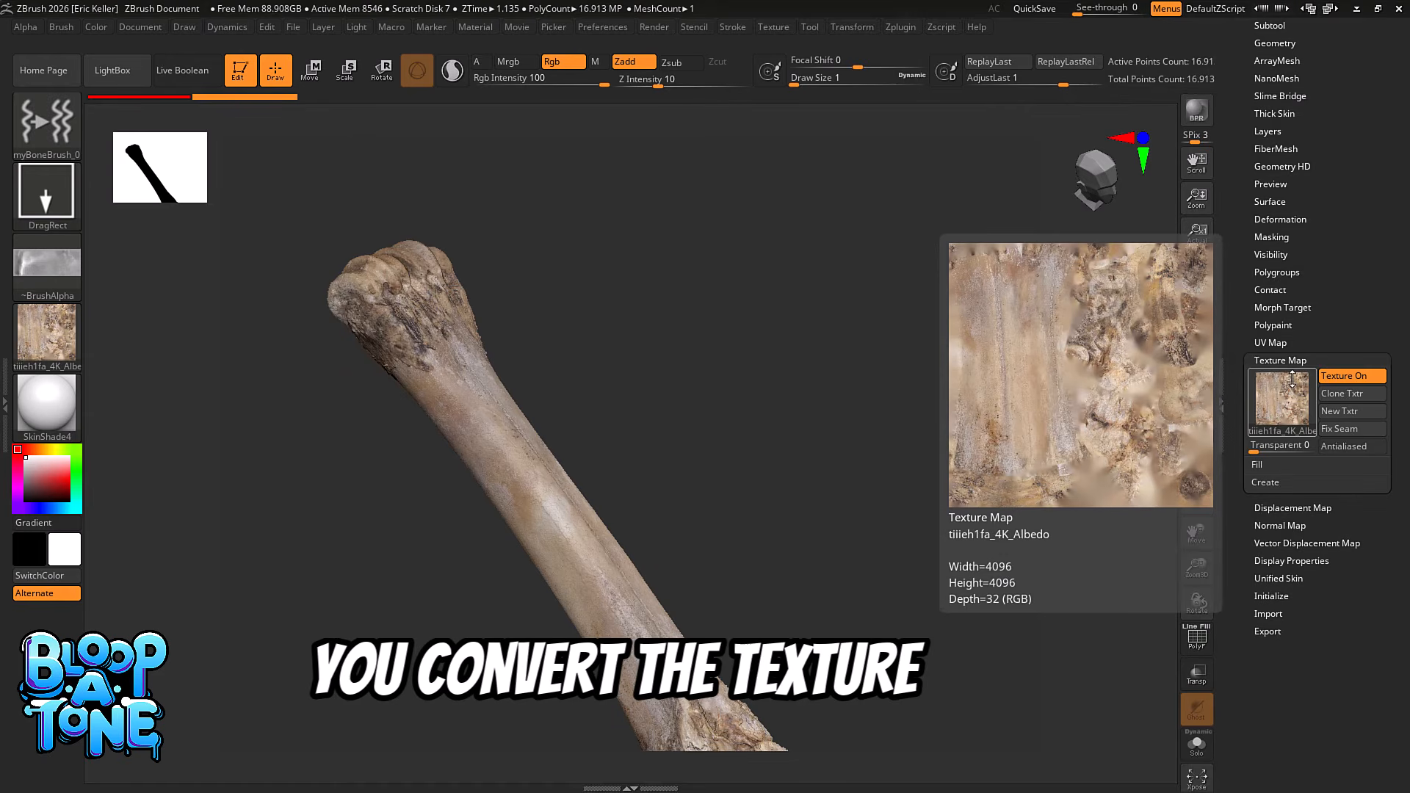
{"action": "left_click", "coordinate": [1277, 325]}
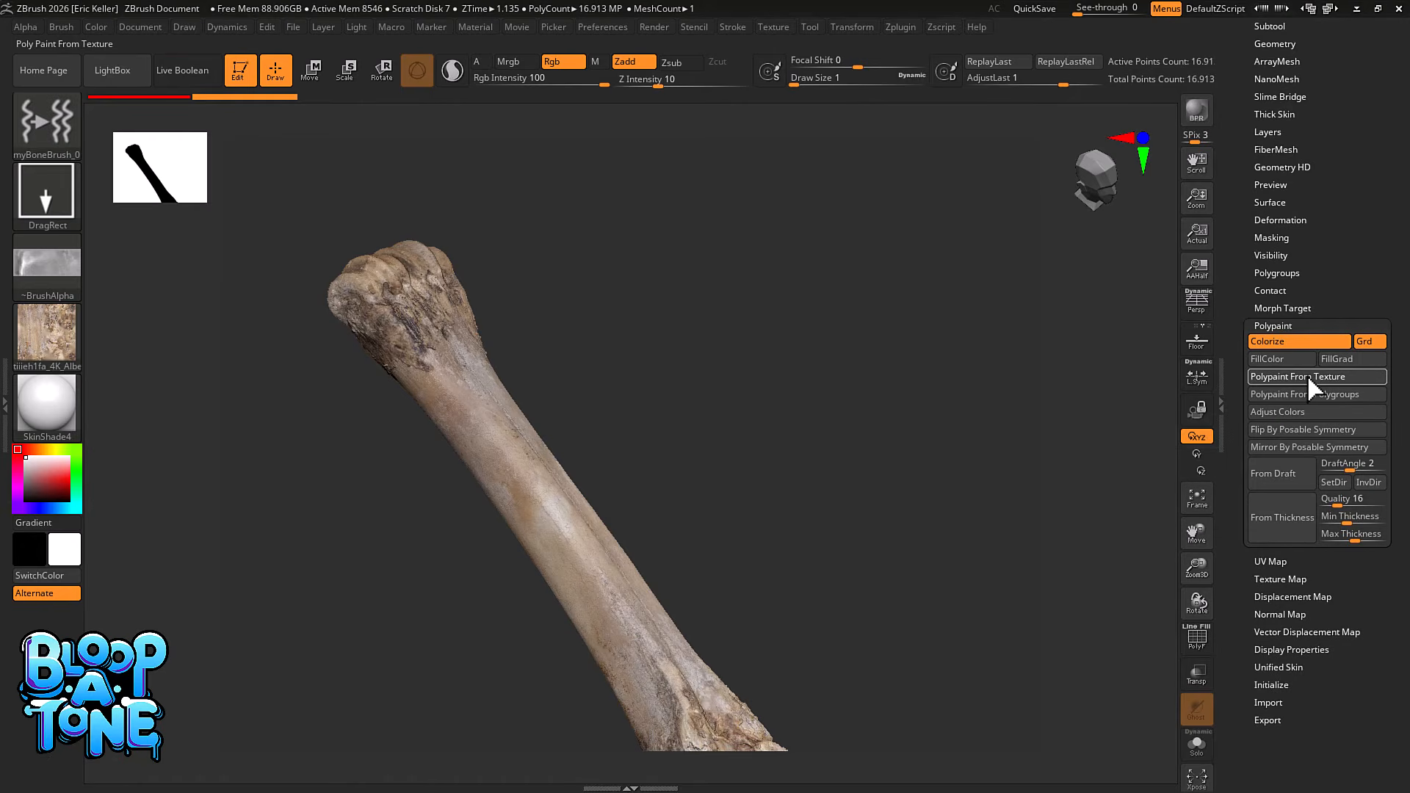
{"action": "left_click", "coordinate": [1308, 375]}
{"action": "left_click_drag", "start_coordinate": [796, 404], "coordinate": [830, 388]}
Choose the XTractorDragRect brush for sampling the leg bone.
{"action": "left_click", "coordinate": [63, 130]}
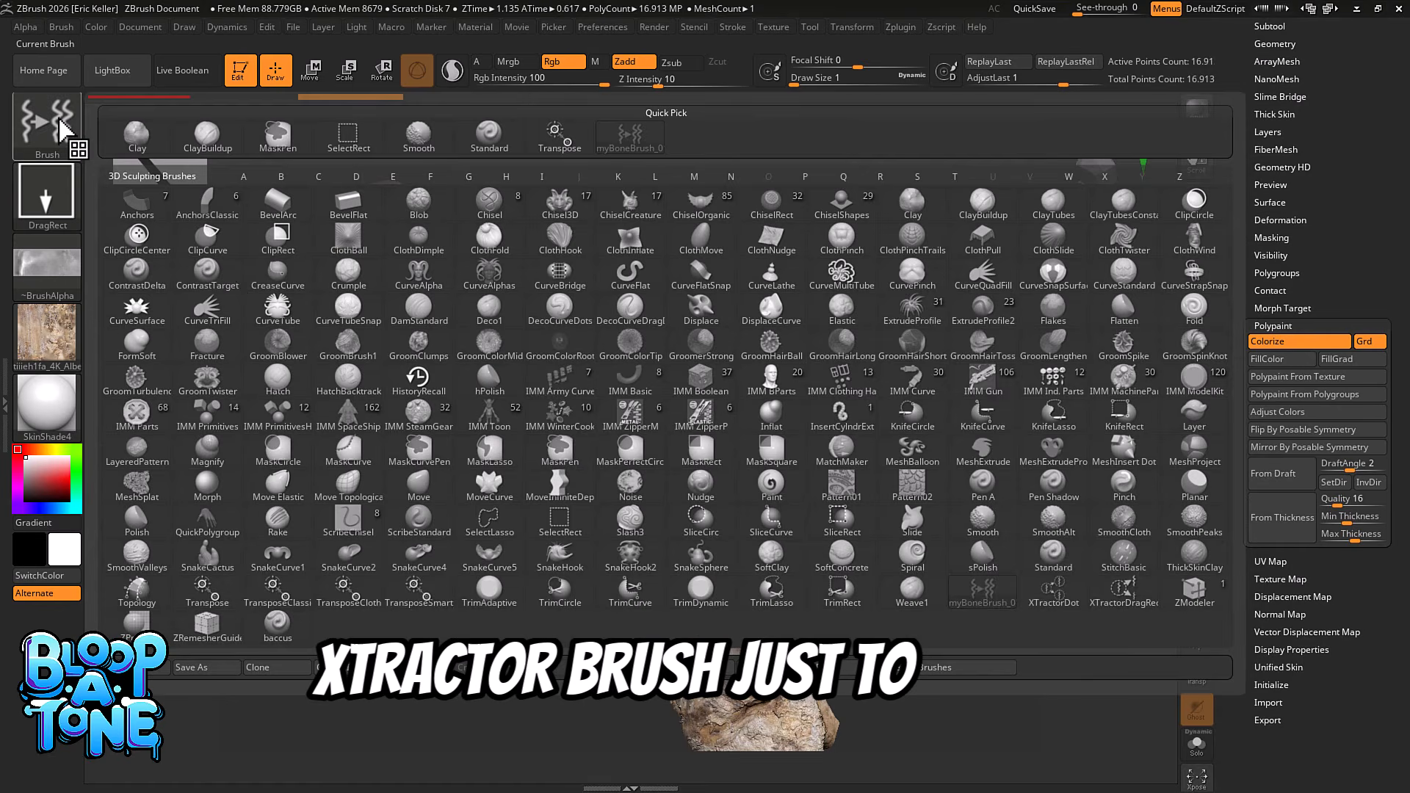
{"action": "key", "text": "x"}
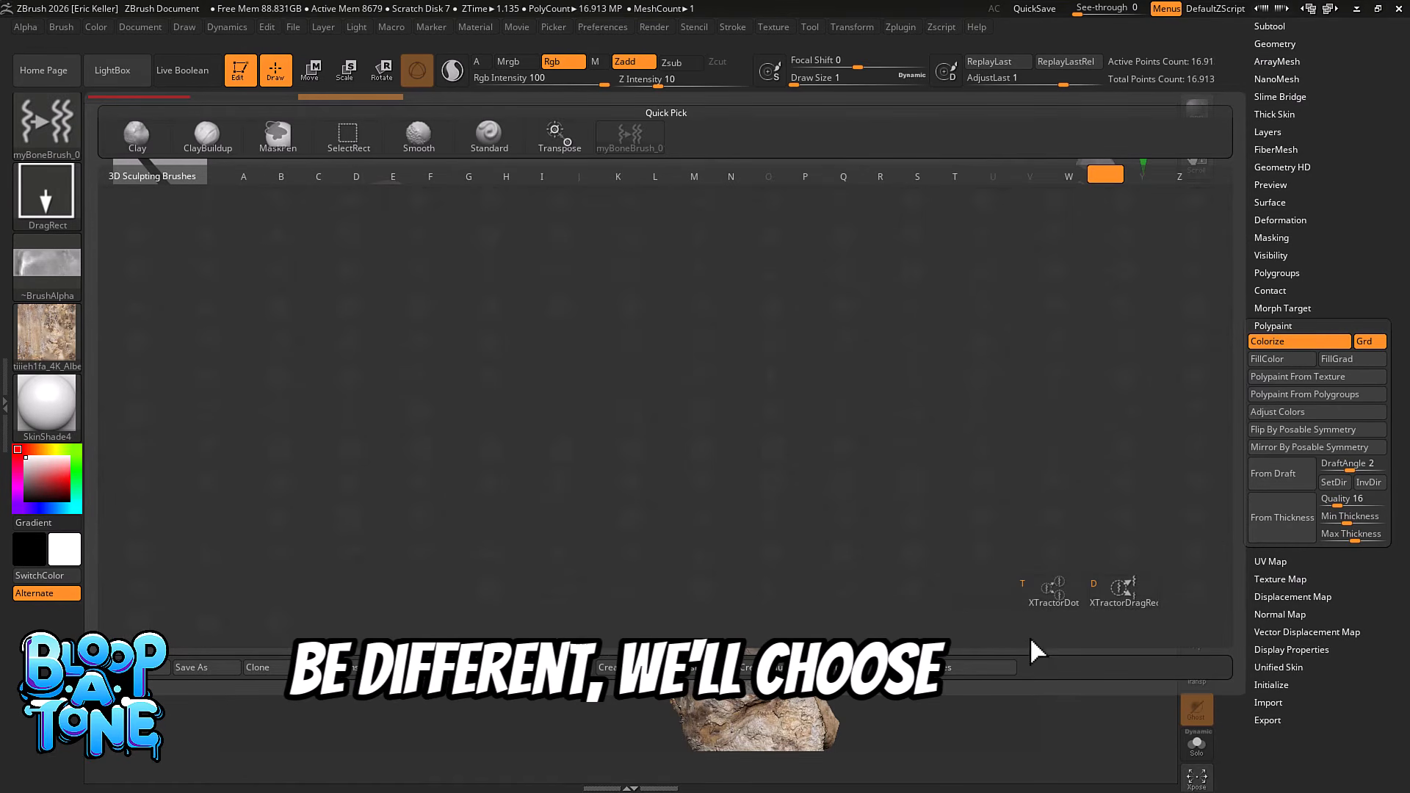
{"action": "left_click", "coordinate": [1120, 589]}
Store the leg bone's current undo history state as the reference for extraction.
{"action": "mouse_move", "coordinate": [862, 523]}
{"action": "left_mouse_down"}
{"action": "mouse_move", "coordinate": [911, 579]}
{"action": "mouse_move", "coordinate": [851, 497]}
{"action": "mouse_move", "coordinate": [787, 469]}
{"action": "left_mouse_up"}
{"action": "scroll", "coordinate": [822, 485], "scroll_direction": "up", "scroll_amount": 6}
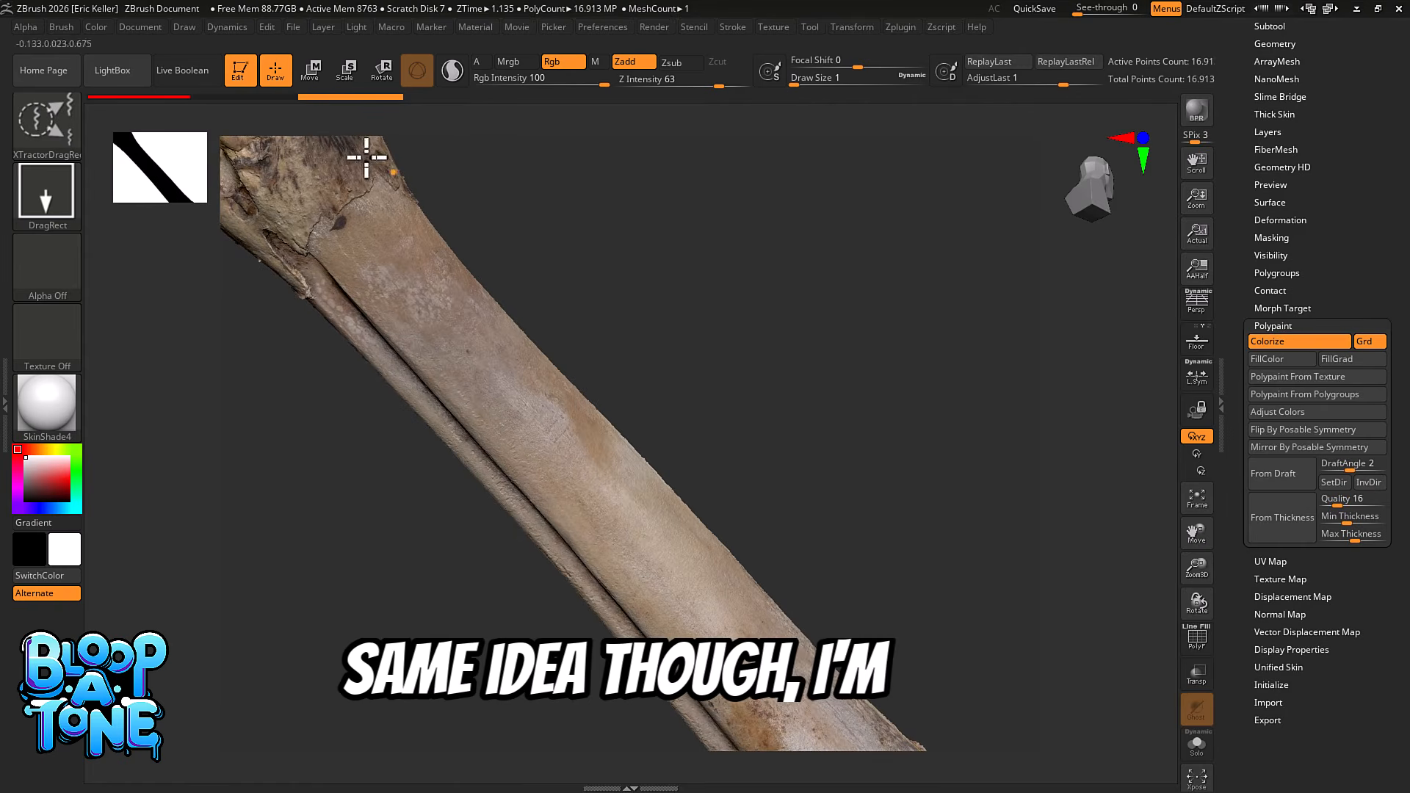
{"action": "key", "text": "ctrl"}
{"action": "left_click", "coordinate": [350, 95], "text": "ctrl"}
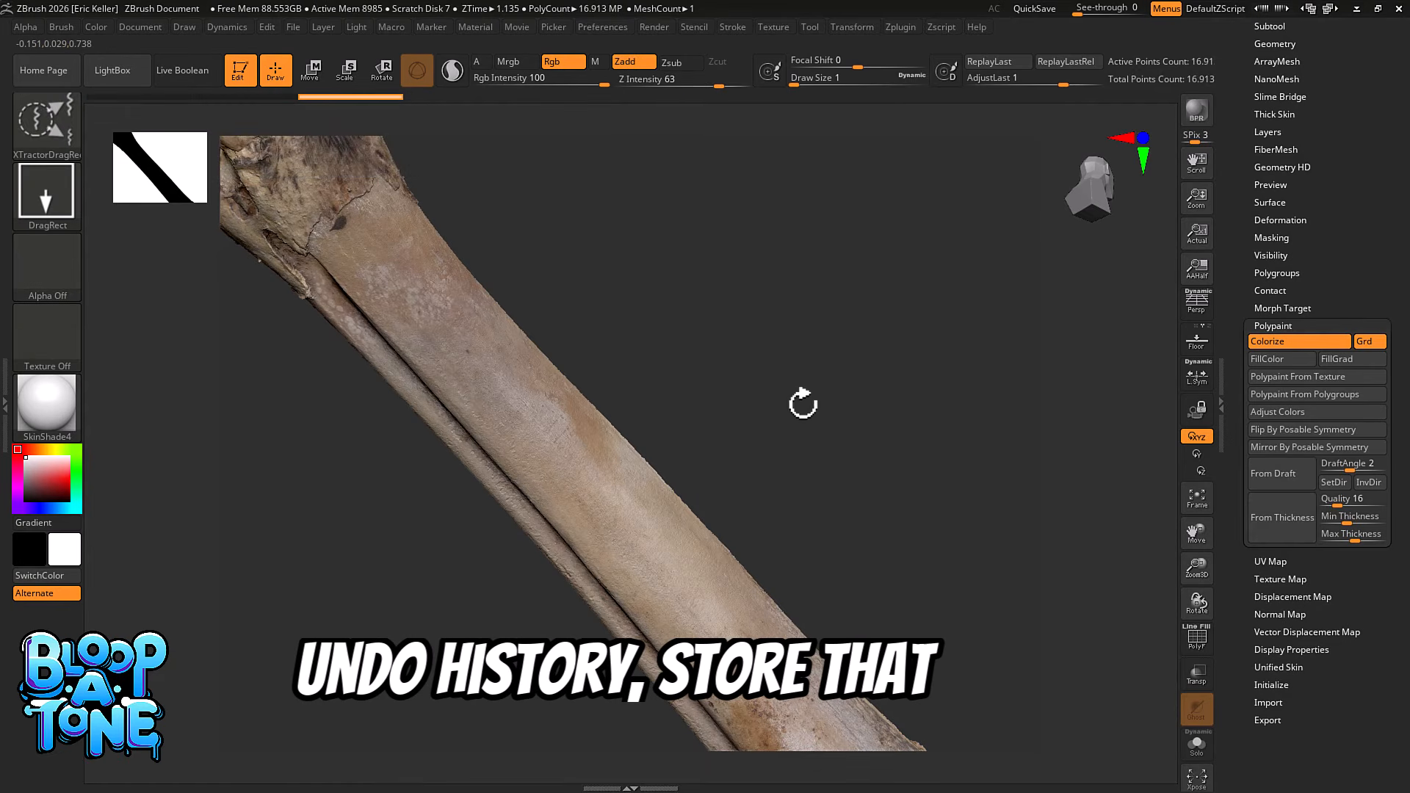
{"action": "left_click_drag", "start_coordinate": [771, 409], "coordinate": [726, 420]}
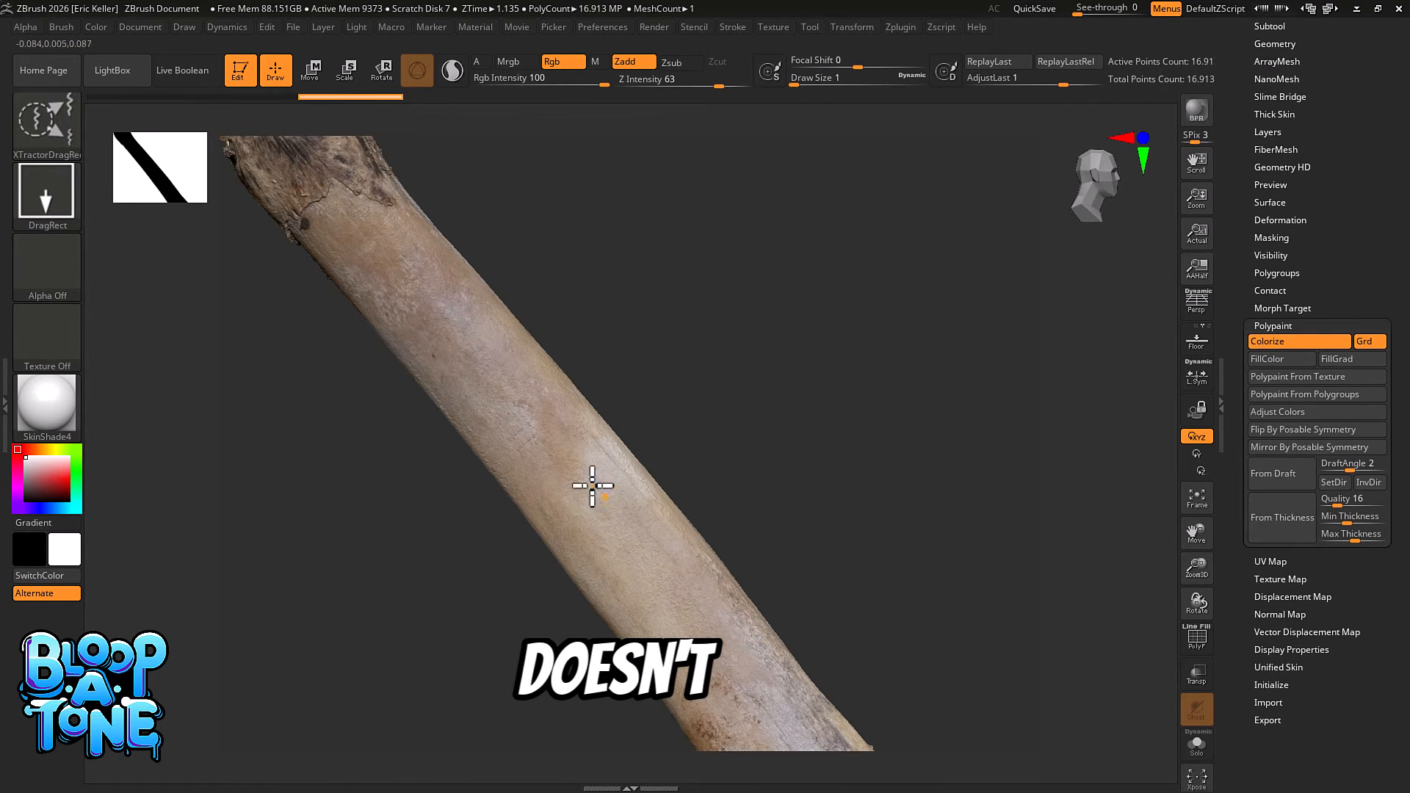
Set the draw size to about 51 and extract an alpha and texture from the middle of the bone's shaft.
{"action": "key", "text": "s"}
{"action": "left_click_drag", "start_coordinate": [758, 434], "coordinate": [718, 441]}
{"action": "key", "text": "s"}
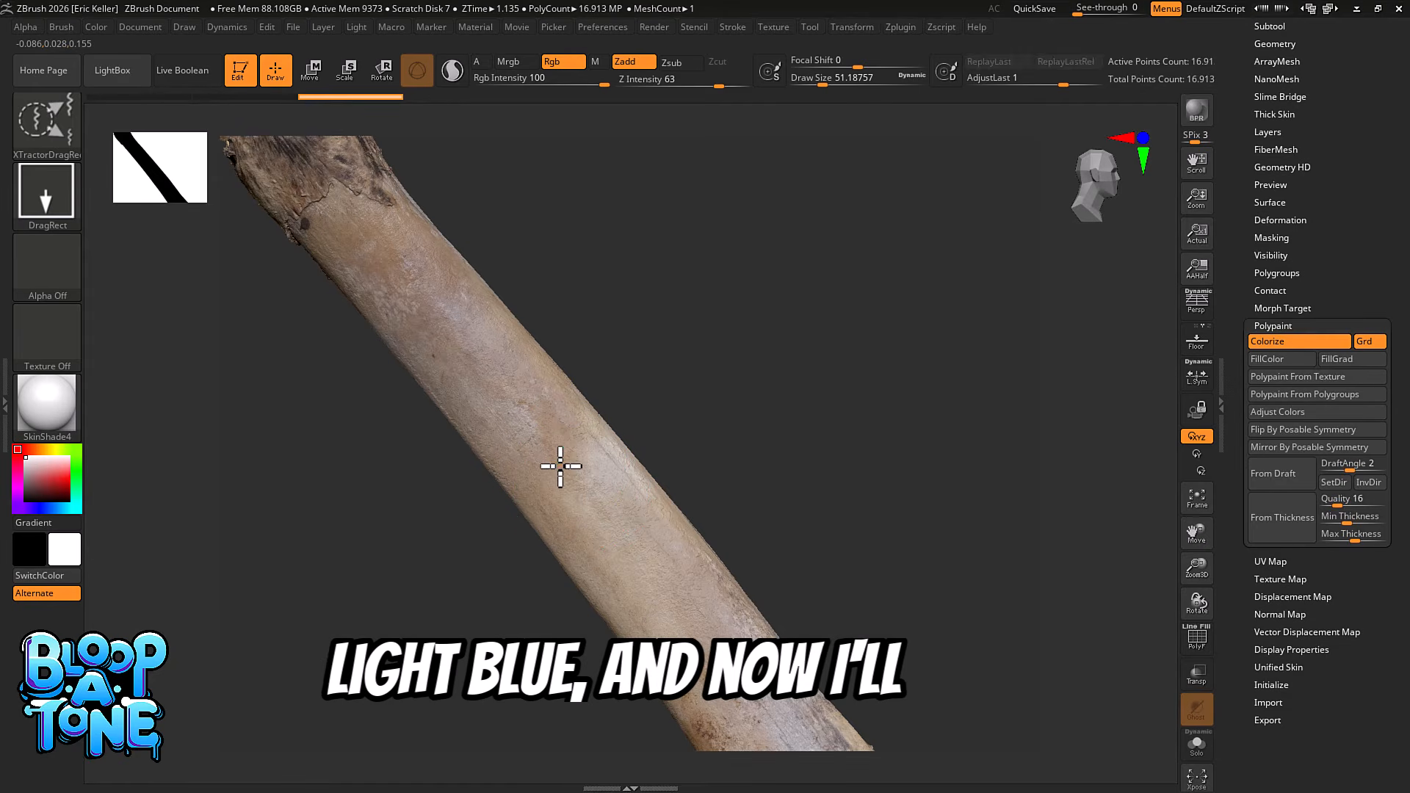
{"action": "left_click_drag", "start_coordinate": [560, 465], "coordinate": [593, 510]}
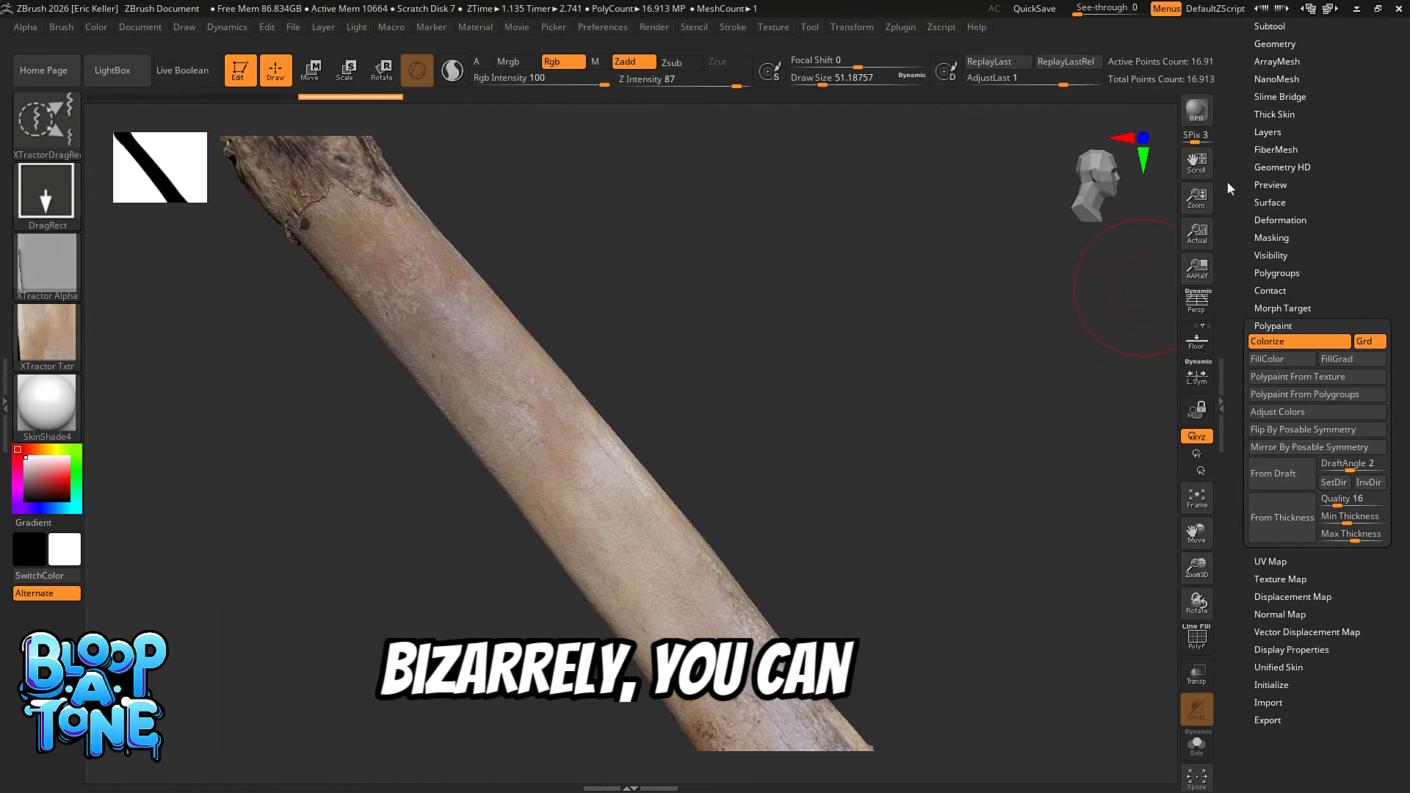
Switch the active tool to the PolyMesh3D_1 sphere and stamp two overlapping patches of the extracted bone texture on its blank area.
{"action": "left_click_drag", "start_coordinate": [1230, 182], "coordinate": [1242, 308]}
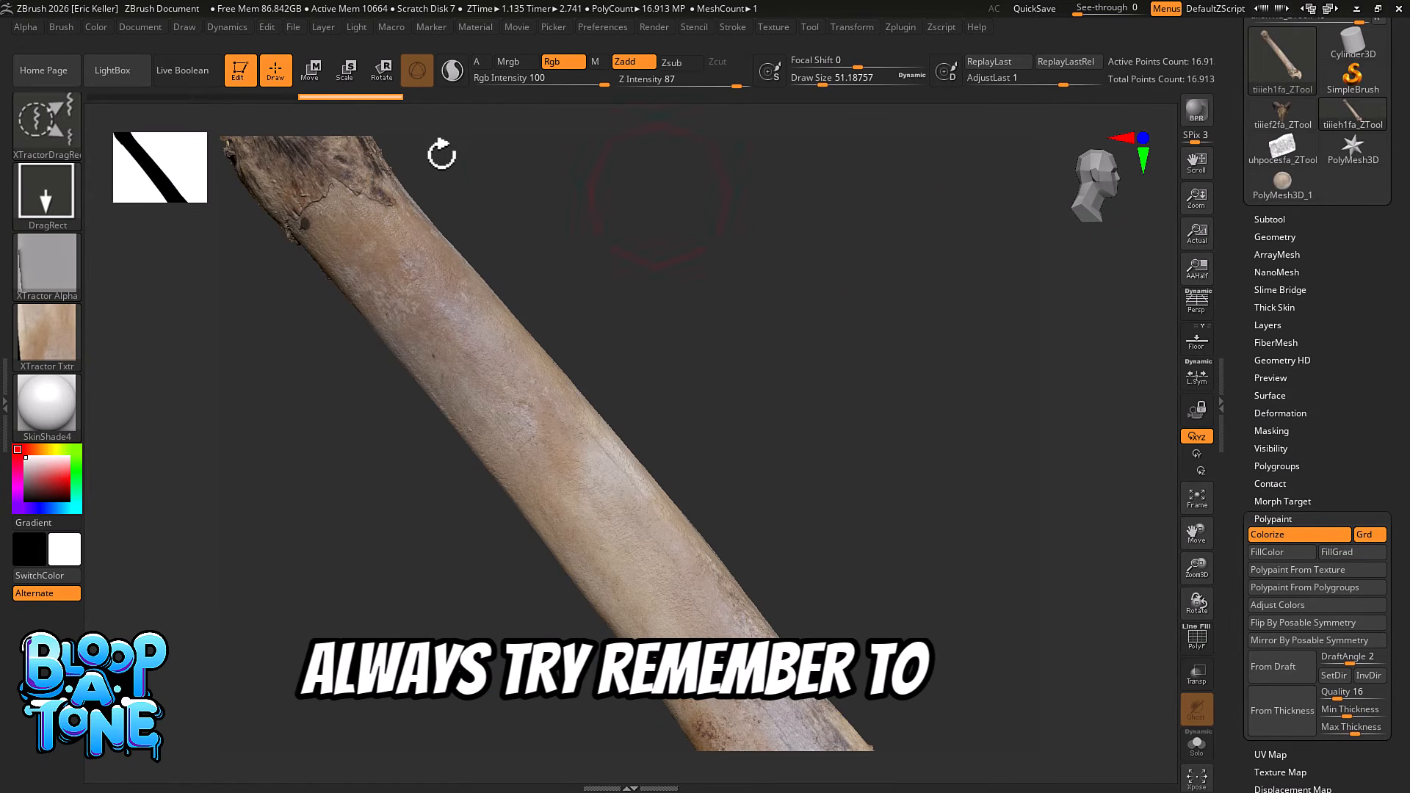
{"action": "left_click", "coordinate": [1282, 181]}
{"action": "mouse_move", "coordinate": [928, 333]}
{"action": "left_mouse_down"}
{"action": "mouse_move", "coordinate": [1064, 409]}
{"action": "mouse_move", "coordinate": [1040, 351]}
{"action": "mouse_move", "coordinate": [998, 365]}
{"action": "left_mouse_up"}
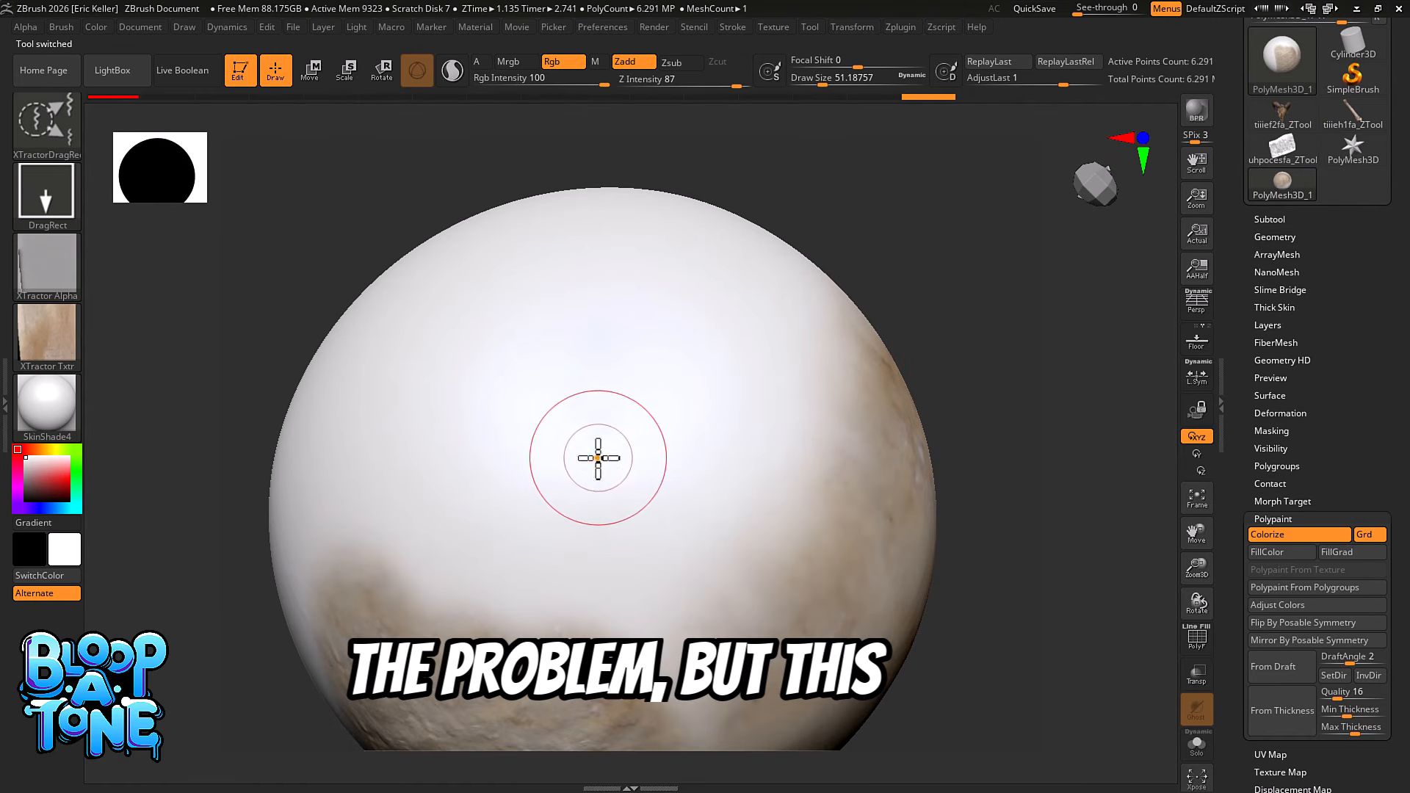
{"action": "mouse_move", "coordinate": [594, 460]}
{"action": "left_mouse_down"}
{"action": "mouse_move", "coordinate": [659, 530]}
{"action": "mouse_move", "coordinate": [888, 663]}
{"action": "left_mouse_up"}
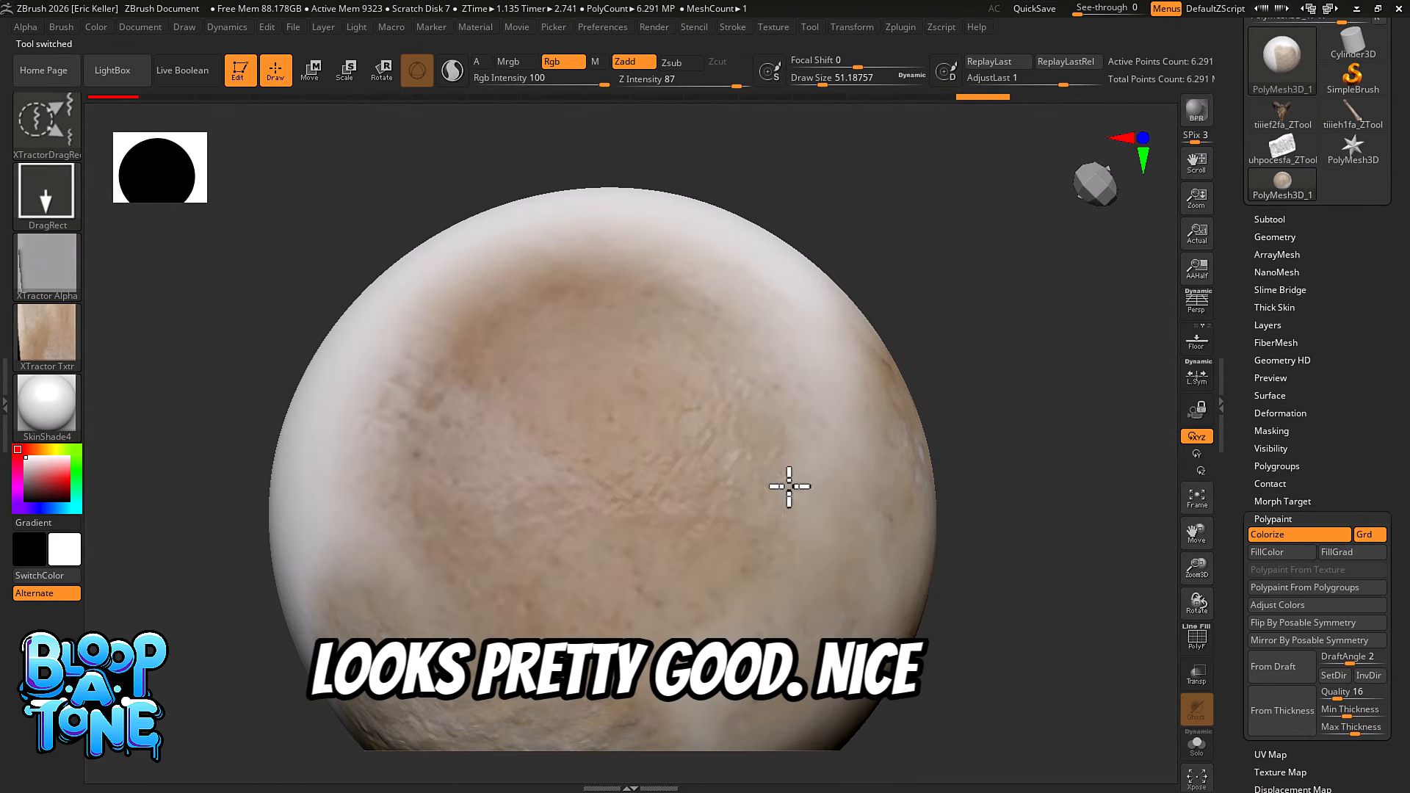
{"action": "left_click_drag", "start_coordinate": [844, 619], "coordinate": [798, 663]}
{"action": "left_click_drag", "start_coordinate": [1066, 536], "coordinate": [1083, 513]}
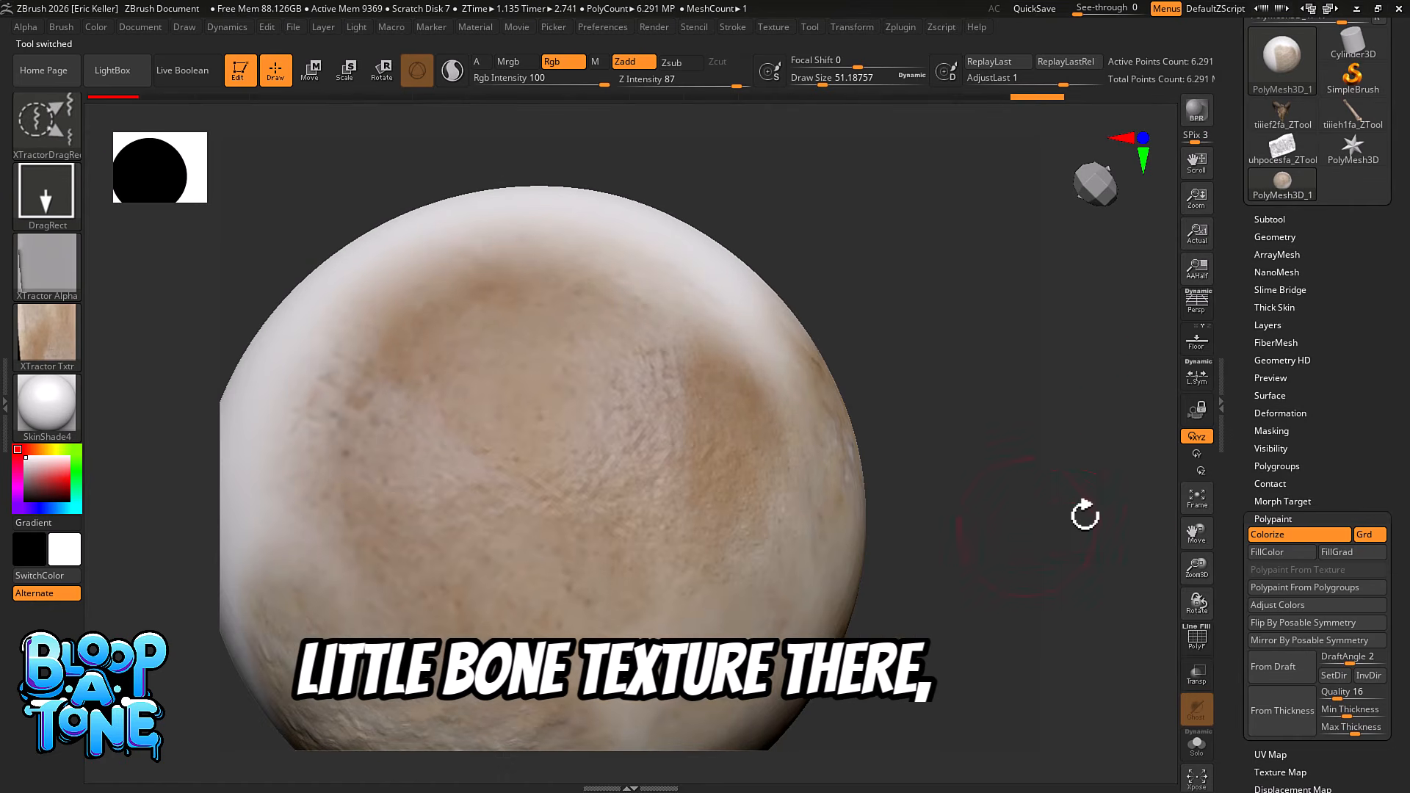
Turn the sphere's polypaint off to examine its surface detail from another angle, and turn the polypaint back on.
{"action": "left_click", "coordinate": [1270, 219]}
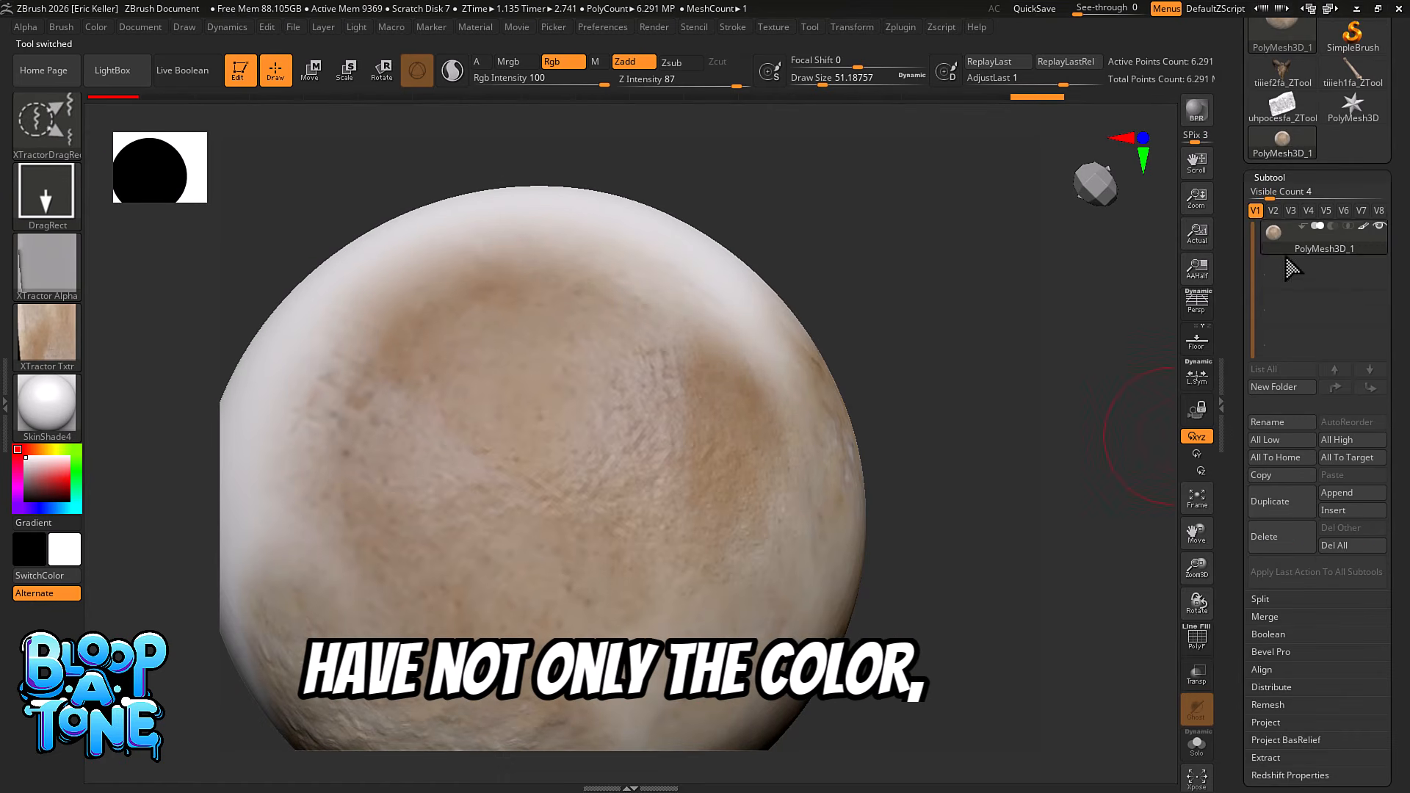
{"action": "left_click", "coordinate": [1364, 226]}
{"action": "left_click_drag", "start_coordinate": [979, 433], "coordinate": [1129, 353]}
{"action": "left_click", "coordinate": [1364, 226]}
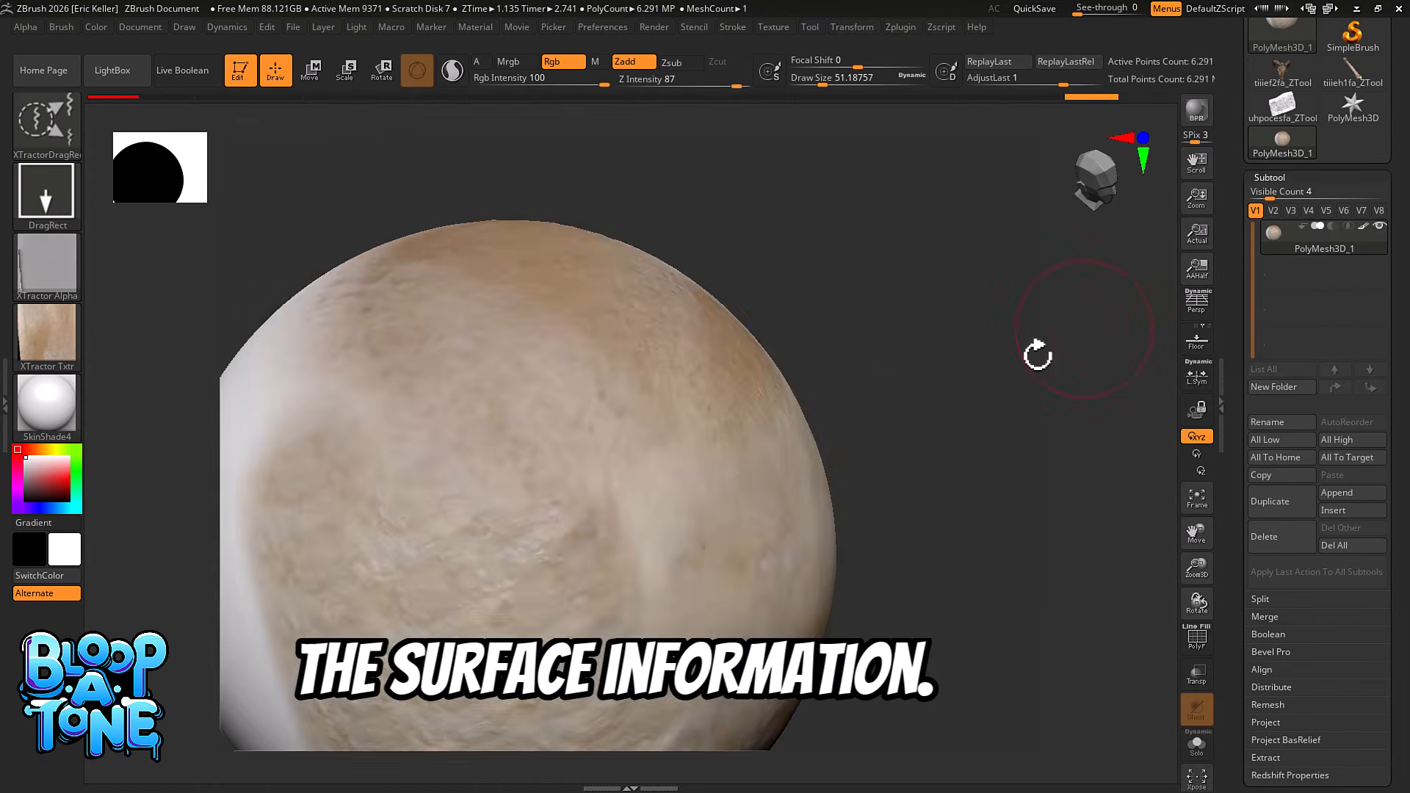
Stamp several more large, overlapping bone texture patches across the sphere's remaining blank areas and inspect the coverage.
{"action": "left_click_drag", "start_coordinate": [1038, 352], "coordinate": [81, 624]}
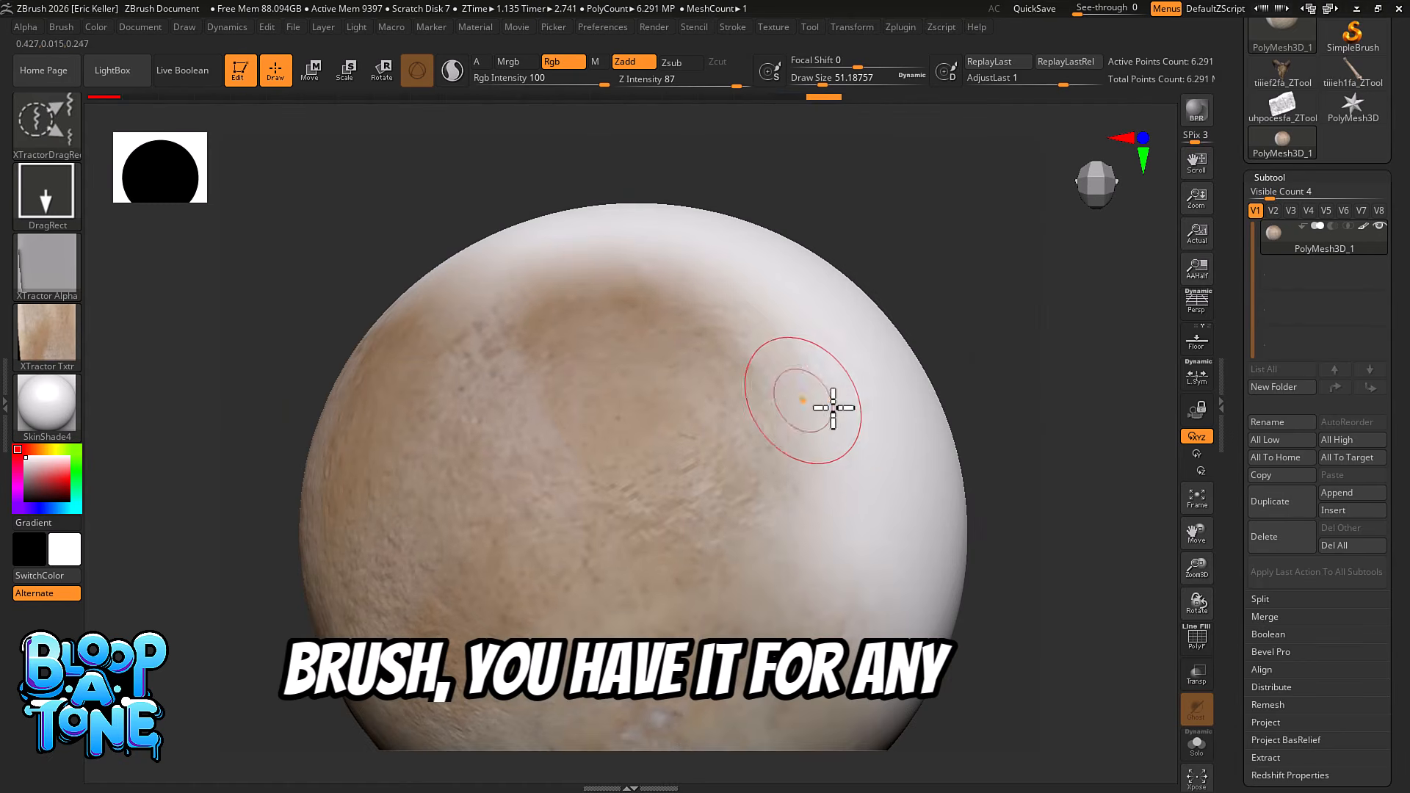
{"action": "left_click_drag", "start_coordinate": [793, 479], "coordinate": [922, 659]}
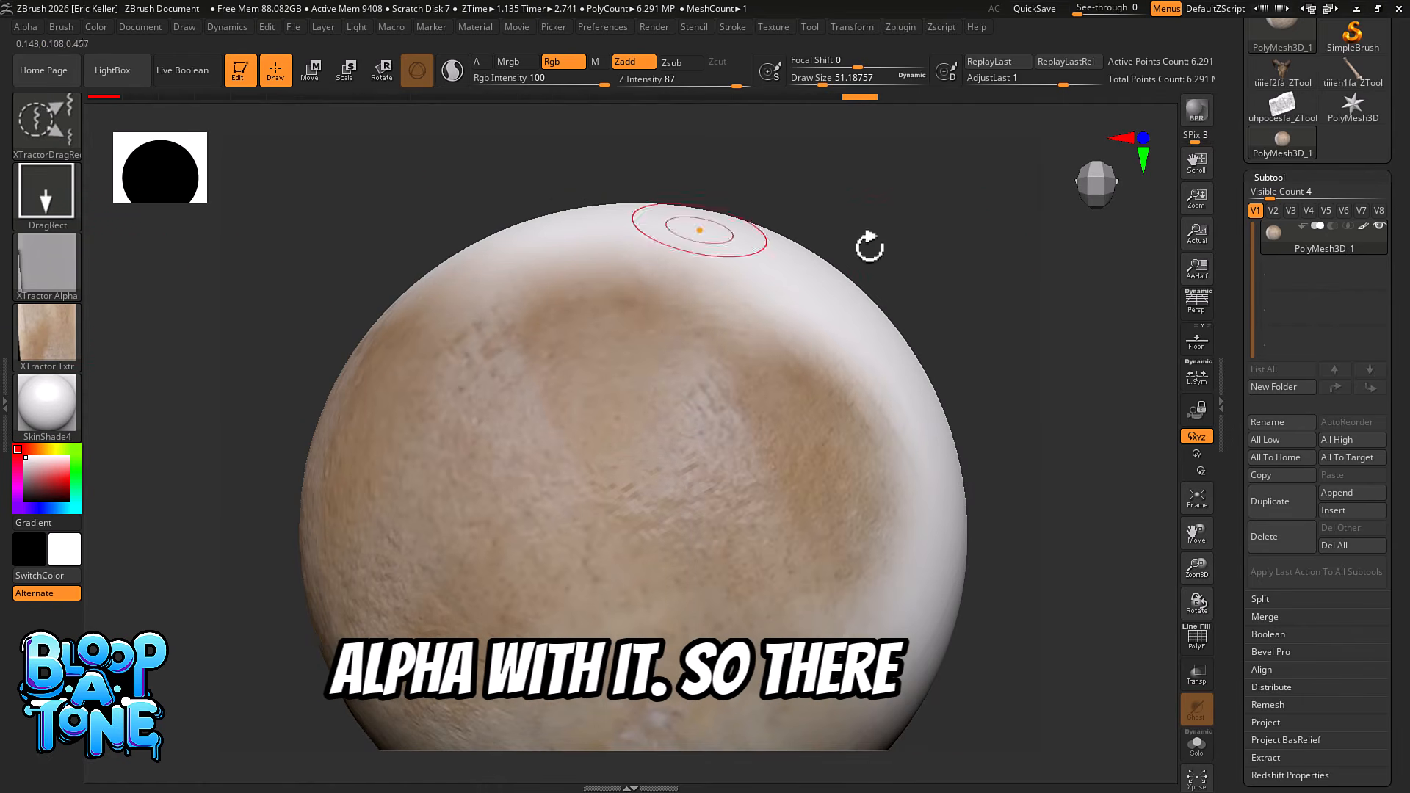
{"action": "left_click_drag", "start_coordinate": [868, 246], "coordinate": [930, 304]}
{"action": "left_click_drag", "start_coordinate": [771, 314], "coordinate": [1014, 455]}
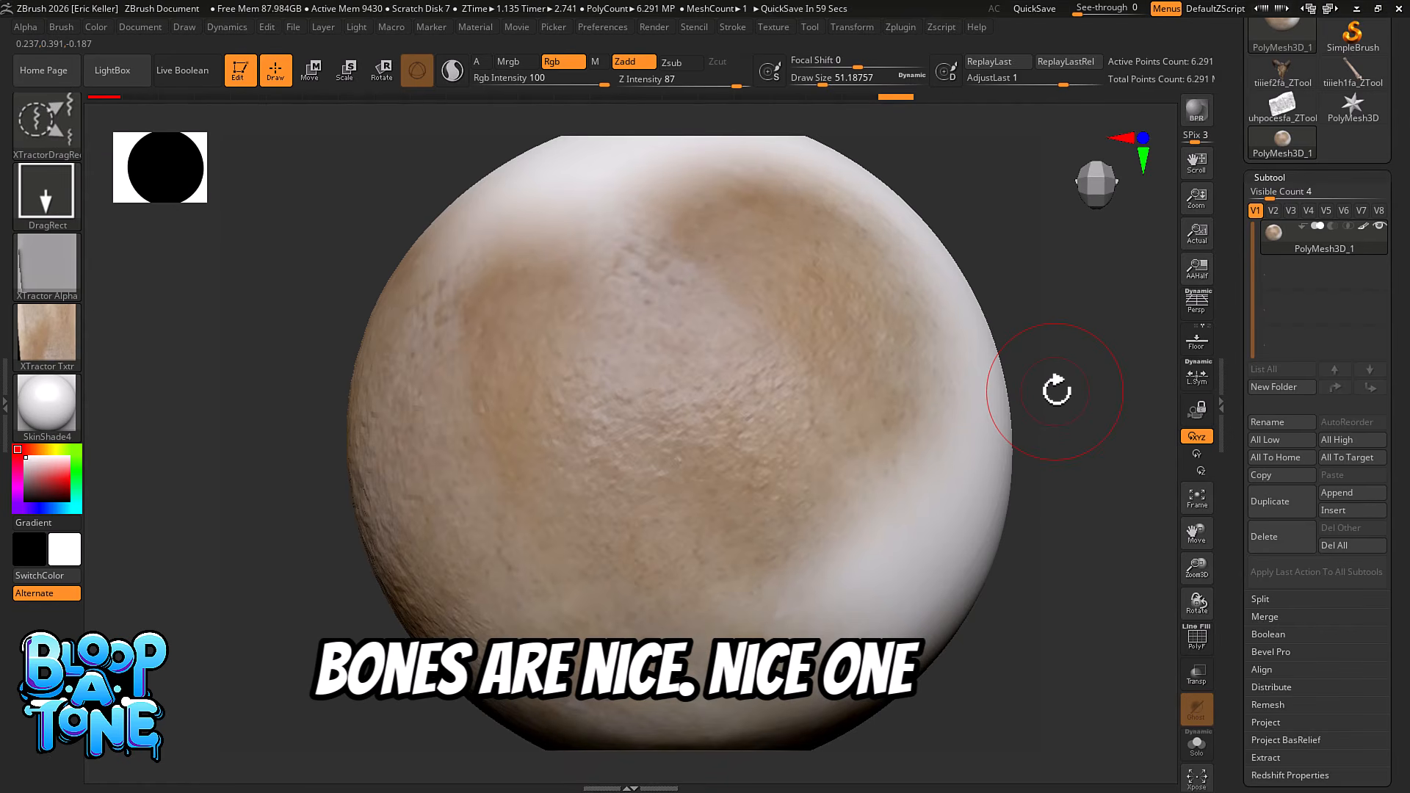
{"action": "left_click_drag", "start_coordinate": [1099, 367], "coordinate": [756, 517]}
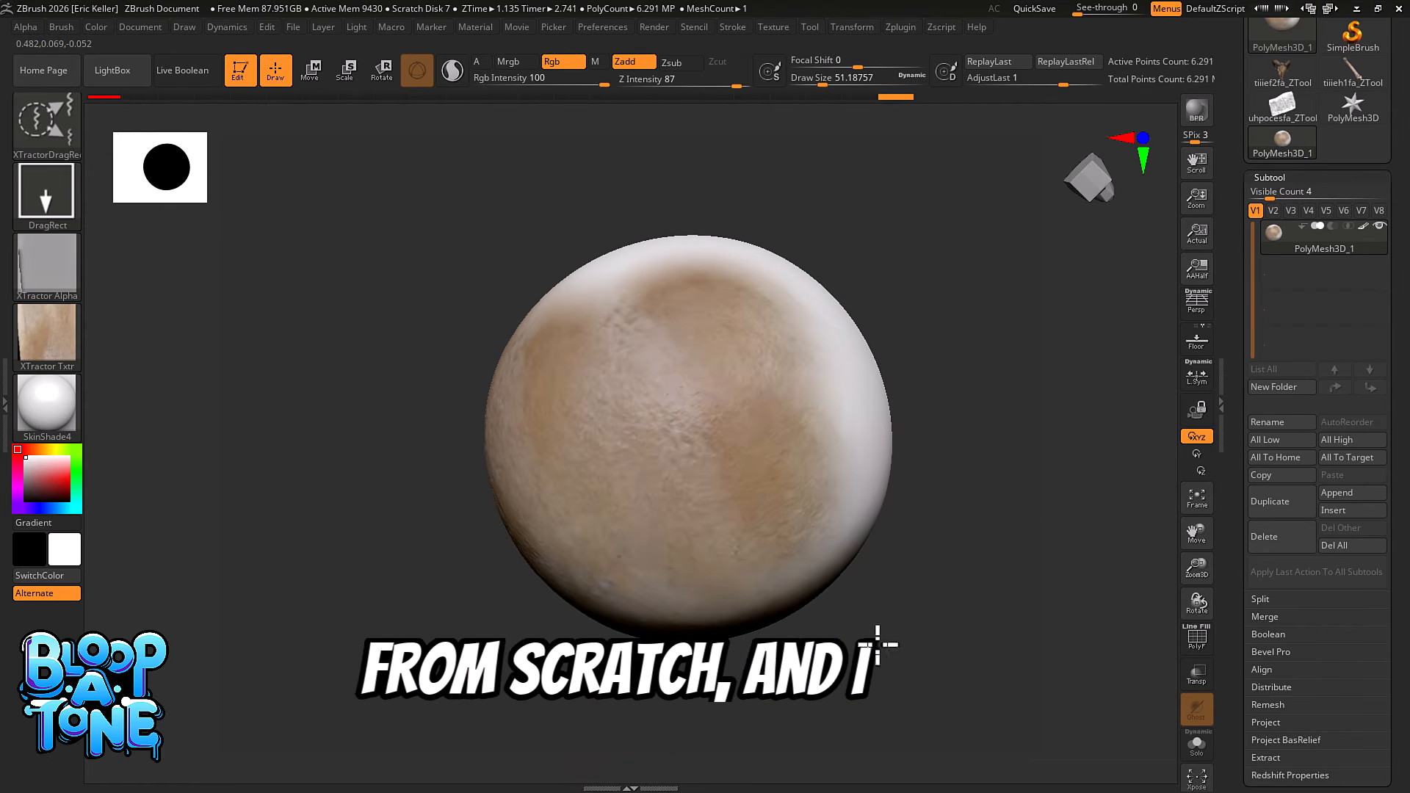
{"action": "left_click_drag", "start_coordinate": [958, 568], "coordinate": [895, 546]}
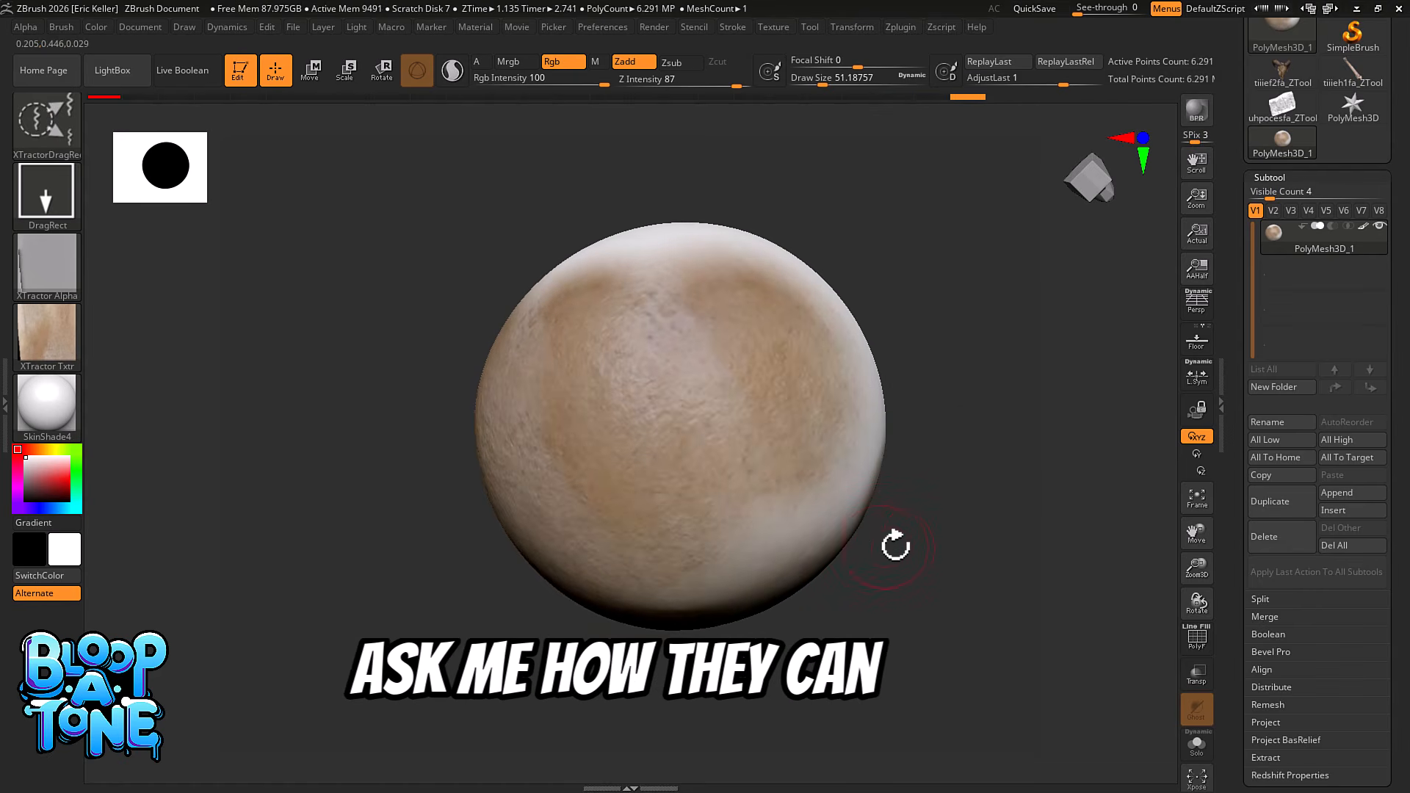
{"action": "left_click_drag", "start_coordinate": [978, 526], "coordinate": [916, 525]}
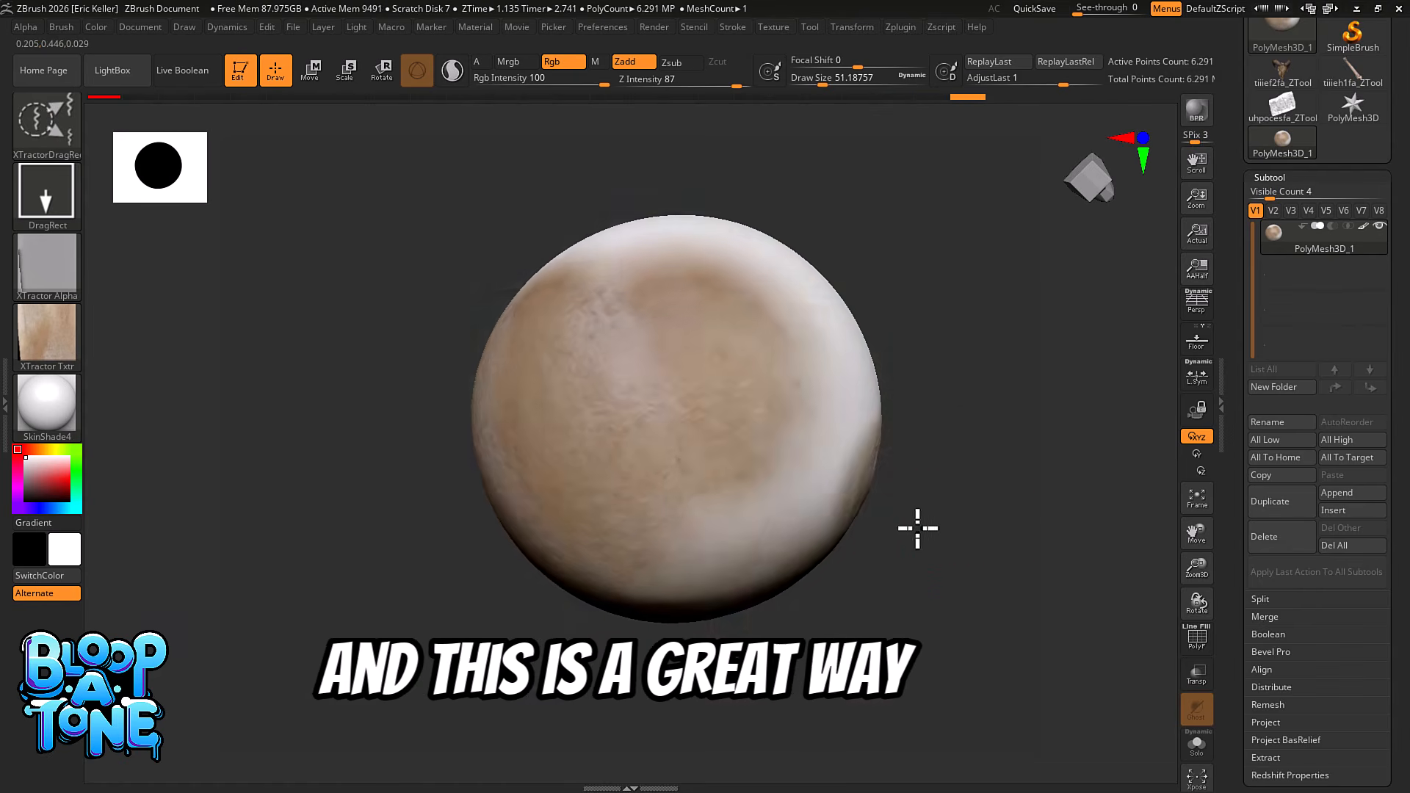